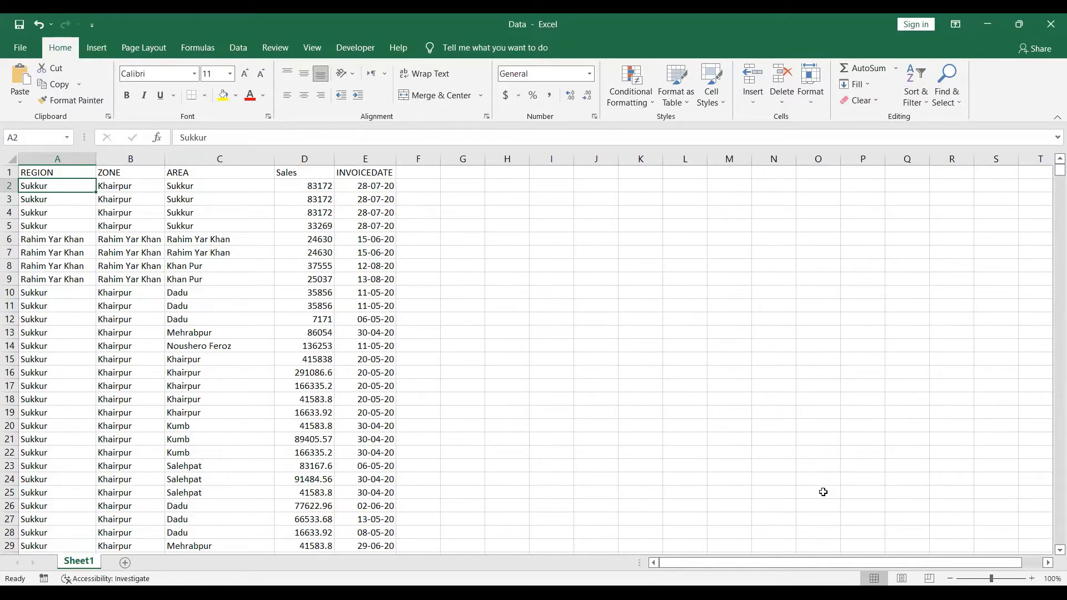
Sort the REGION column data from A2 to the last row A to Z, expanding the selection to include adjacent columns.
key("ctrl+shift+Down")
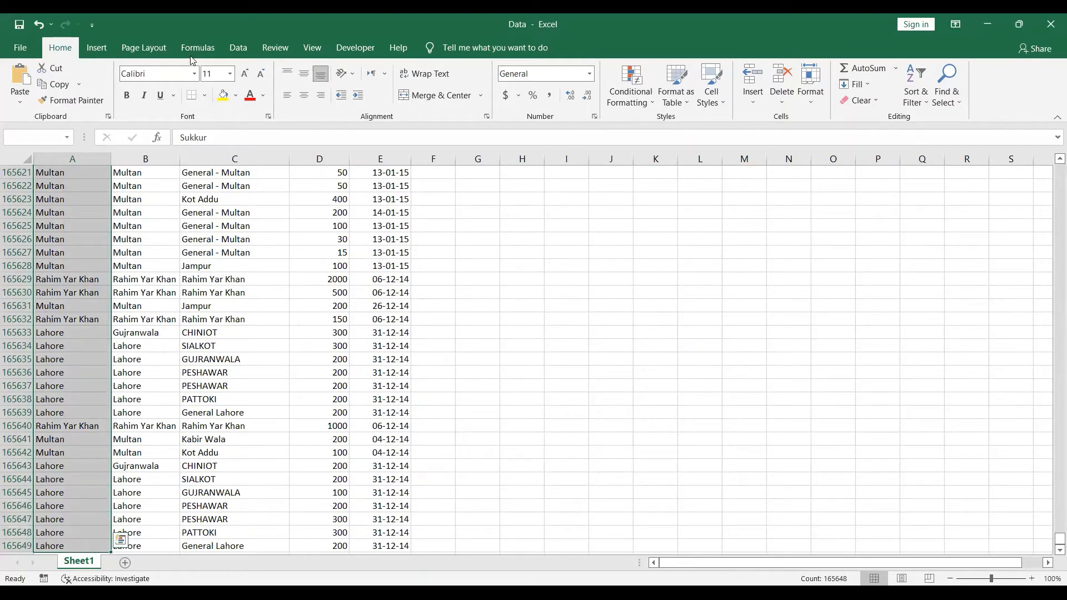
left_click(244, 54)
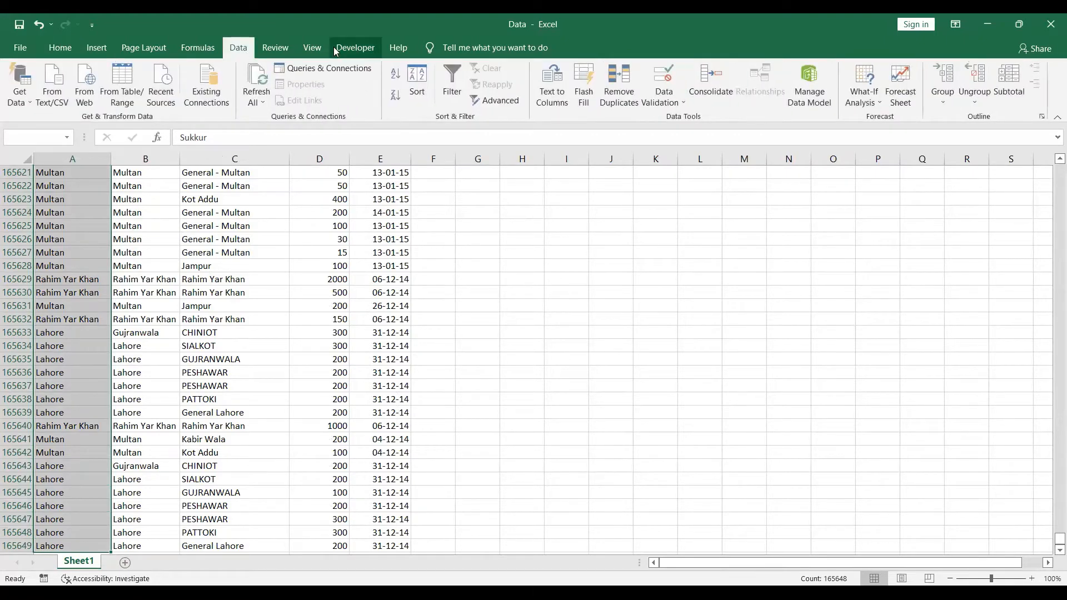
left_click(395, 75)
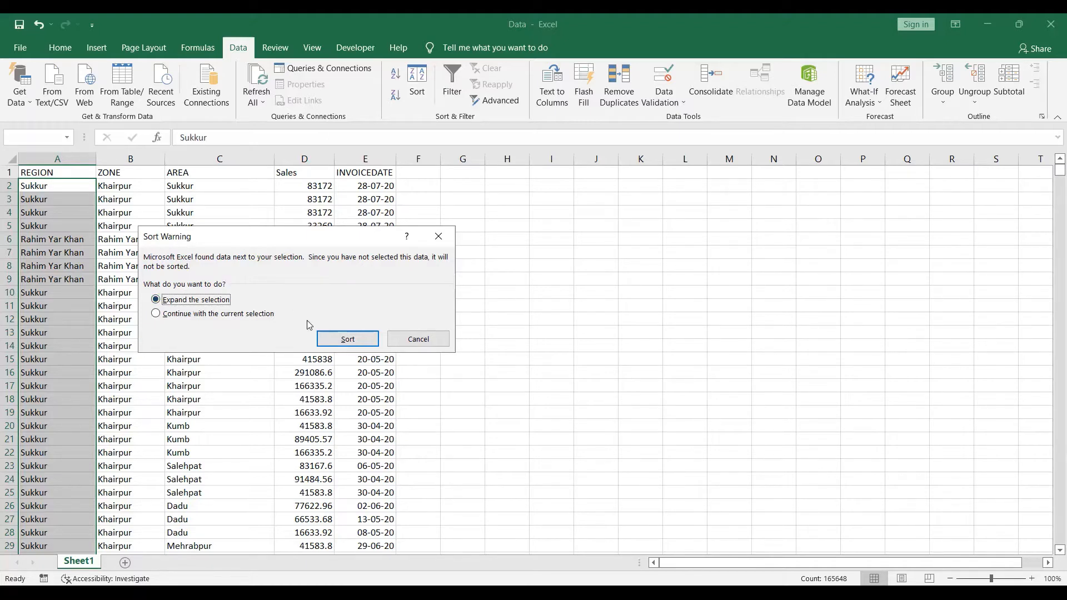
left_click(338, 344)
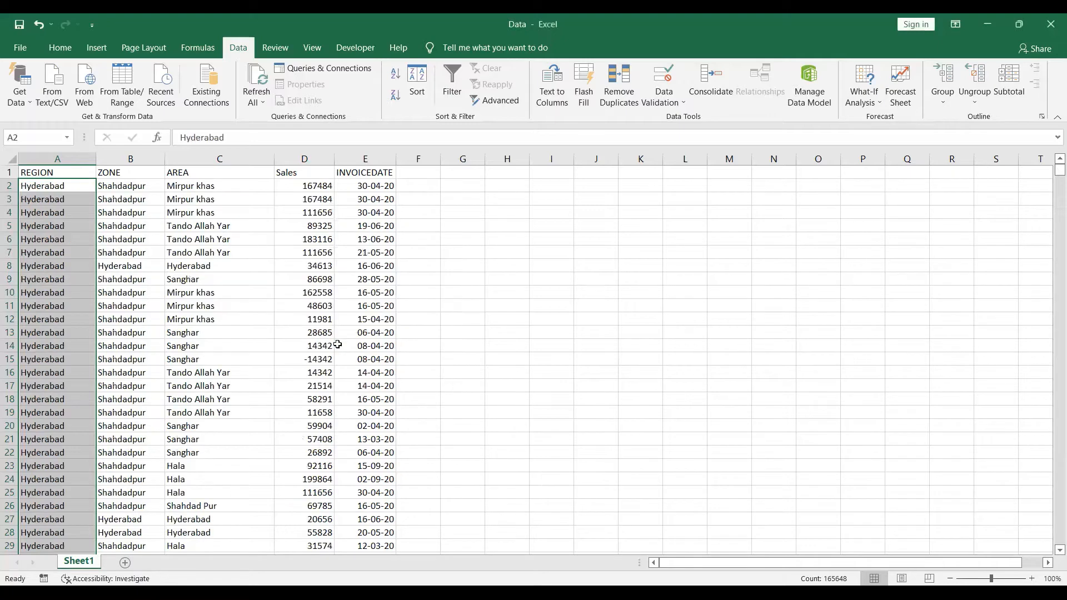
Examine the REGION entries from A2 downward to check the sort order at the start of the data.
double_click(39, 186)
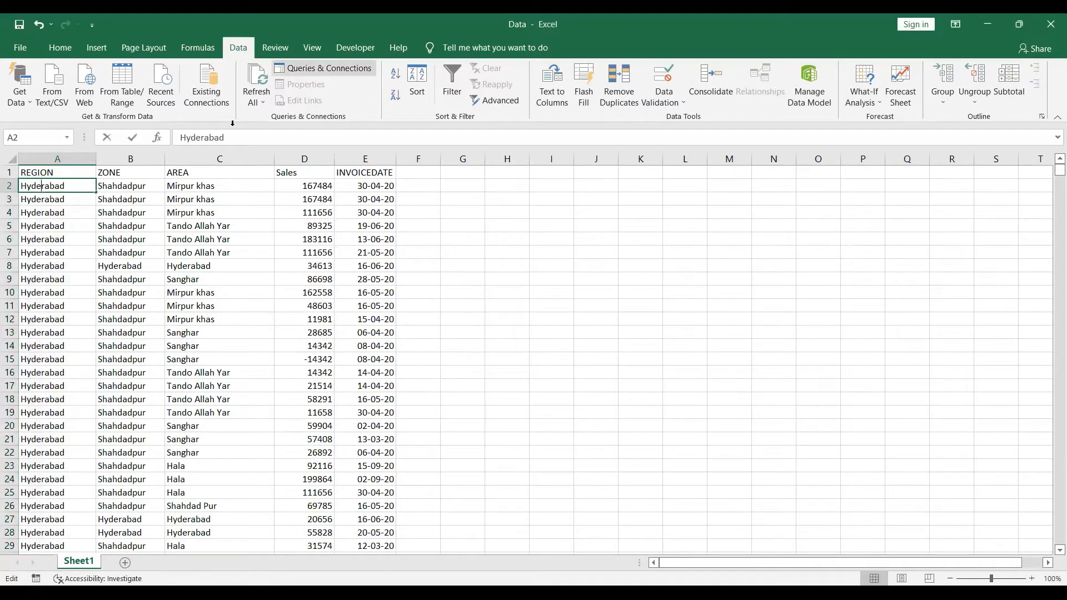
key("End")
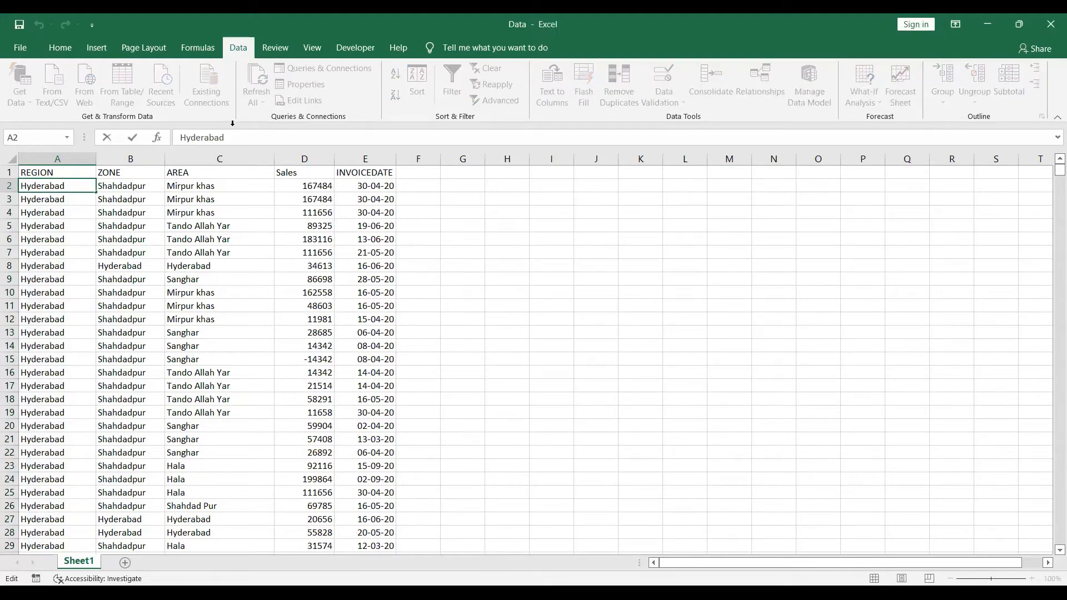
key("Return")
key("Down")
key("Down")
key("Down")
key("Down")
key("Down")
key("Down")
key("Down")
key("Down")
key("Down")
key("Down")
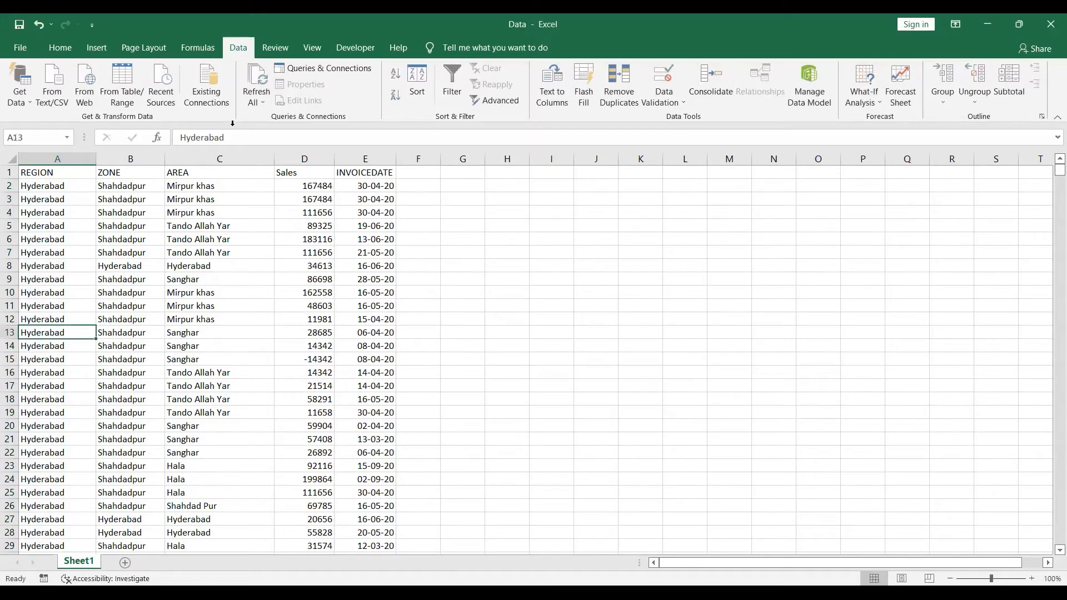
key("Down")
key("Down")
key("Down")
key("Down")
key("Down")
key("Down")
key("Down")
key("Down")
key("Down")
key("Down")
key("Down")
key("Down")
key("Down")
key("Down")
key("Down")
key("Down")
key("Down")
key("Down")
key("Down")
key("Down")
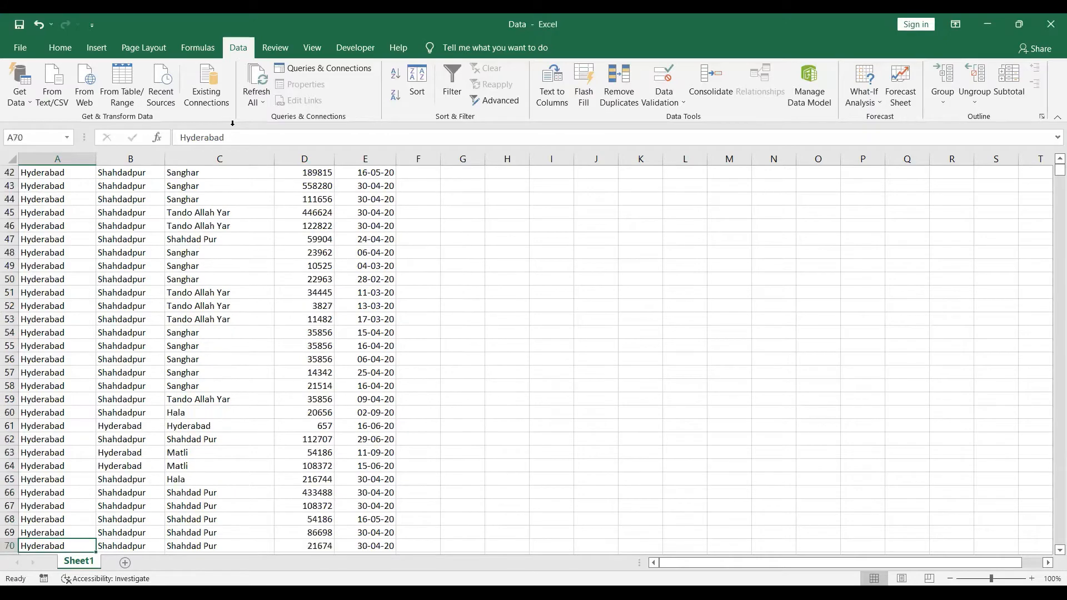
key("Down")
key("Down")
key("Down")
key("Down")
key("Down")
key("Down")
key("Down")
key("Down")
key("Down")
key("Down")
key("Down")
key("Down")
key("Down")
key("Down")
key("Down")
key("Down")
key("Down")
key("Down")
key("Down")
key("Down")
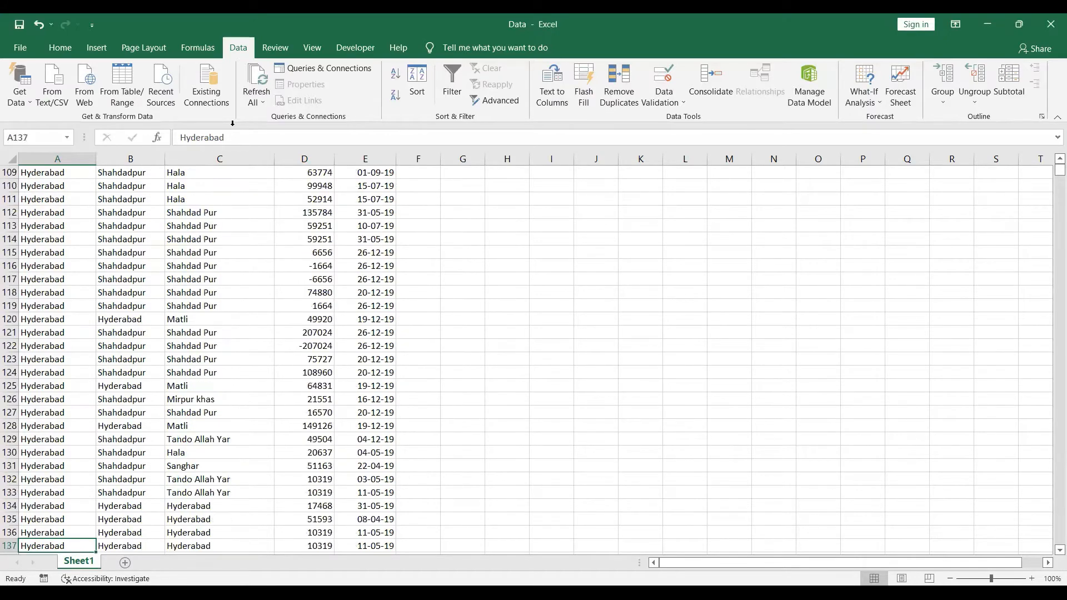
key("Down")
key("Down")
key("Down")
key("Down")
key("Down")
key("Down")
key("Down")
key("Down")
key("Down")
key("Down")
key("Down")
key("Down")
key("Down")
key("Down")
key("Down")
key("Down")
key("Down")
key("Down")
key("Down")
key("Down")
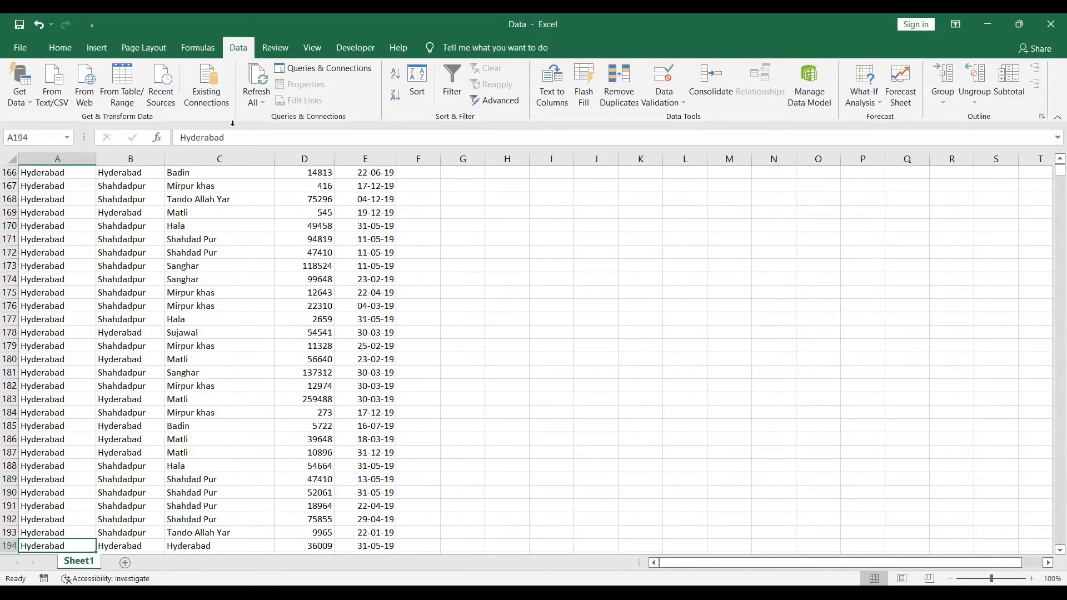
key("Down")
key("Down")
key("Down")
key("Down")
key("Down")
key("Down")
key("Down")
key("Down")
key("Down")
key("Down")
key("Down")
key("Down")
key("Down")
key("Down")
key("Down")
key("Down")
key("Down")
key("Down")
key("Down")
key("Down")
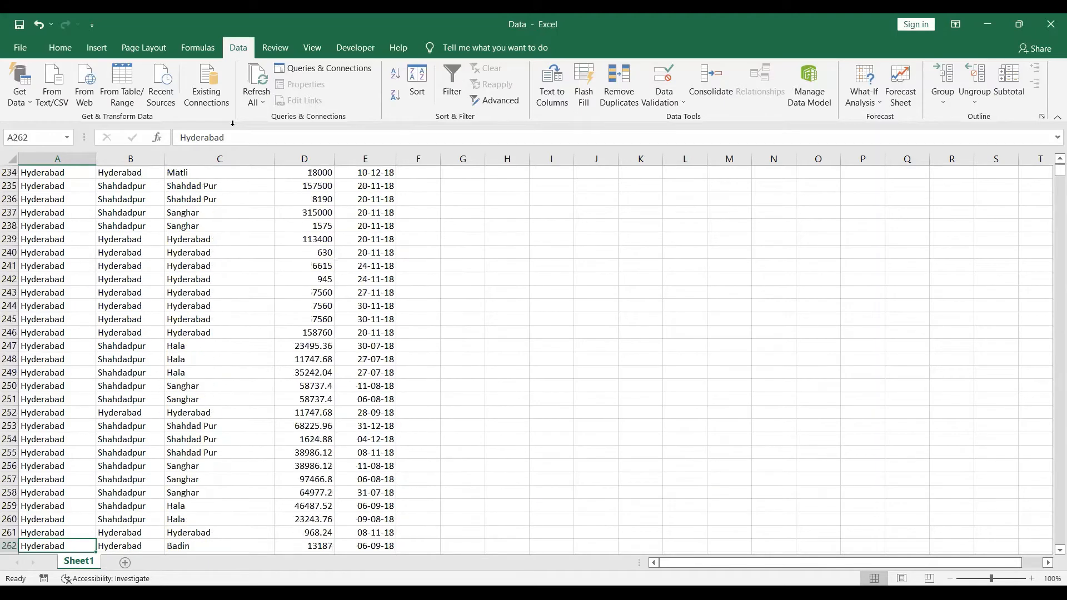
key("Down")
key("Down")
key("Down")
key("Down")
key("Down")
key("Down")
key("Down")
key("Down")
key("Down")
key("Down")
key("Down")
key("Down")
key("Down")
key("Down")
key("Down")
key("Down")
key("Down")
key("Down")
key("Down")
key("Down")
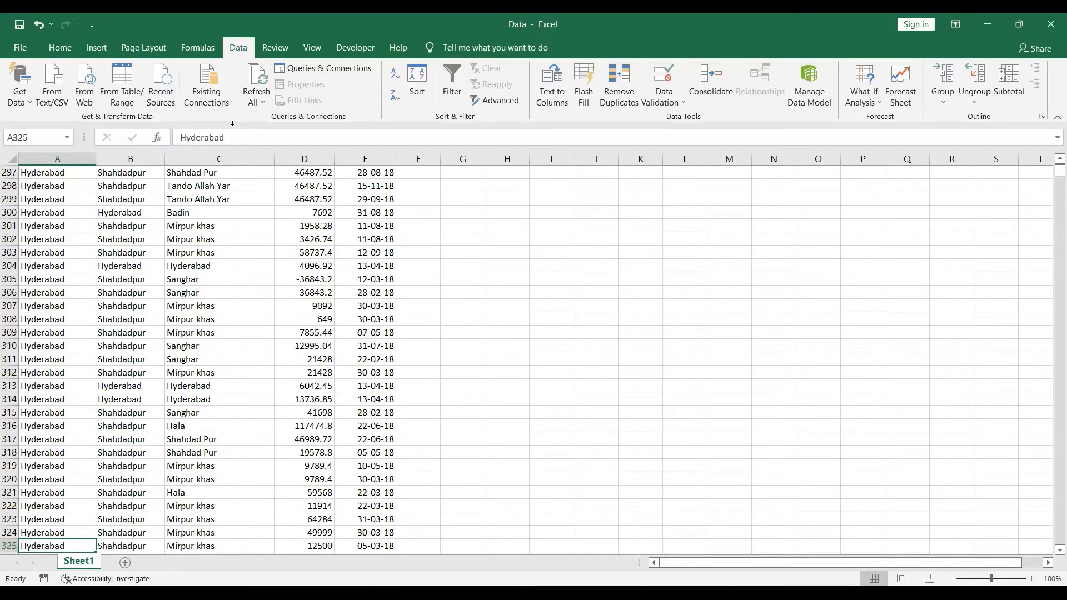
key("Down")
Examine the last rows of the REGION column to check how the sorted data ends.
key("ctrl+Down")
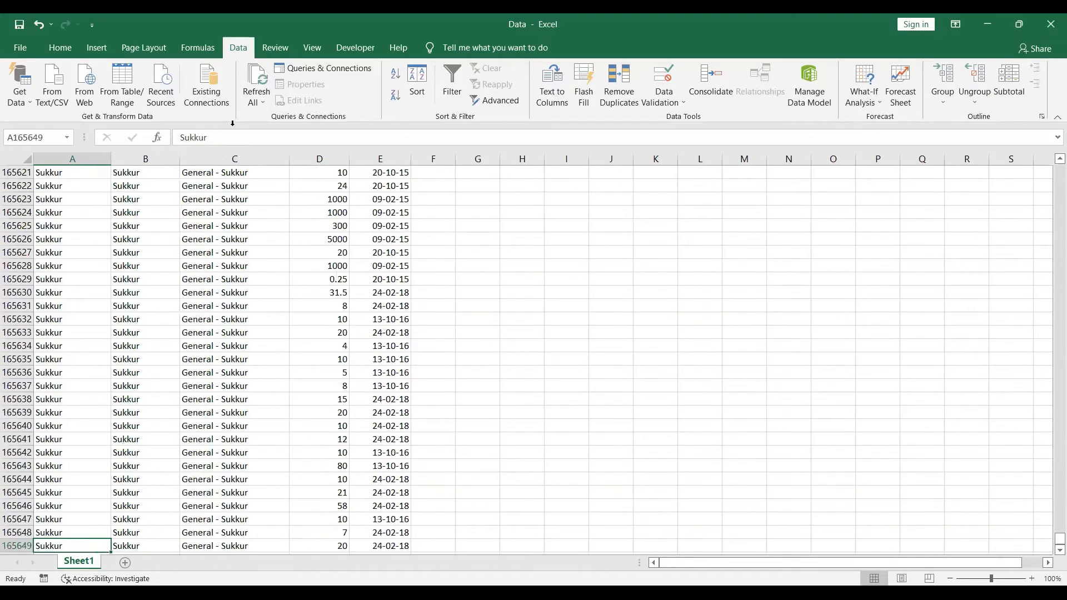
key("Up")
key("Down")
key("Down")
key("Down")
key("Down")
key("Down")
key("Down")
key("Down")
key("Down")
key("Down")
key("Down")
key("Down")
key("Down")
key("Down")
key("Down")
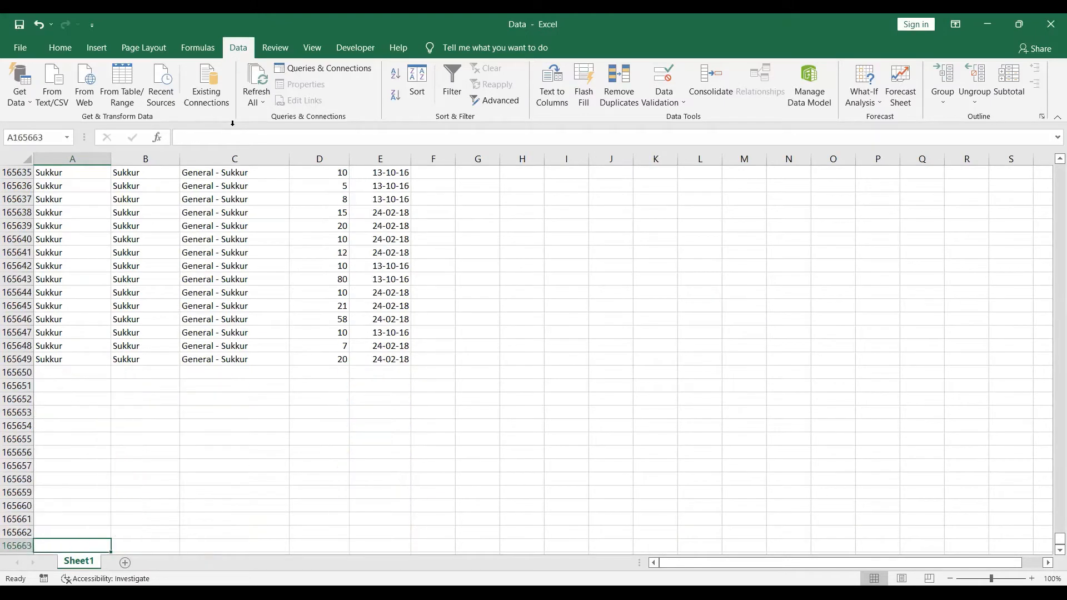
key("Up")
key("Up")
key("Up")
key("Up")
key("Up")
key("Up")
key("Up")
key("Up")
key("Up")
key("Up")
key("Up")
key("Up")
key("Up")
key("Up")
key("Up")
key("Up")
key("Up")
key("Up")
key("Up")
key("Up")
key("Up")
key("Up")
key("Up")
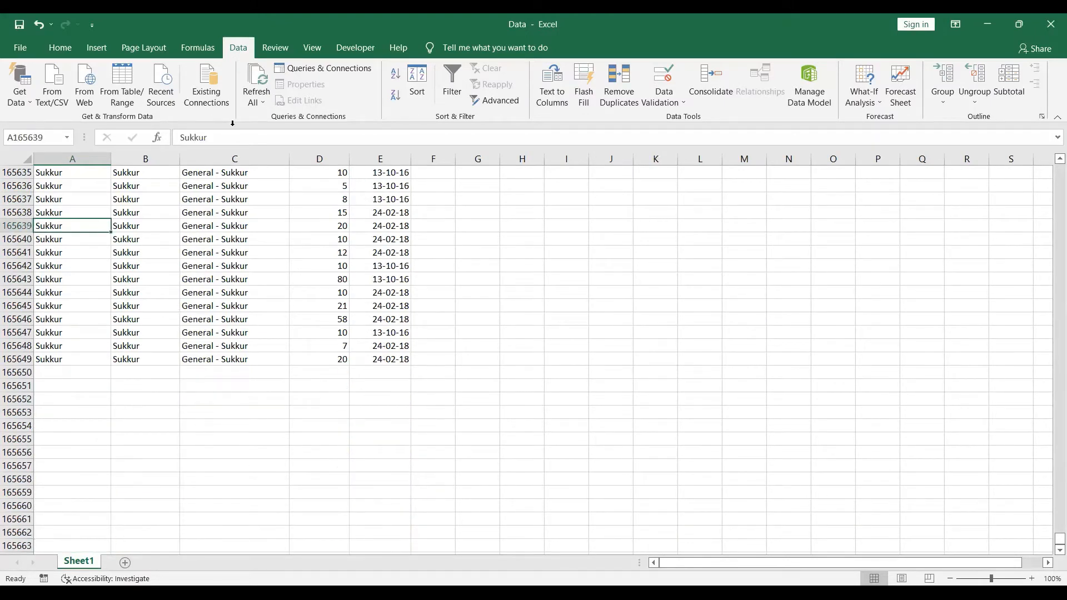
Examine the REGION entries upward from A165639 to review the sorted data near the end of the sheet.
key("Up")
key("Up")
key("Up")
key("Up")
key("Up")
key("Up")
key("Up")
key("Up")
key("Up")
key("Up")
key("Up")
key("Up")
key("Up")
key("Up")
key("Up")
key("Up")
key("Up")
key("Up")
key("Up")
key("Up")
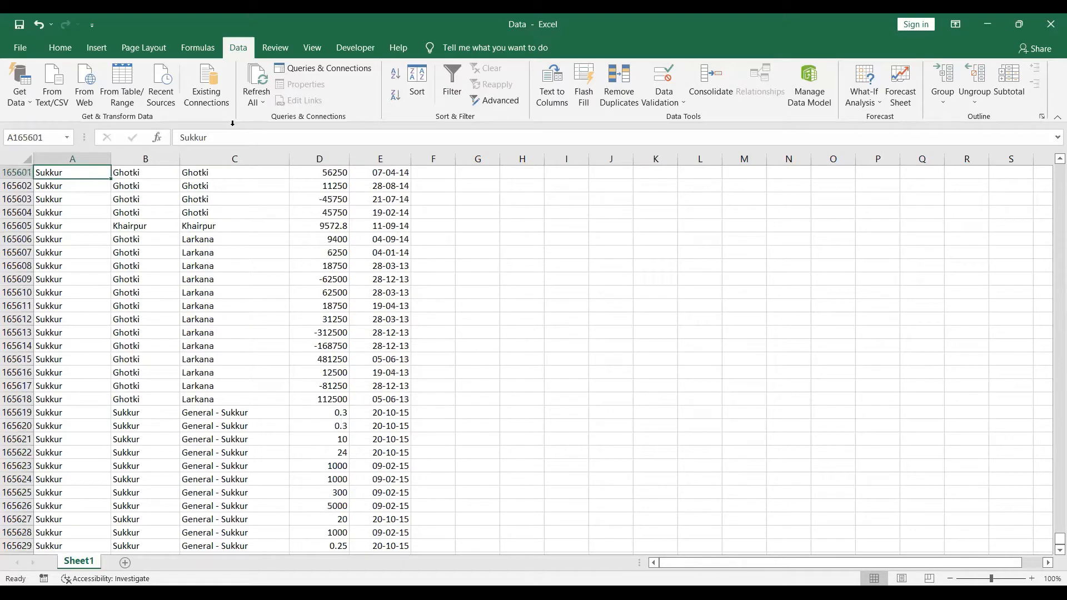
Sort the REGION data from A2 to the last row Z to A, expanding the selection, and check the last row.
key("ctrl+Up")
key("Down")
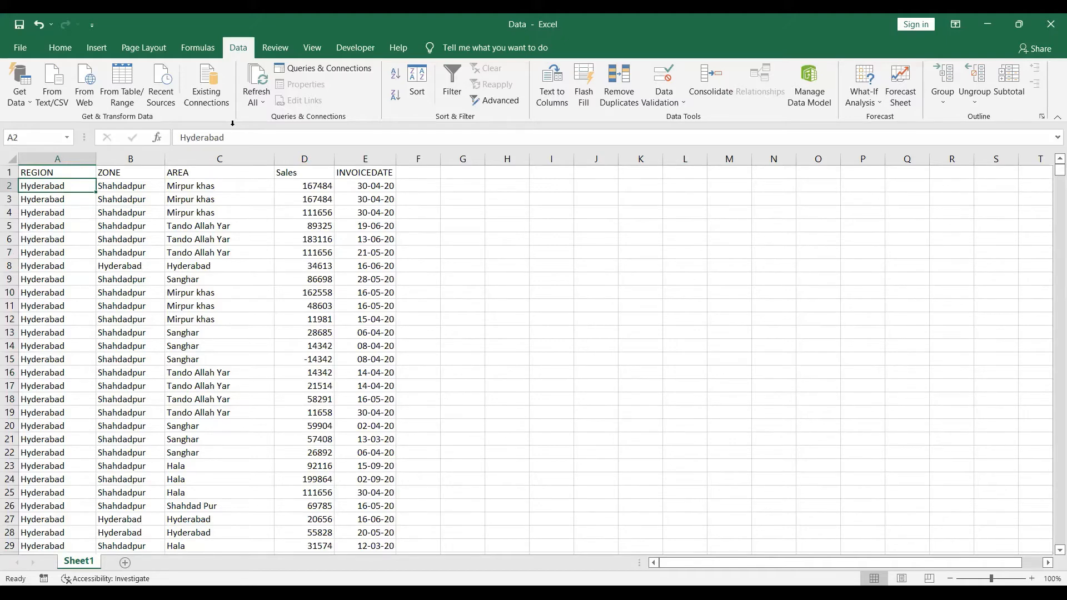
key("ctrl+shift+Down")
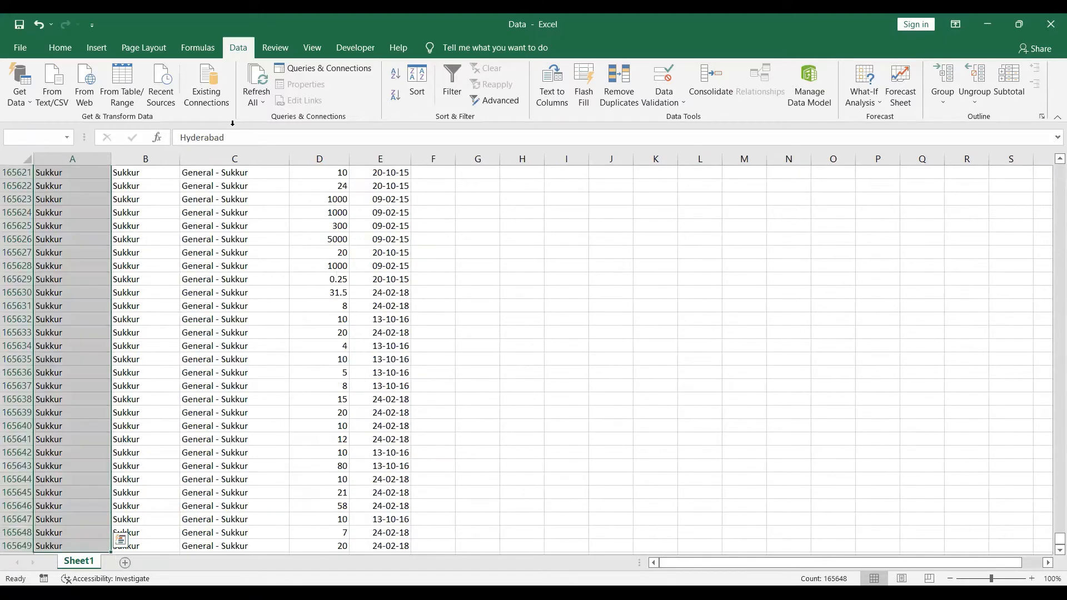
left_click(395, 96)
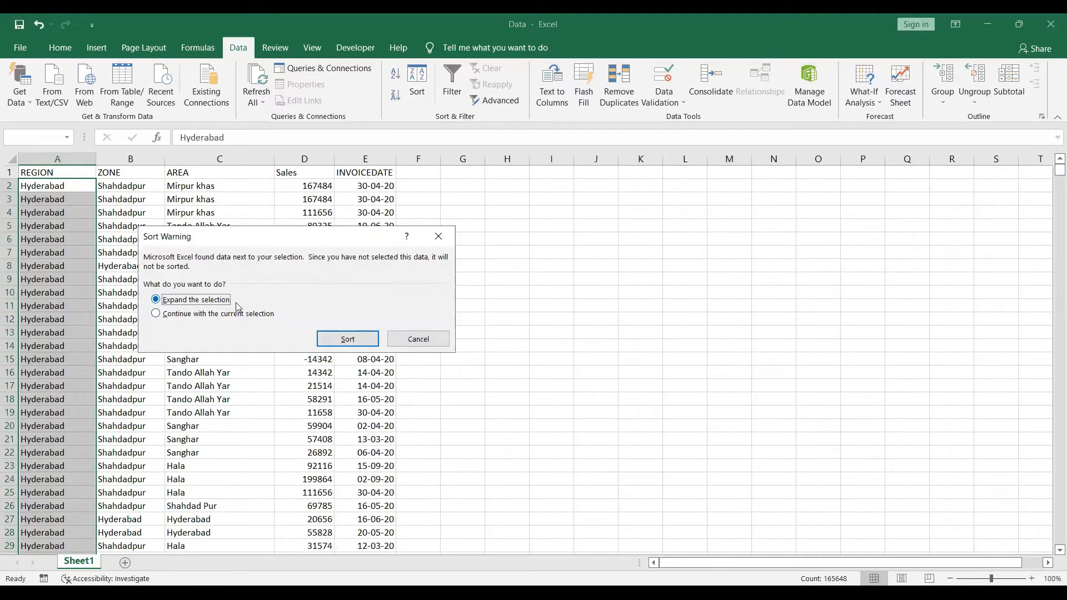
left_click(339, 344)
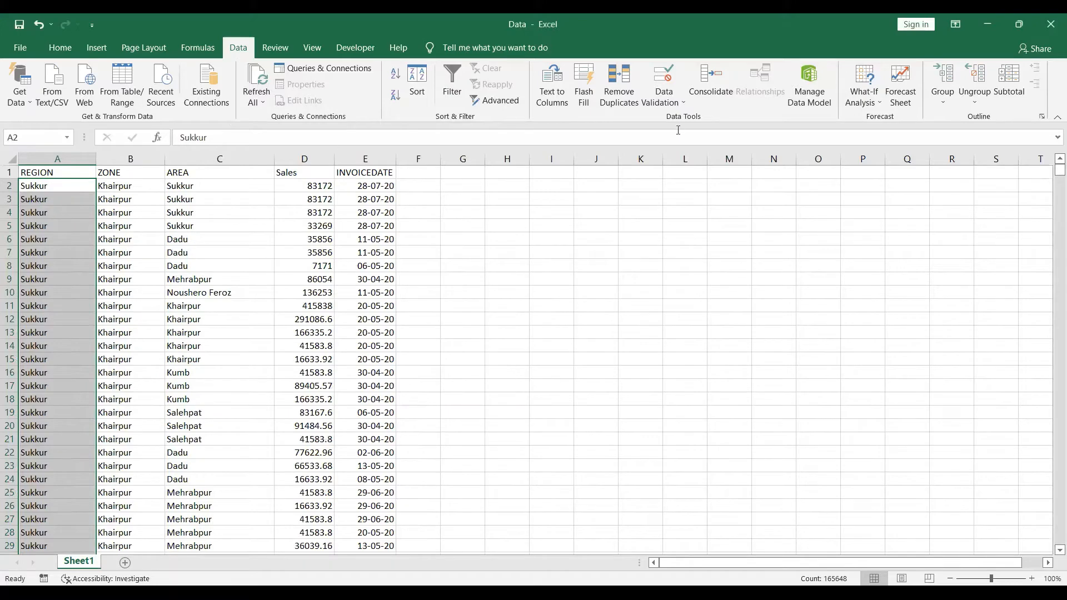
key("Down")
key("ctrl+Down")
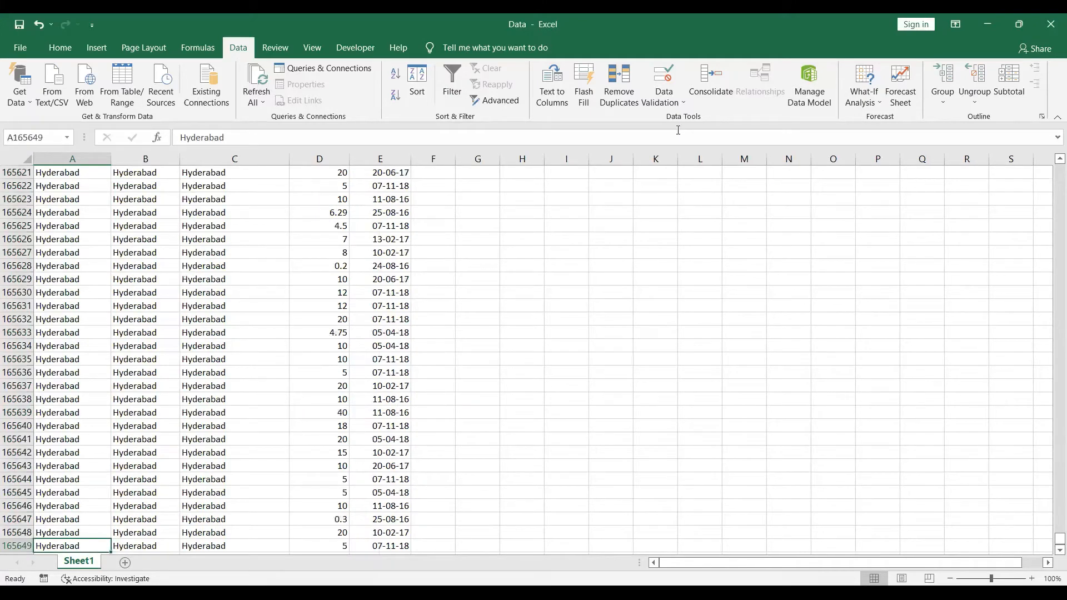
Undo both the Z to A and A to Z region sorts, and check the first rows of the REGION column.
key("ctrl+z")
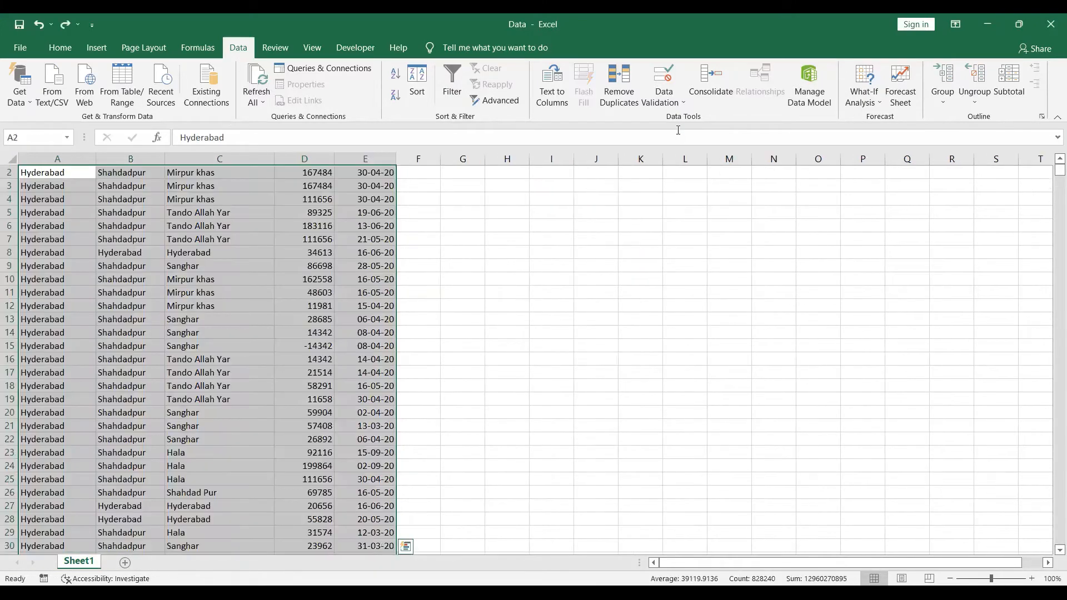
key("ctrl+y")
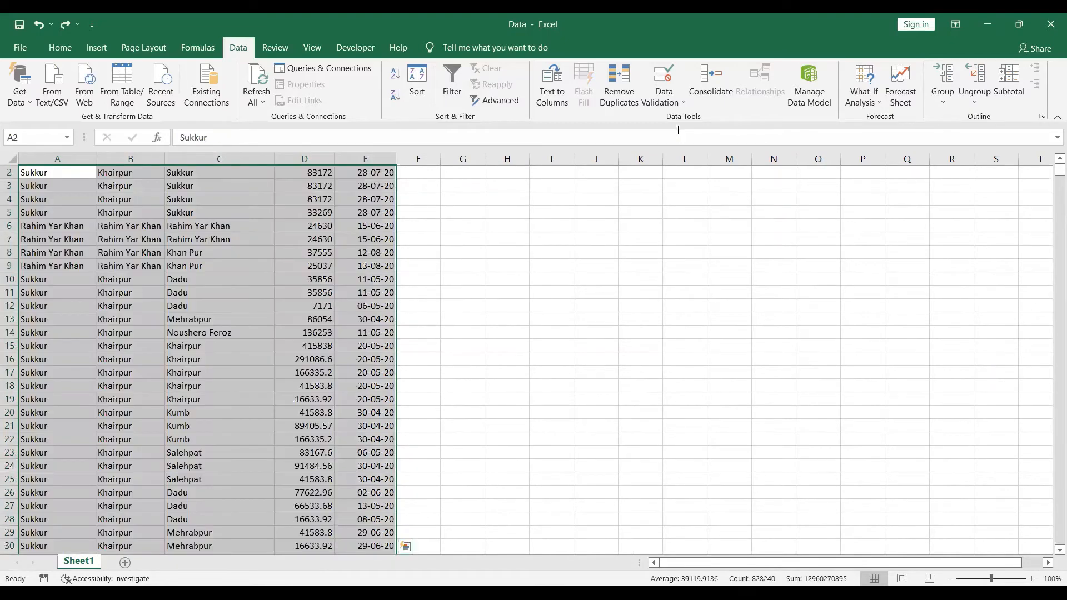
key("ctrl+Home")
key("Down")
key("Down")
key("Down")
key("Down")
key("Down")
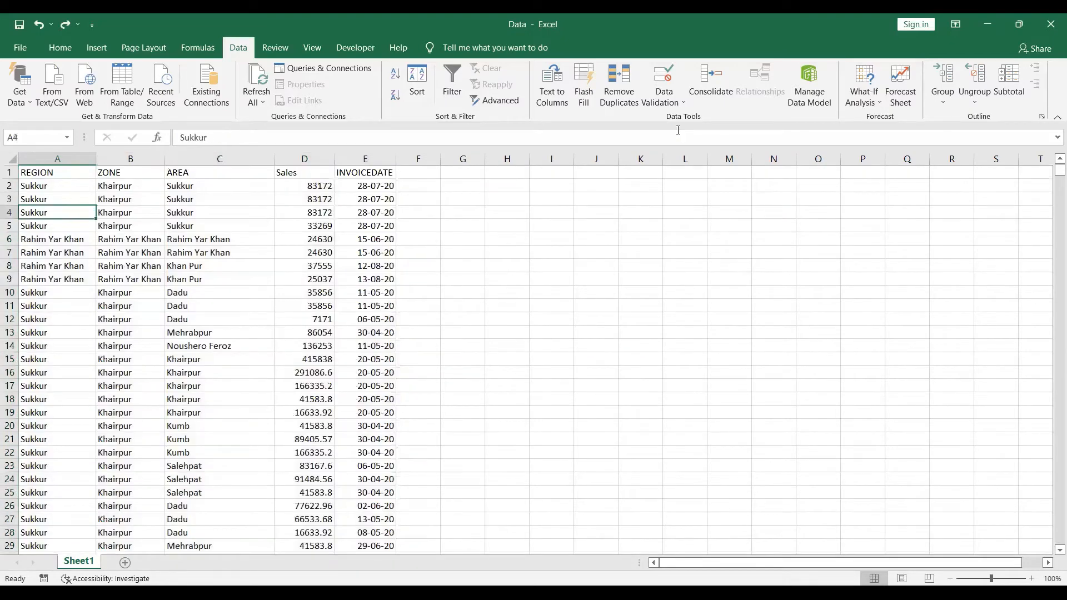
key("Down")
key("Down")
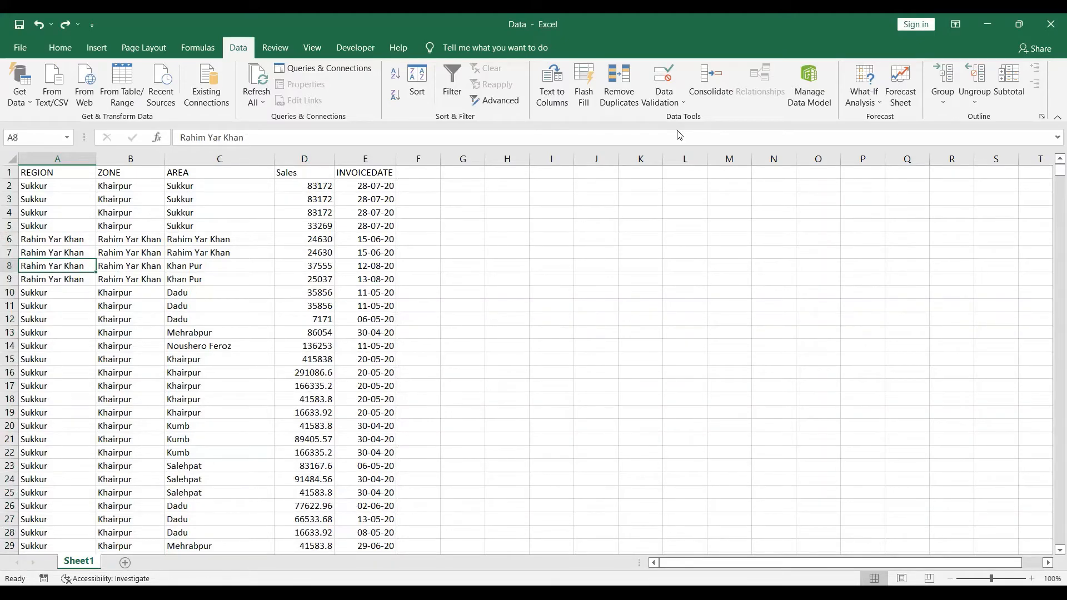
key("alt+Tab")
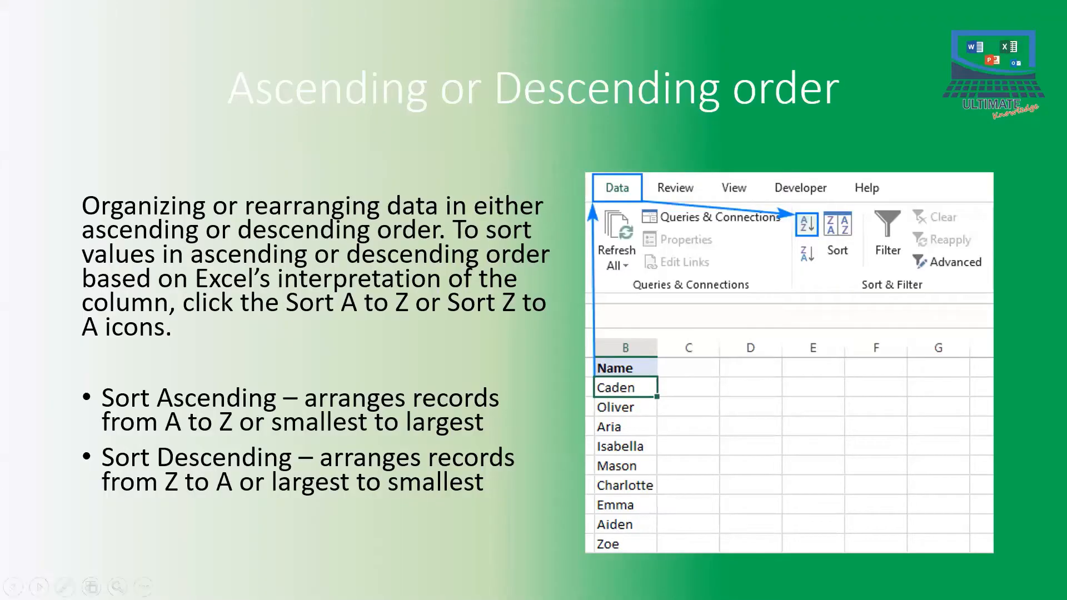
left_click(38, 586)
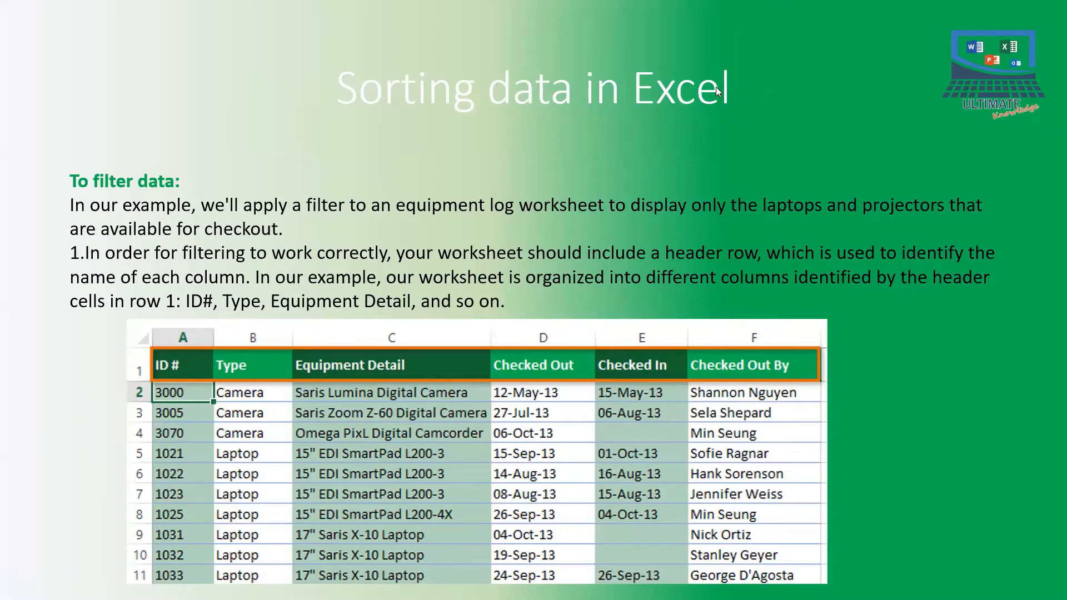
key("alt+Tab")
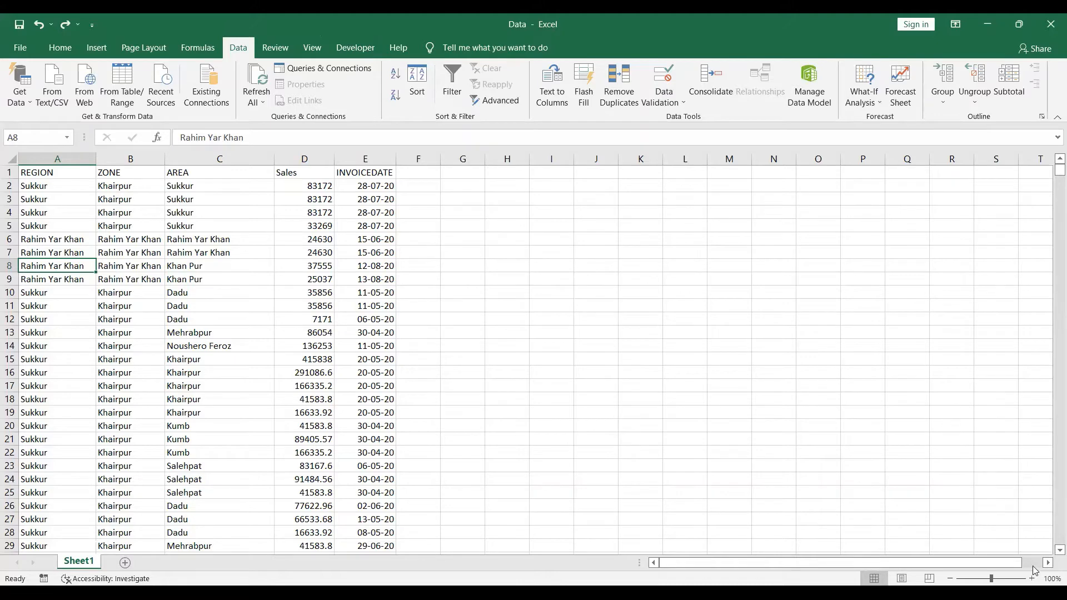
Fill the header cells A1:E1, from REGION to INVOICEDATE, with yellow.
left_click(1031, 578)
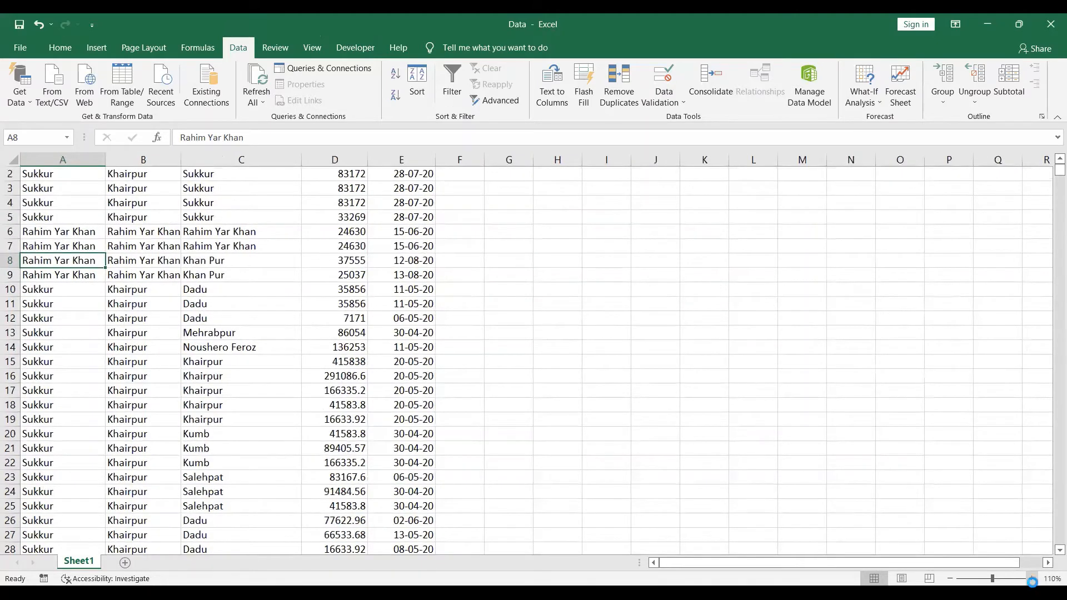
left_click(1032, 578)
left_click(1031, 578)
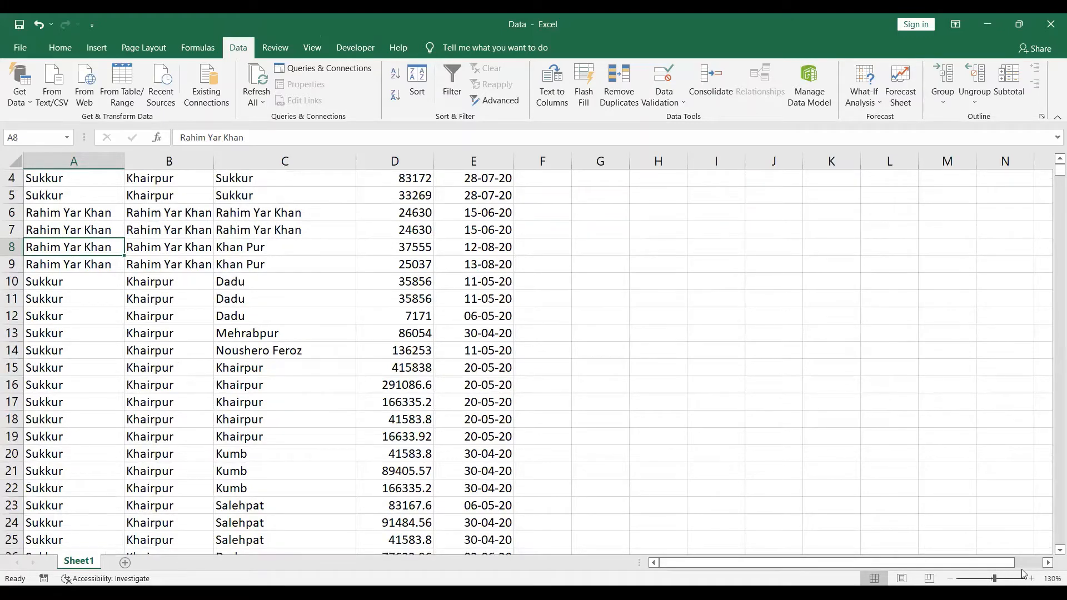
left_click(1031, 578)
left_click(1031, 579)
left_click(1031, 579)
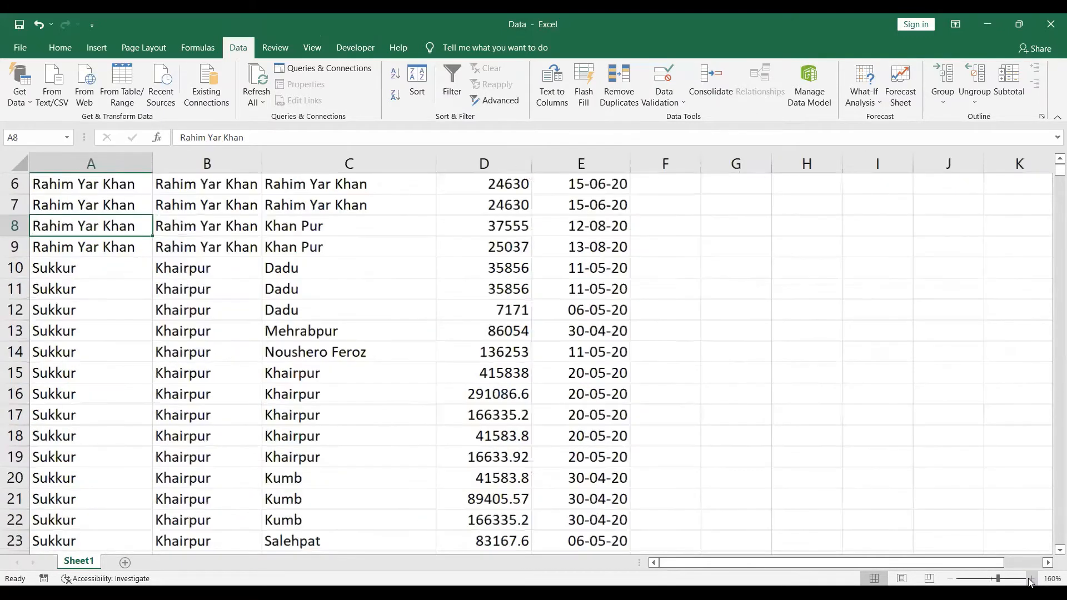
key("Up")
key("Up")
key("Up")
key("Up")
key("Up")
key("Up")
key("Up")
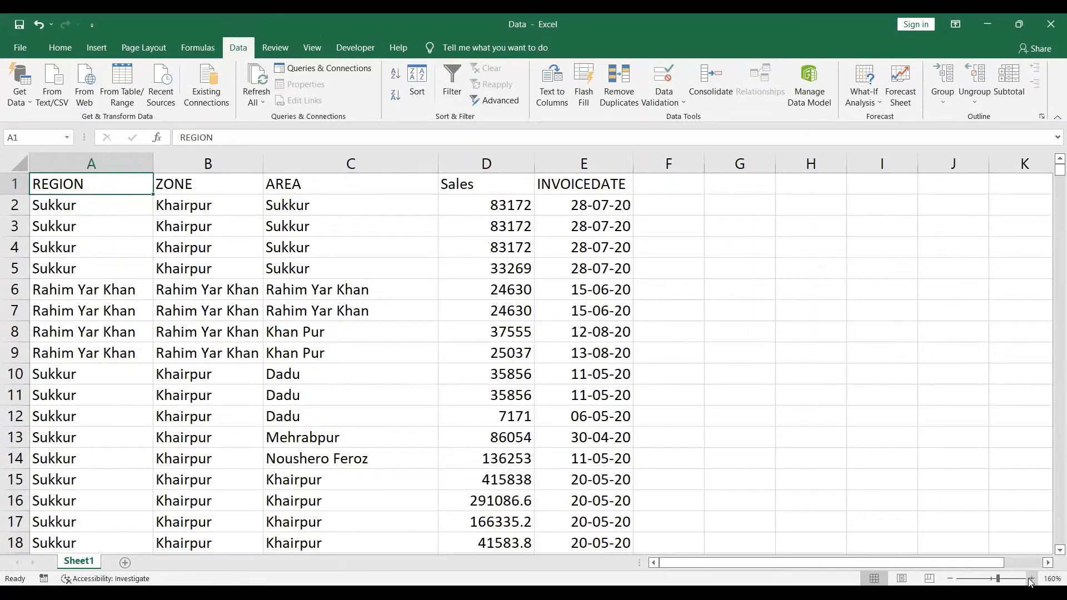
key("shift+Right")
key("shift+Right")
key("shift+Right")
key("shift+Right")
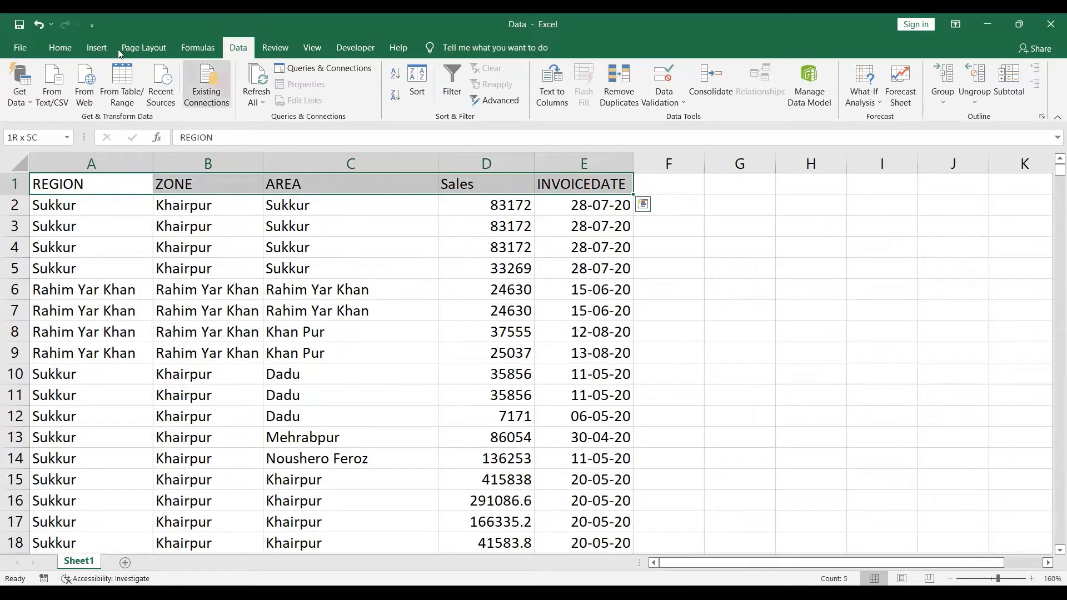
left_click(57, 50)
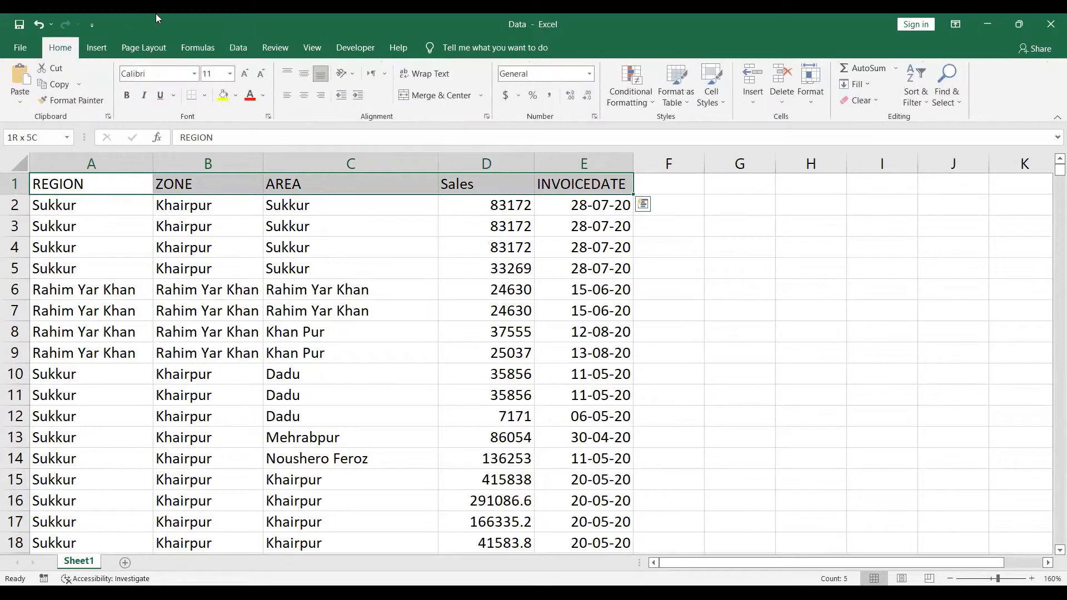
left_click(223, 96)
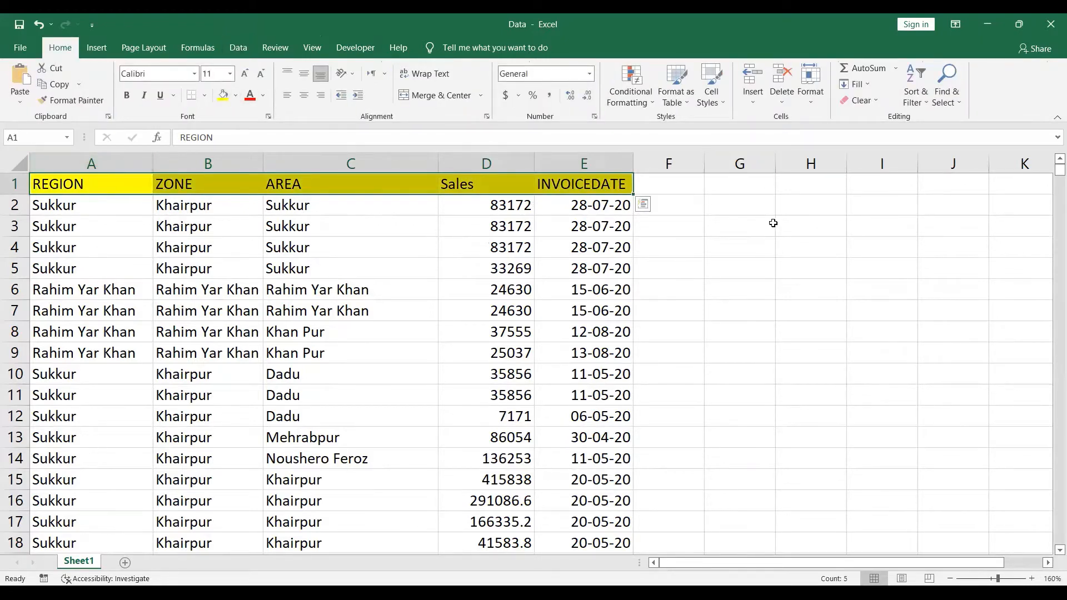
left_click(773, 223)
key("Up")
key("Left")
key("Left")
key("Left")
key("Left")
key("Left")
key("Left")
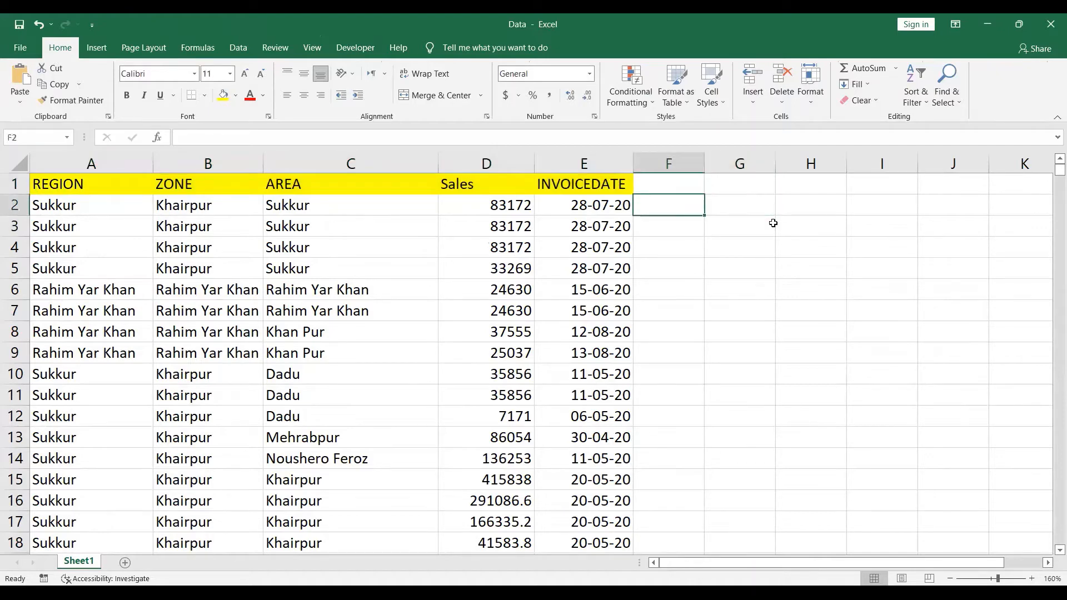
key("Up")
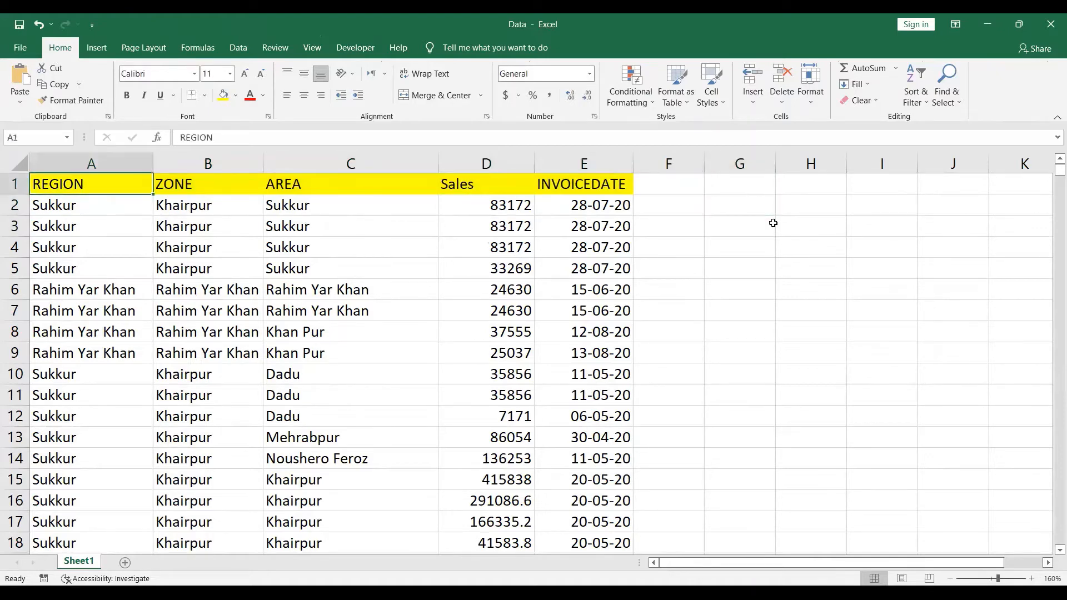
key("Right")
key("Right")
key("Right")
key("Right")
key("Right")
key("Right")
key("Right")
key("Right")
key("Right")
key("Right")
key("Right")
key("Left")
key("Left")
key("Left")
key("Left")
key("Left")
key("Left")
key("Left")
key("Left")
key("Left")
key("Left")
key("Left")
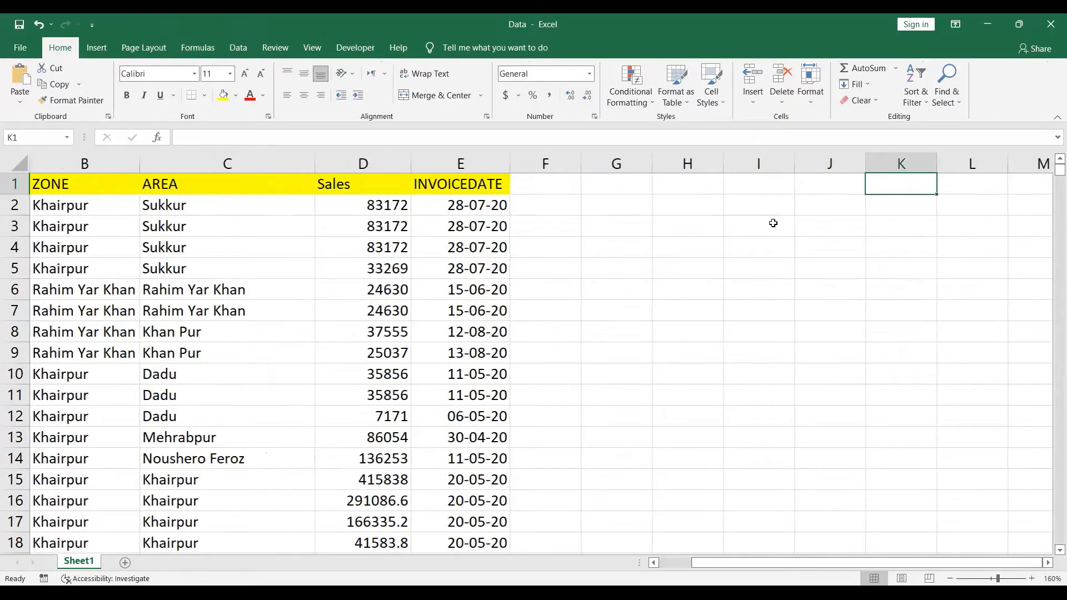
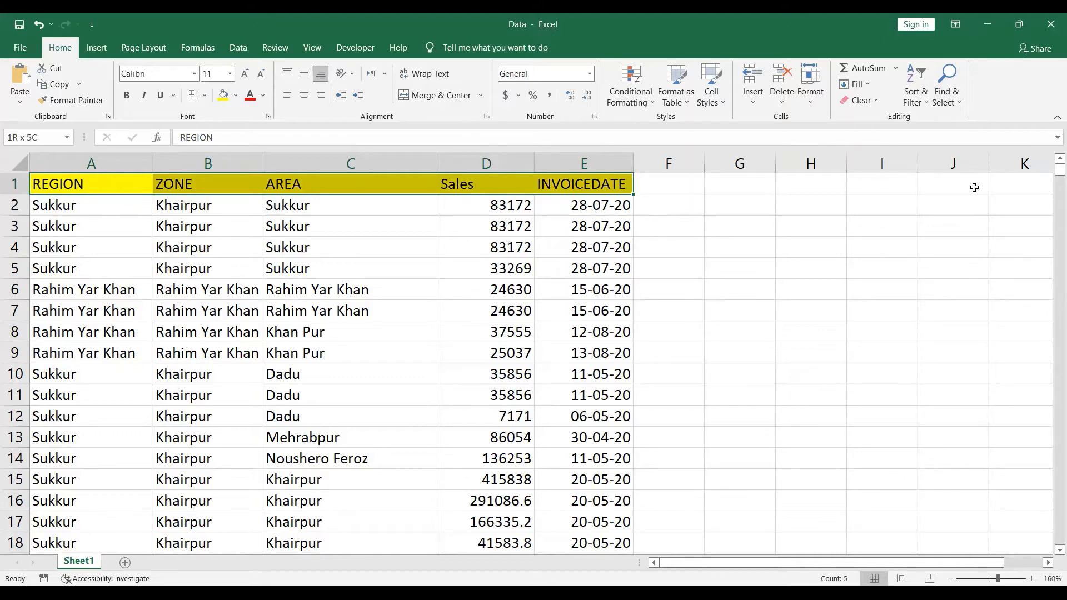
Add filters to the header row A1:E1 and review where the Filter command is offered.
key("ctrl+shift+l")
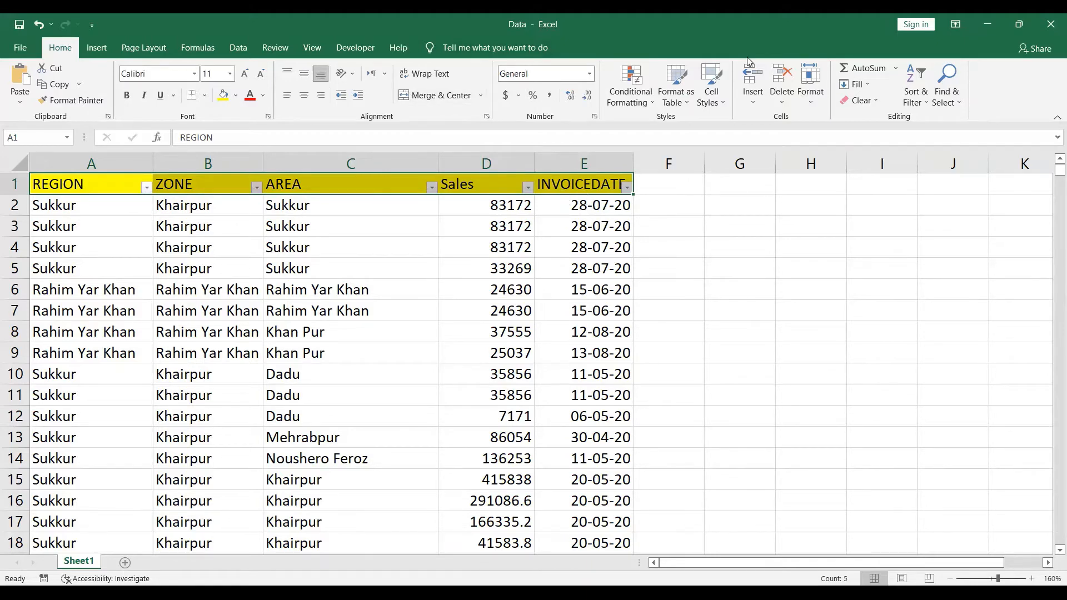
left_click(915, 98)
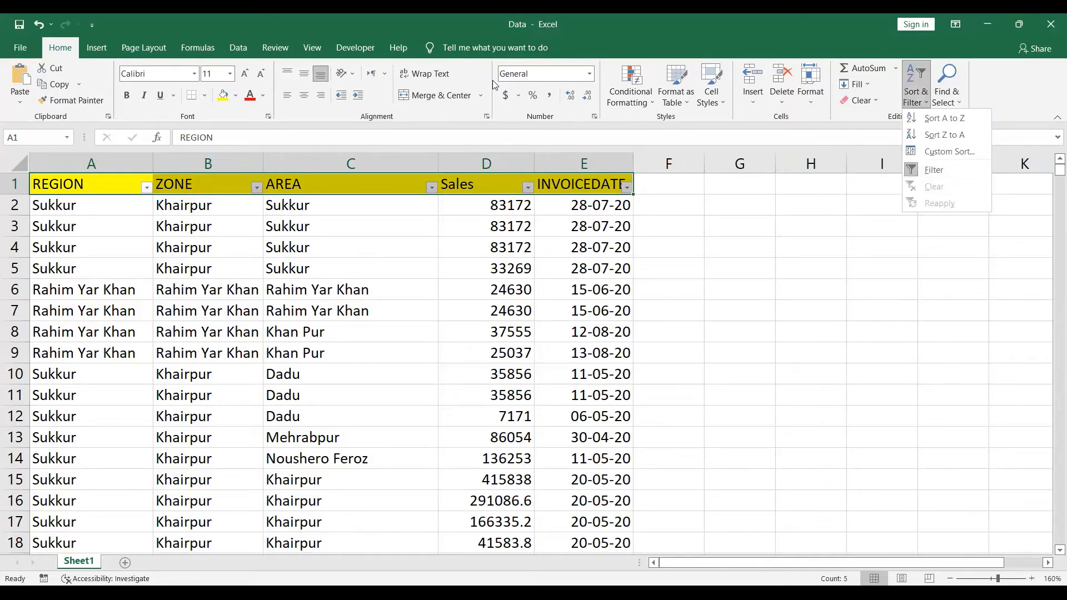
left_click(238, 48)
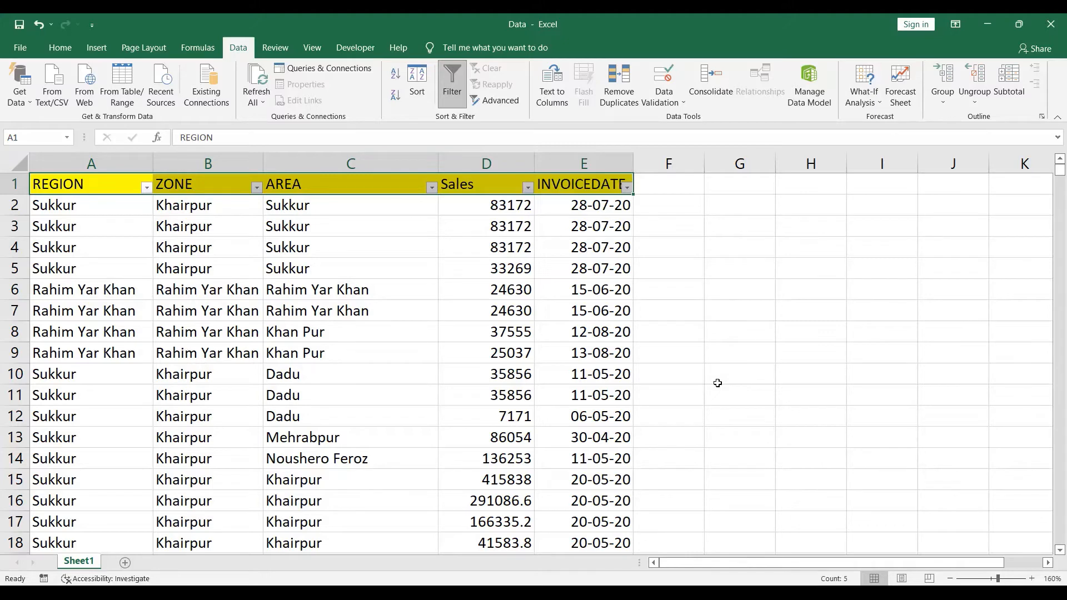
left_click(60, 50)
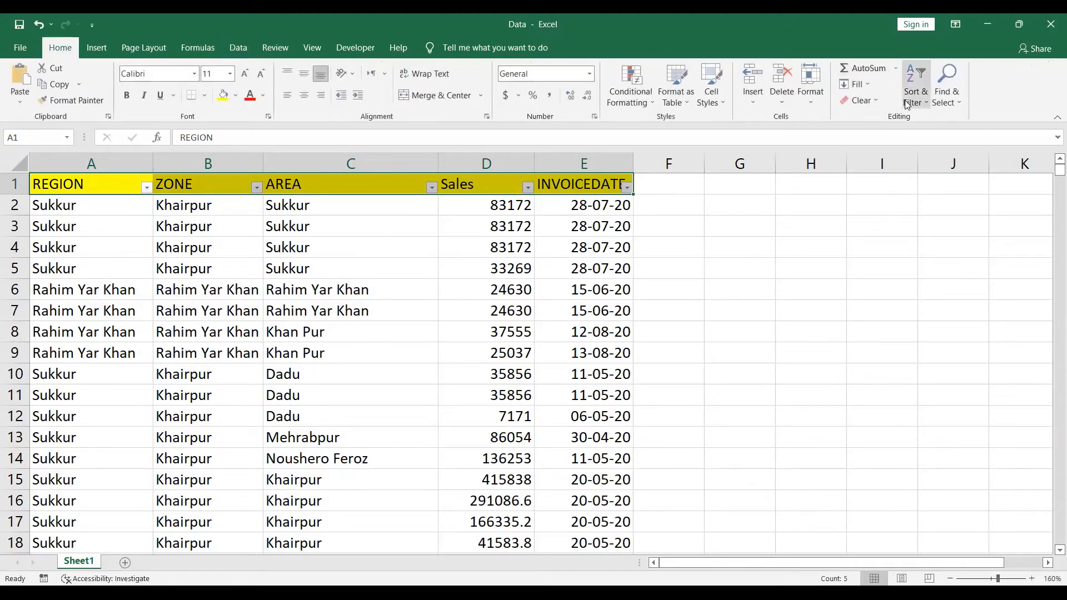
left_click(906, 104)
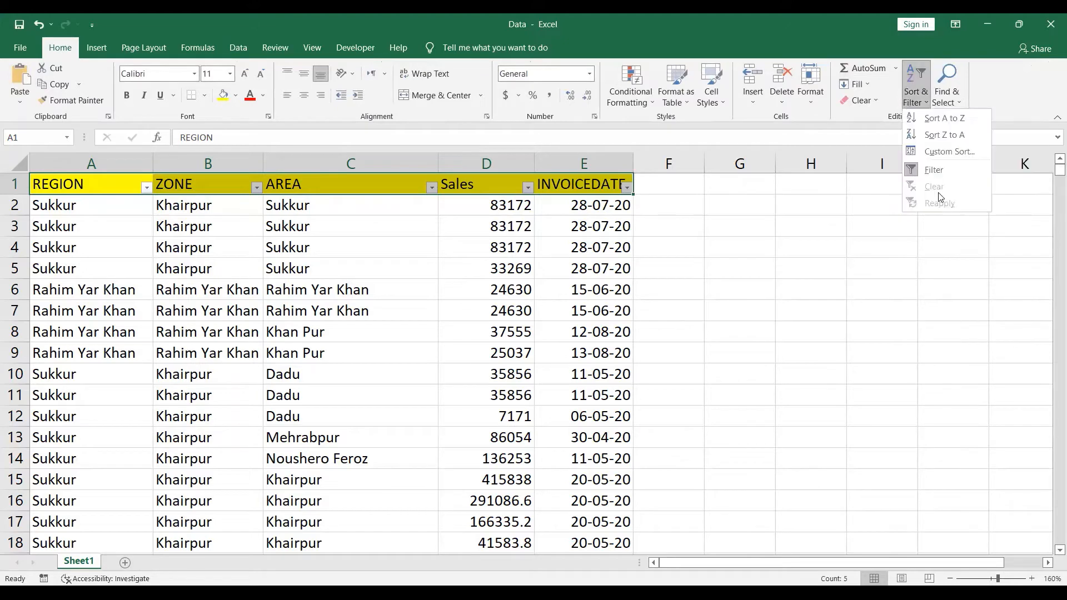
left_click(510, 70)
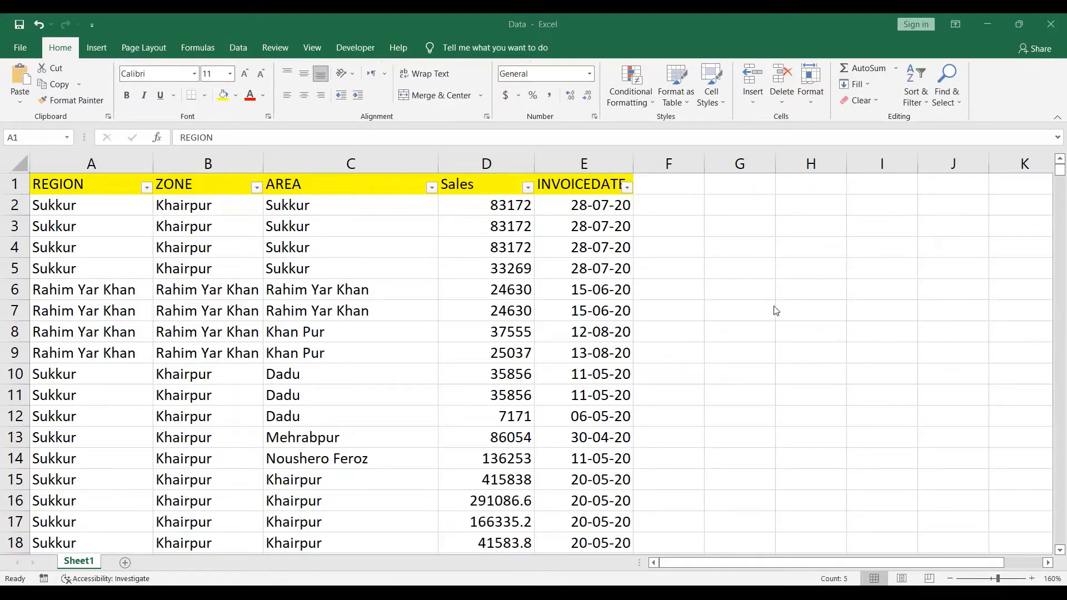
left_click(239, 48)
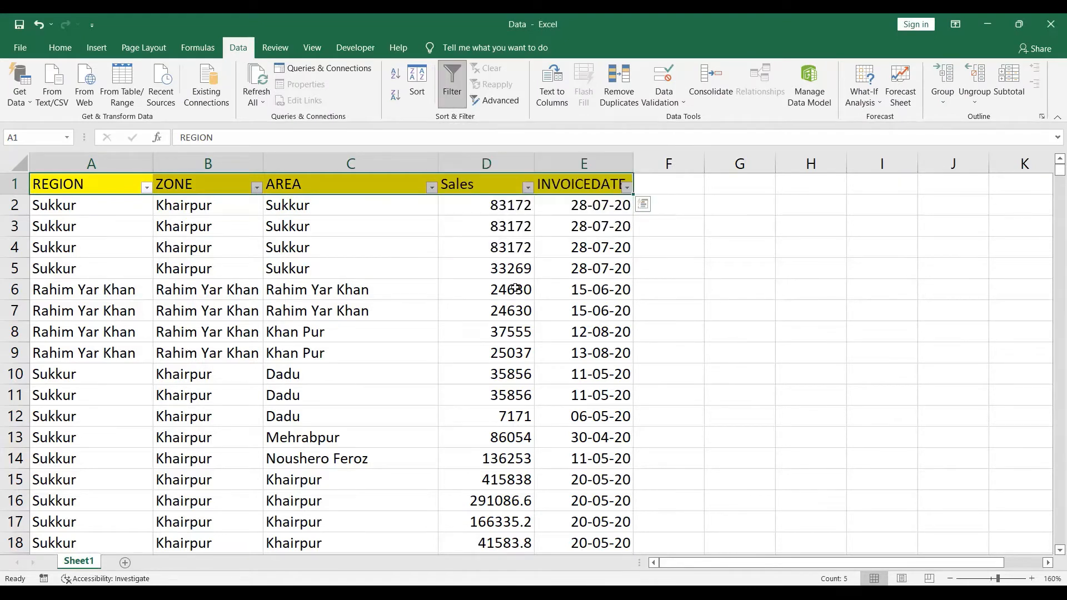
Filter the REGION column to show only the Hyderabad rows, with all other regions deselected.
left_click(147, 188)
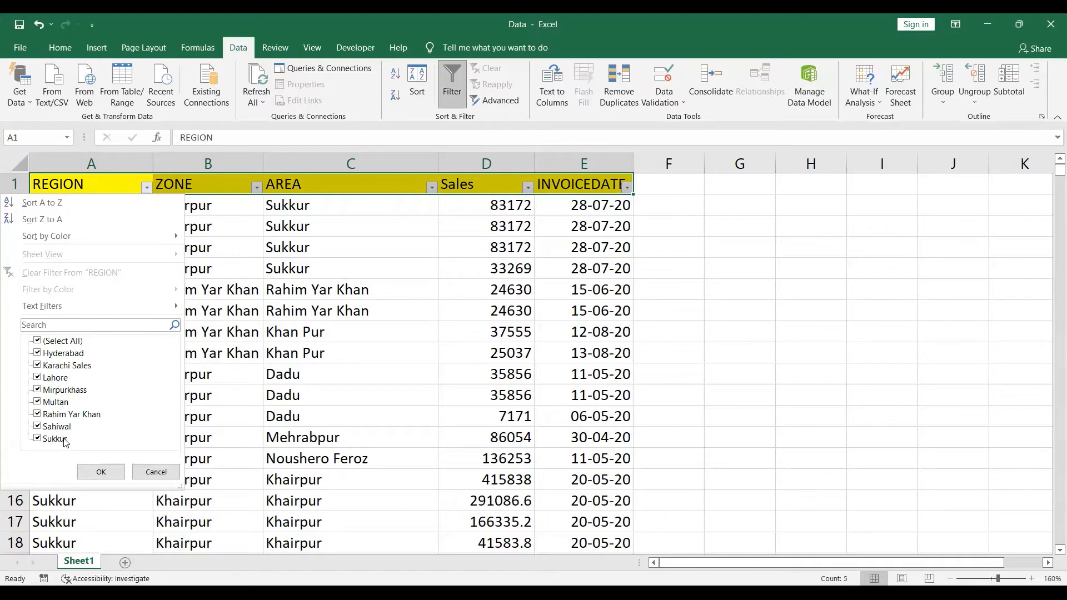
left_click(38, 340)
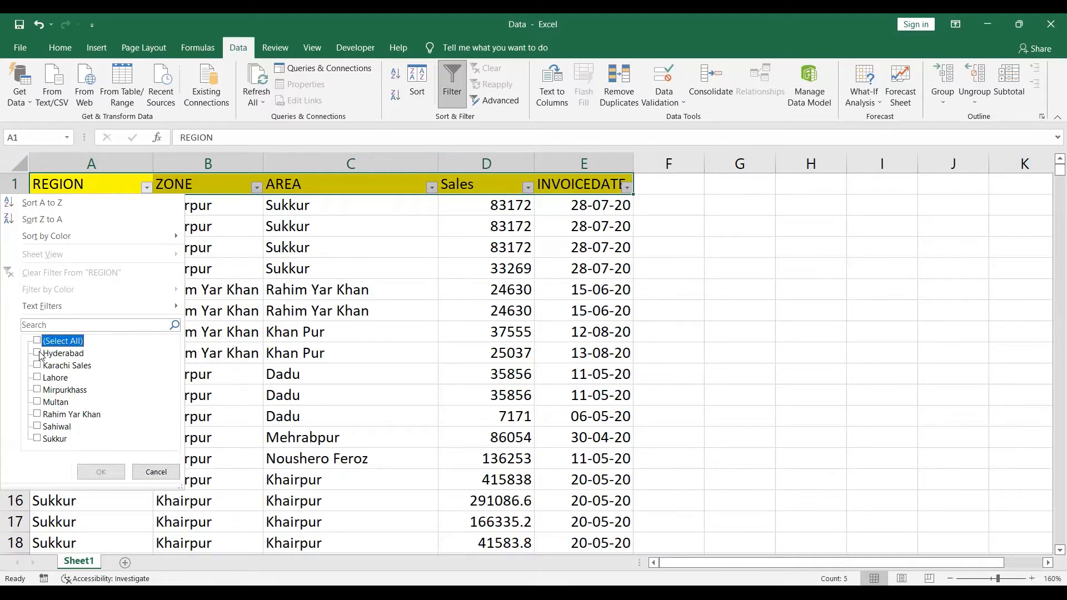
left_click(38, 352)
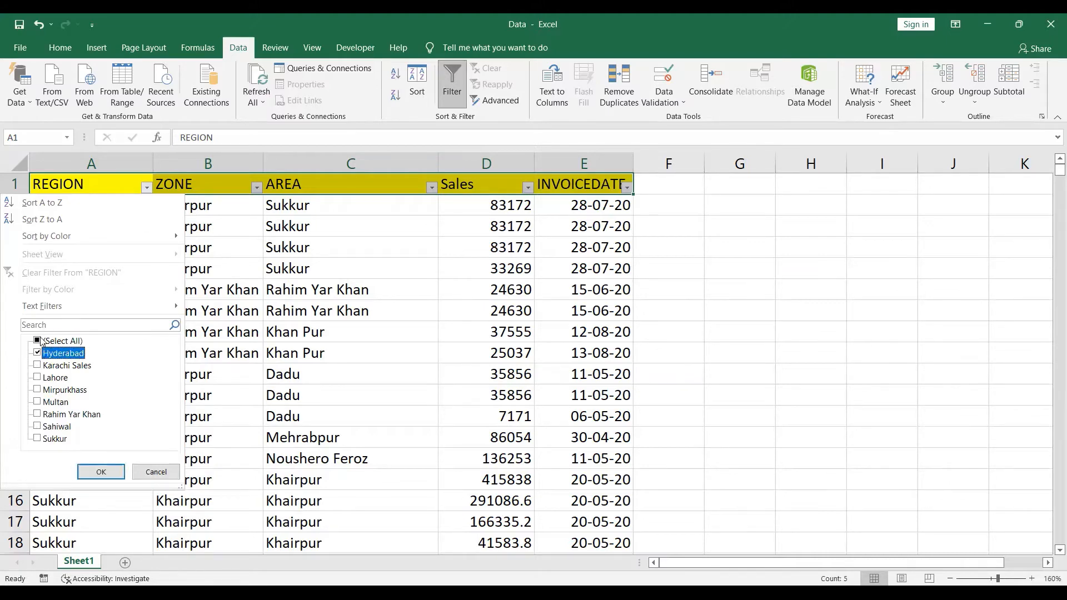
left_click(38, 340)
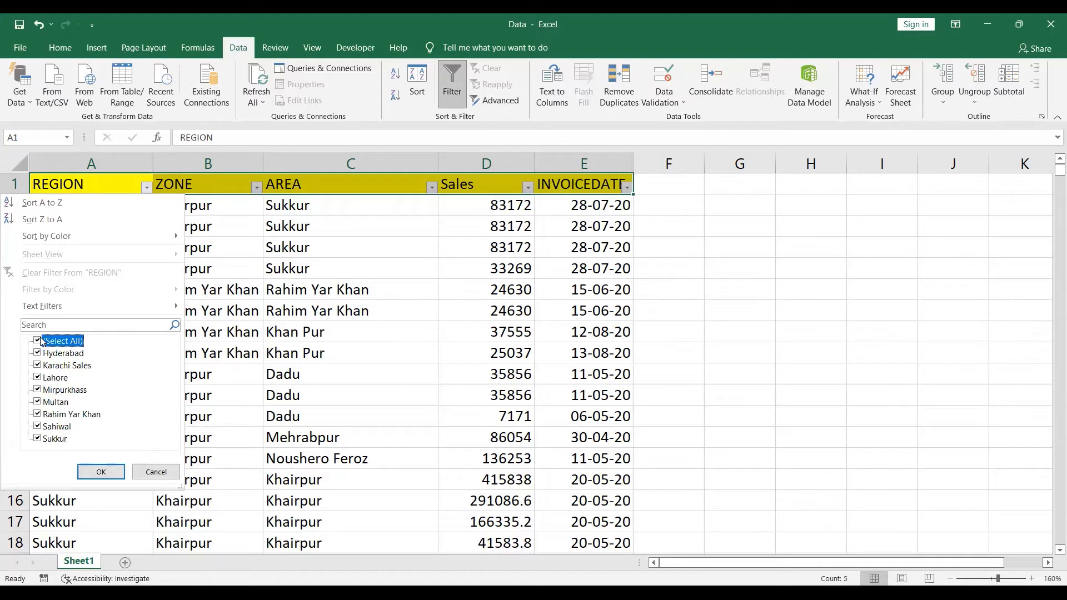
left_click(38, 340)
left_click(41, 356)
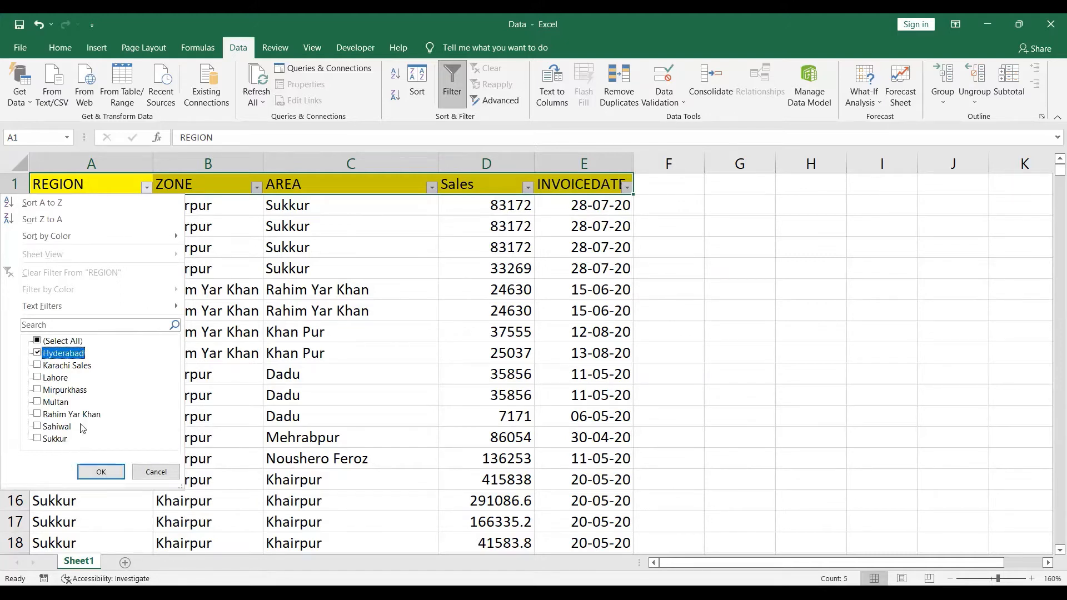
left_click(99, 472)
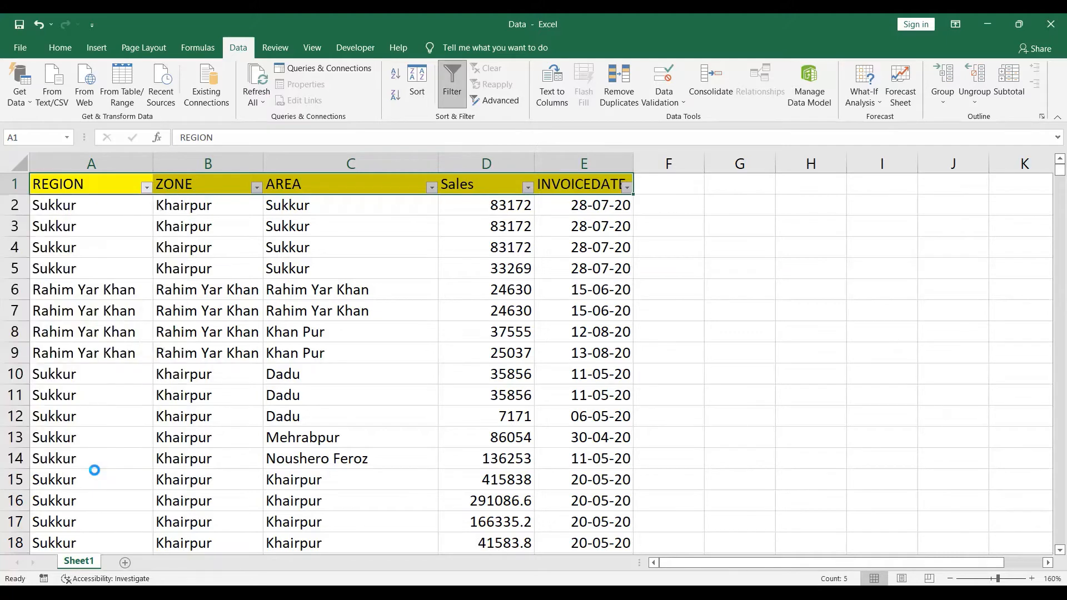
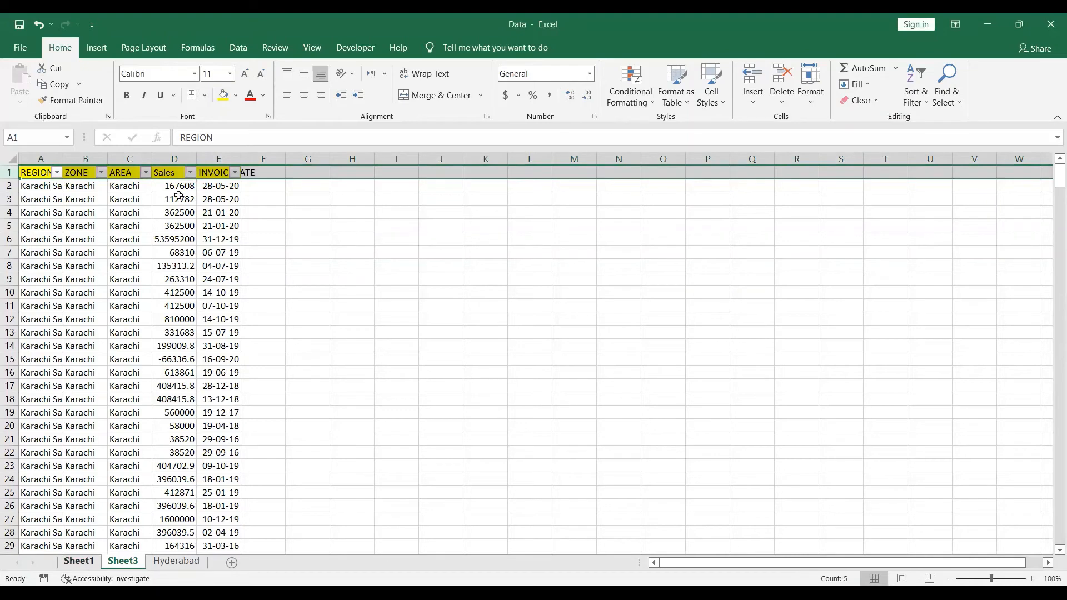
Change the REGION filter on Sheet1 so that only the Lahore rows are shown.
left_click(75, 210)
key("ctrl+Home")
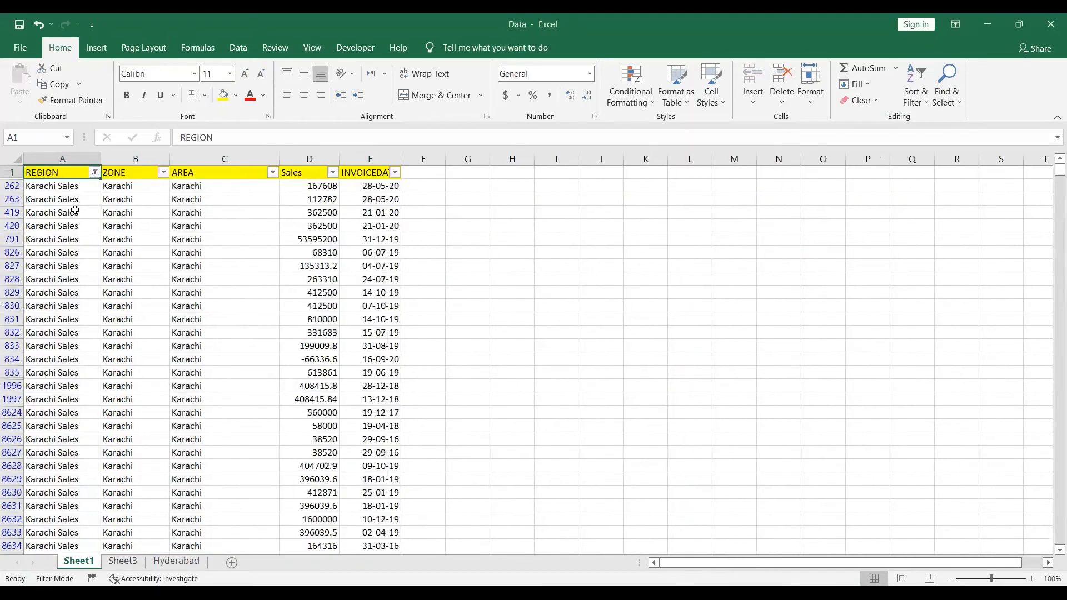
left_click(95, 174)
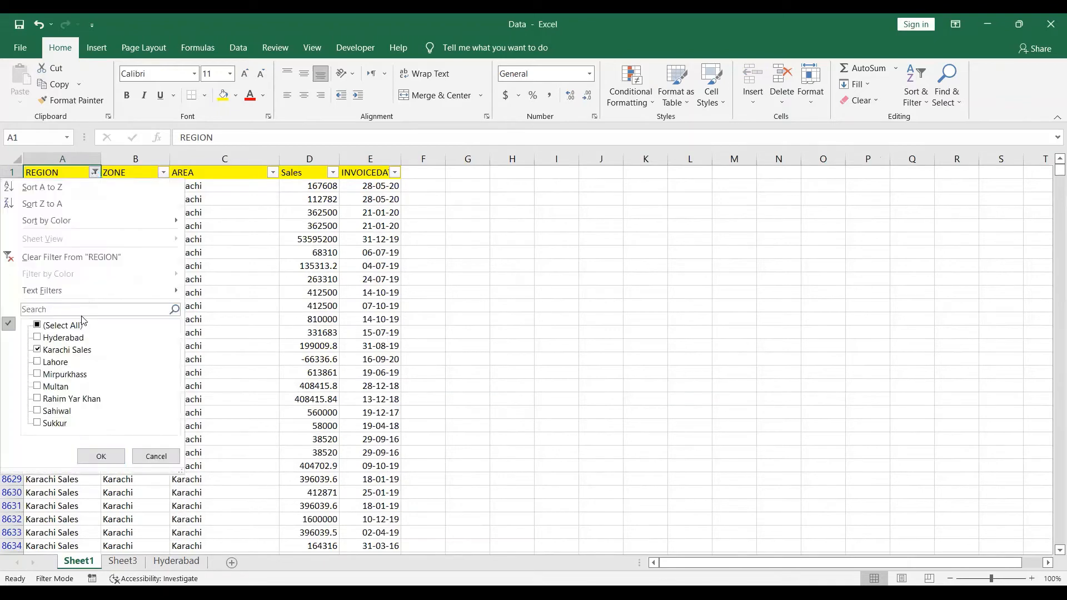
left_click(41, 327)
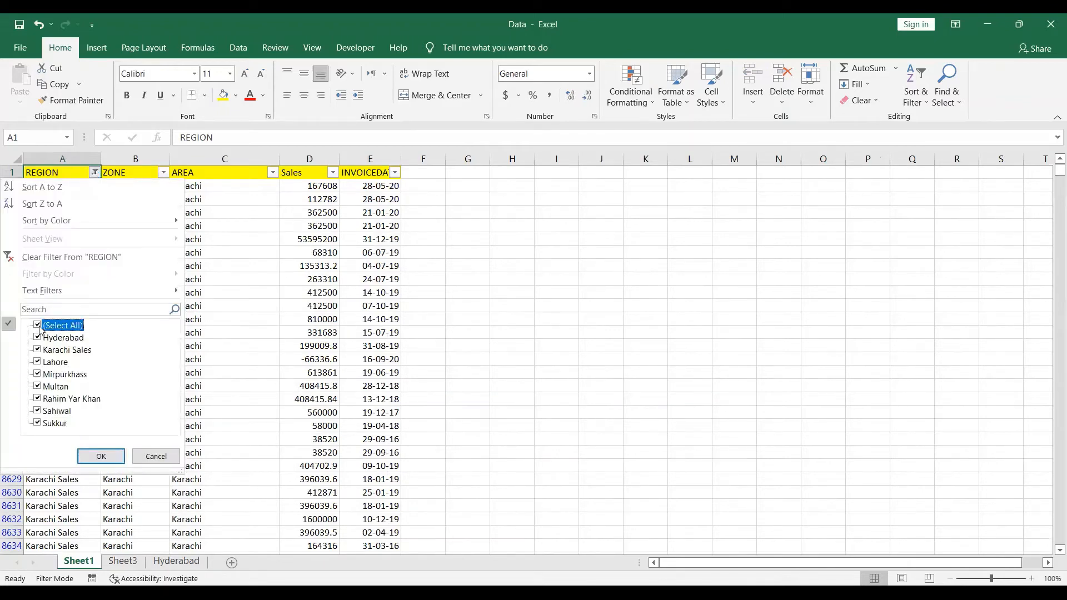
left_click(40, 327)
left_click(37, 362)
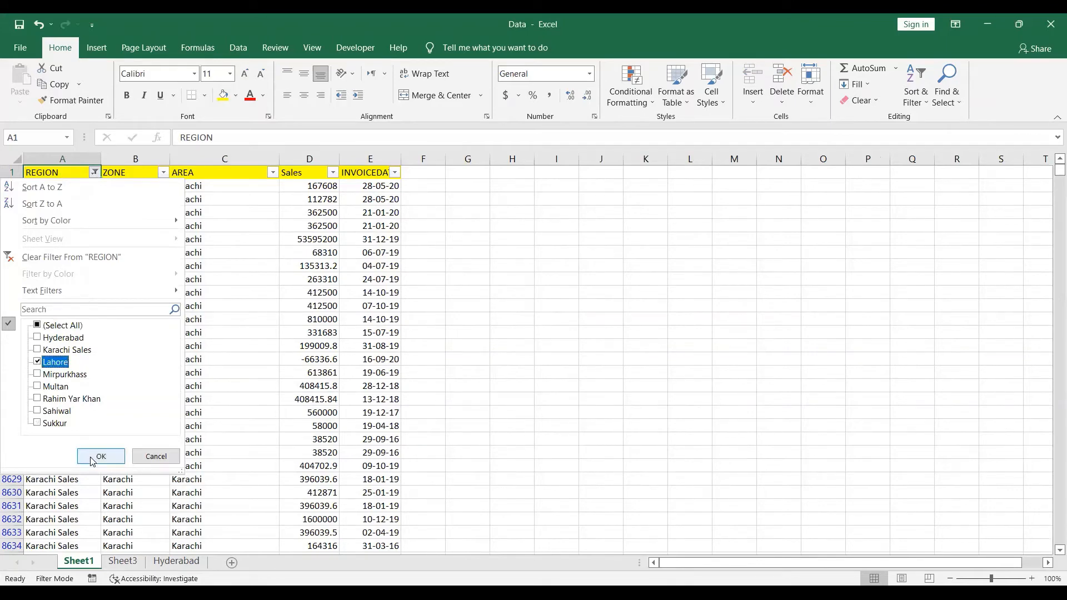
left_click(92, 454)
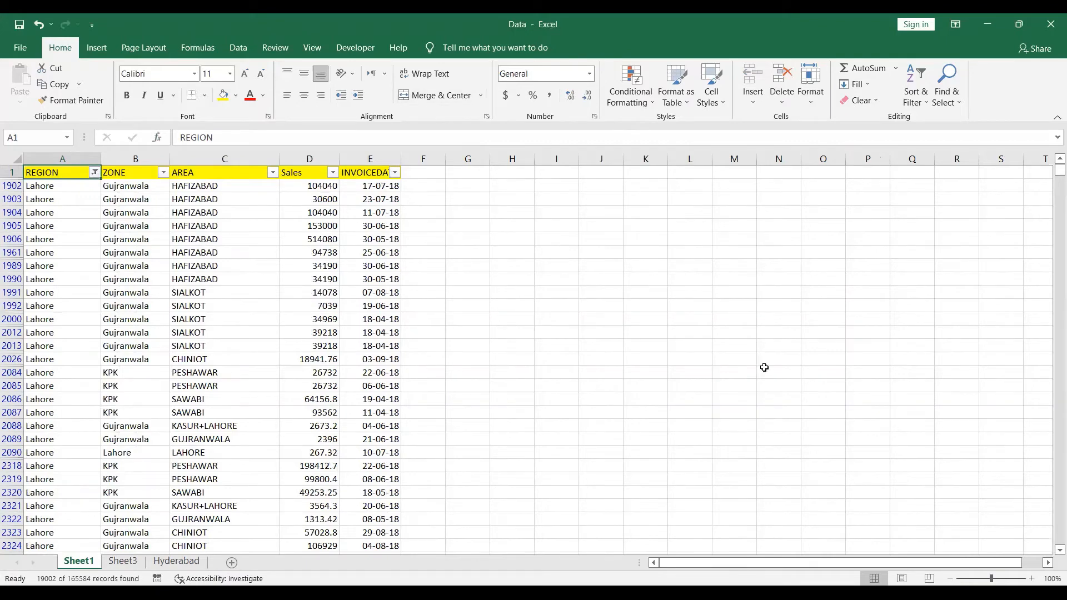
Copy the filtered Lahore data from REGION to INVOICEDATE, including the headers, into a new worksheet starting at A1.
key("ctrl+shift+Right")
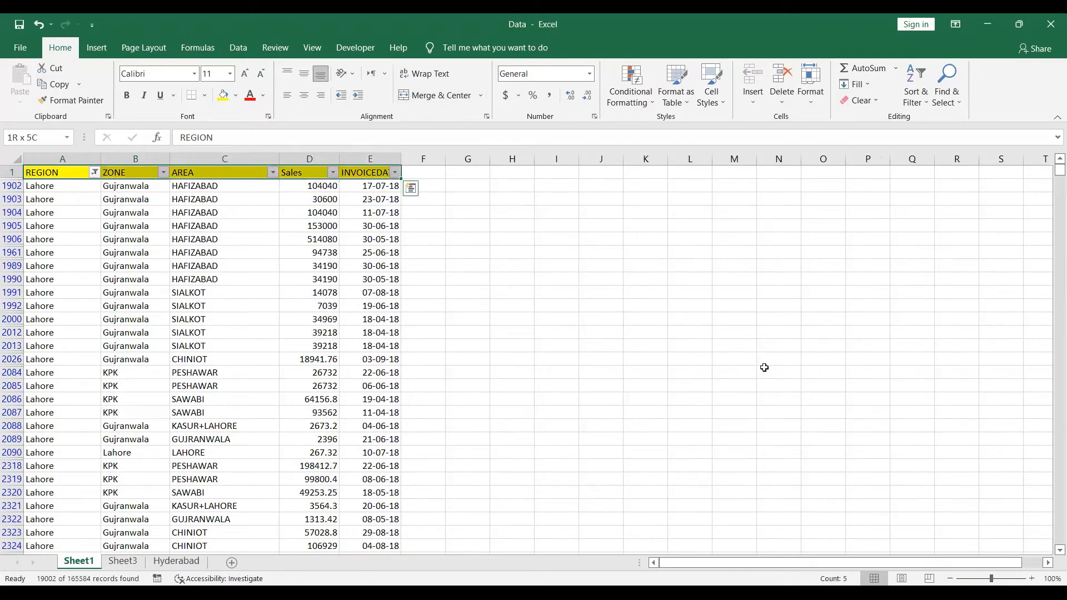
key("ctrl+shift+Down")
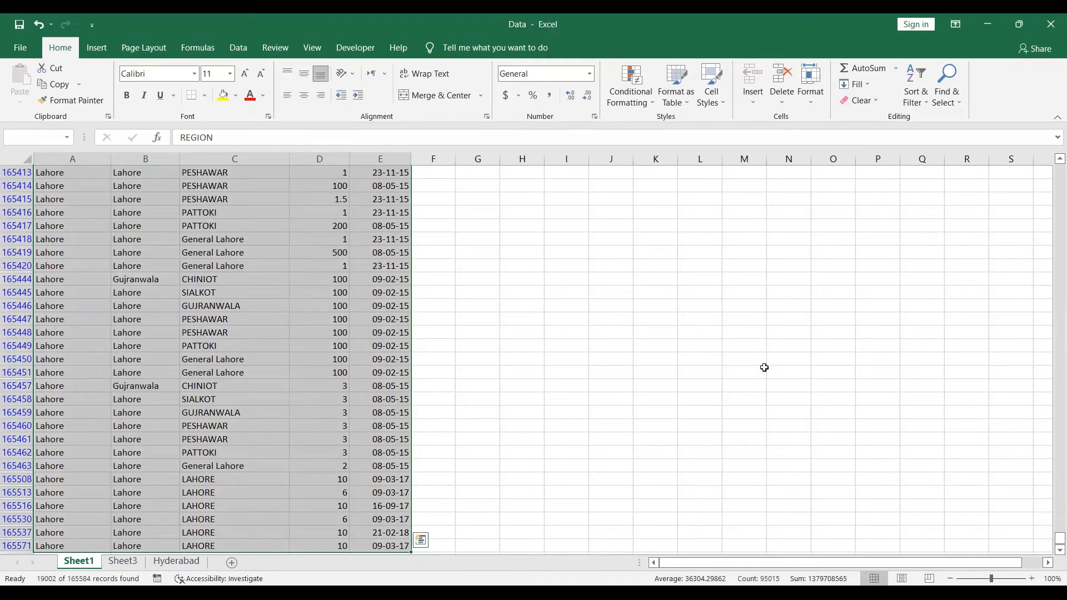
key("ctrl+c")
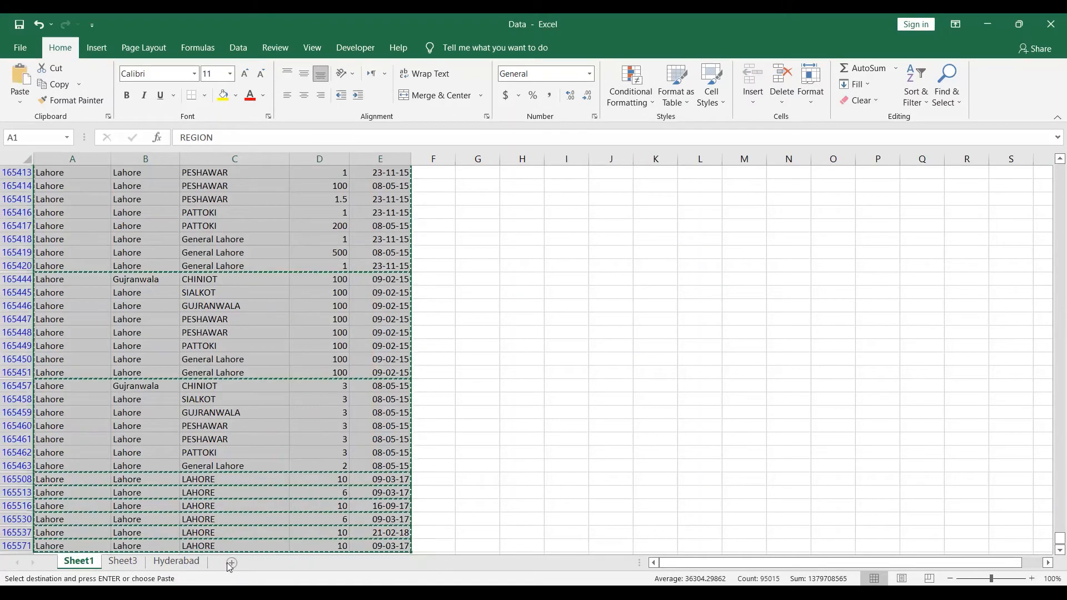
left_click(231, 563)
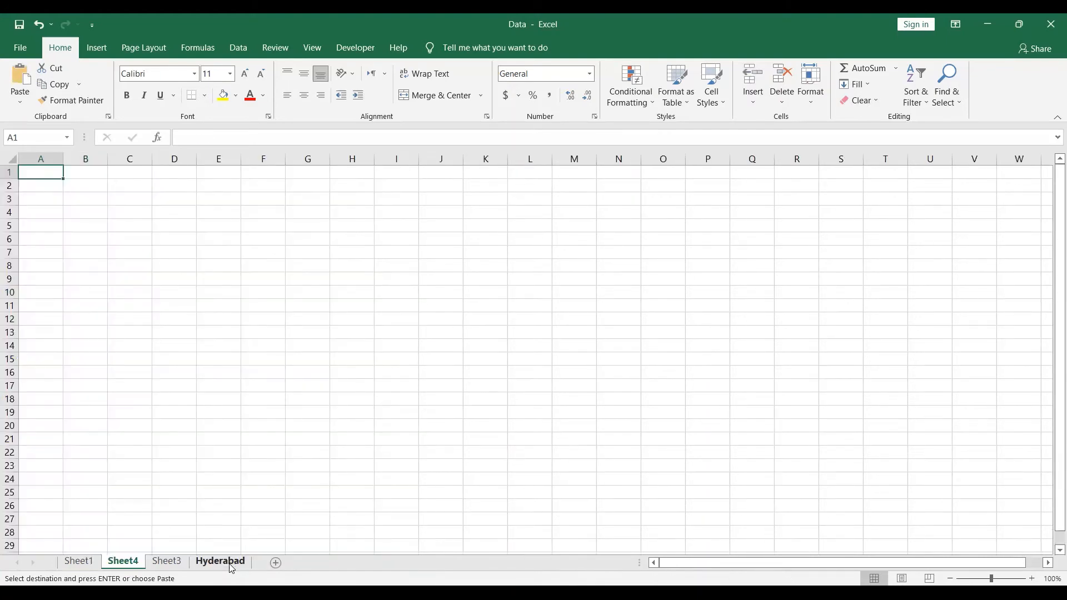
key("ctrl+v")
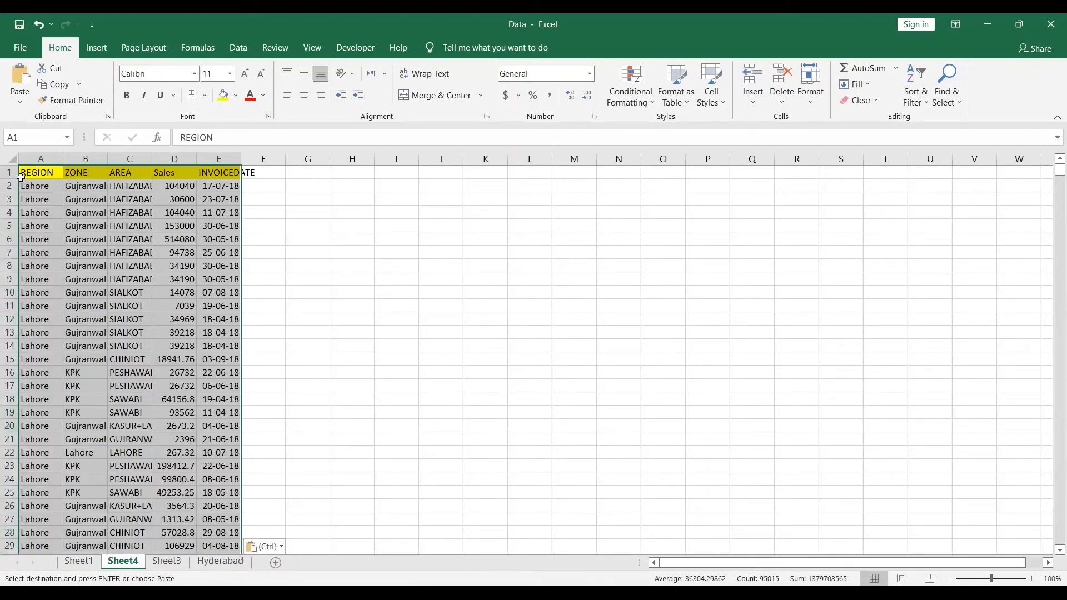
Add filters to header row 1 of the pasted Lahore data and check which regions the REGION filter lists.
left_click(9, 172)
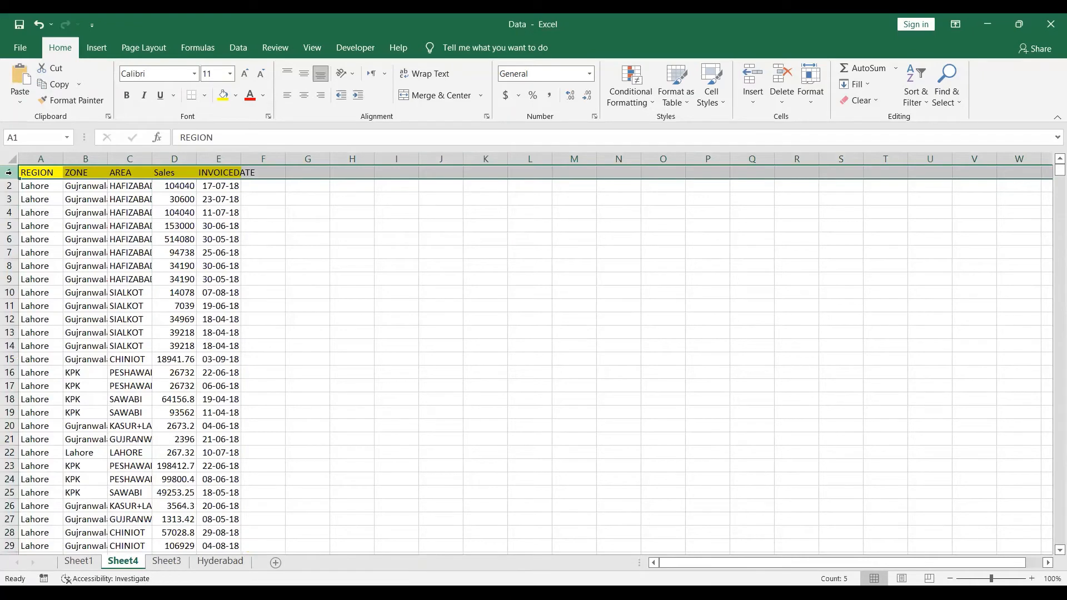
key("ctrl+shift+l")
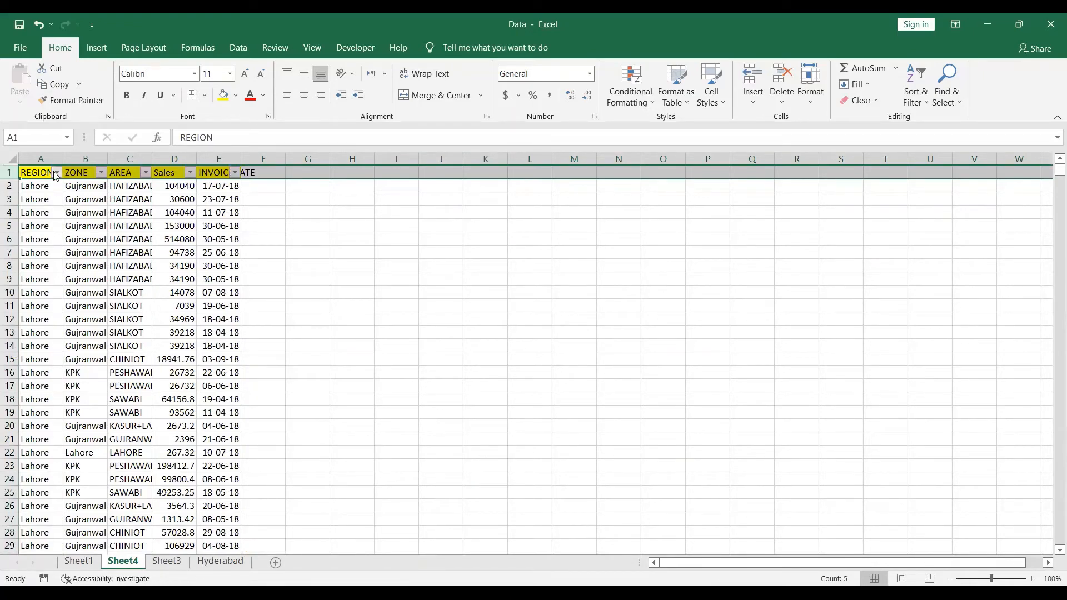
left_click(57, 173)
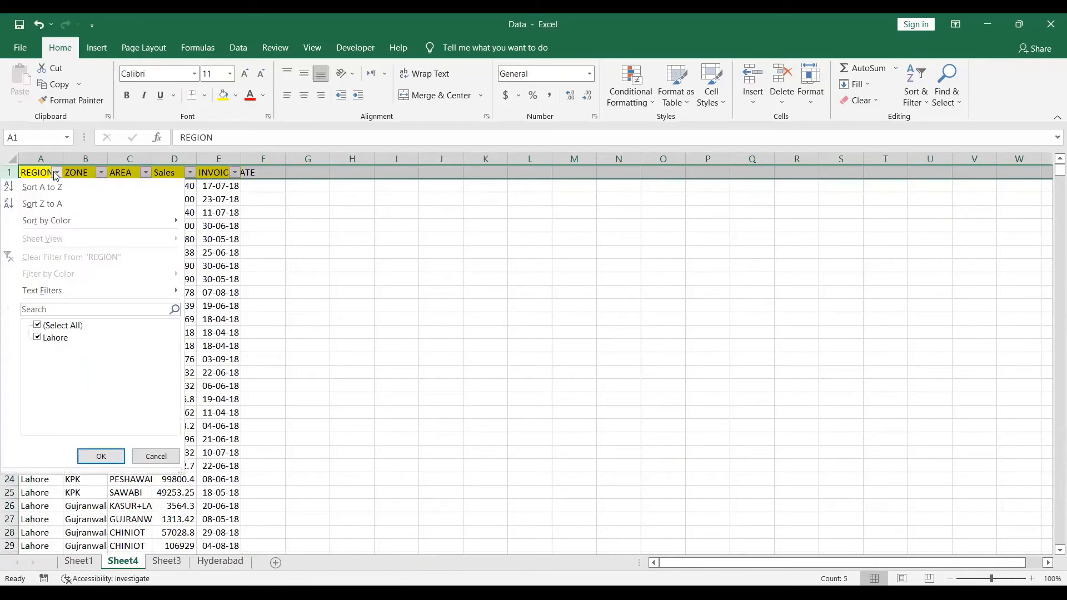
left_click(94, 457)
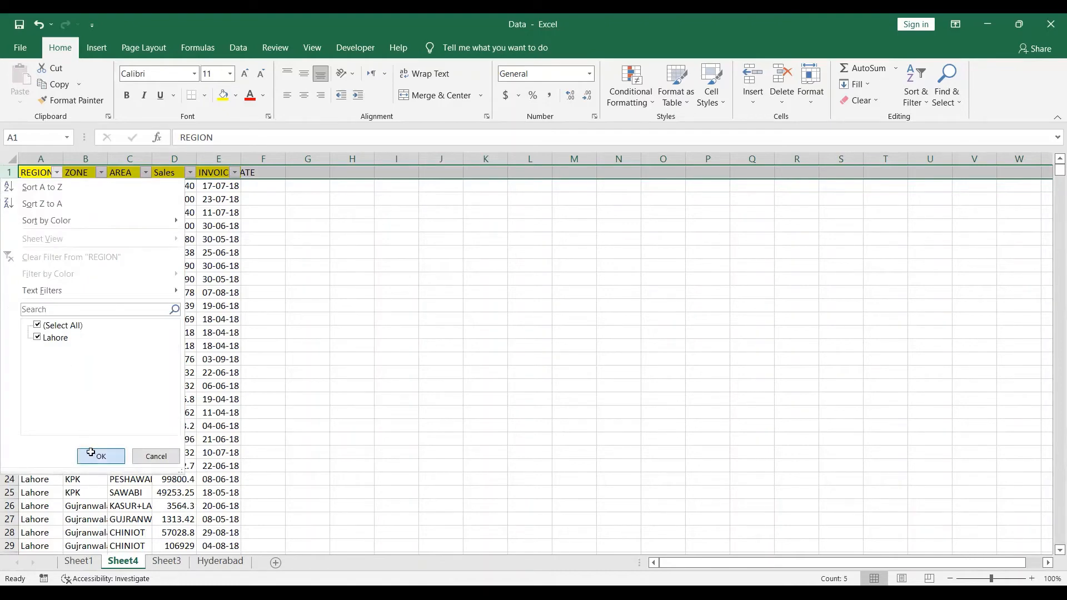
Insert another blank worksheet, look at the Karachi data on Sheet3, and return to the Lahore data on Sheet4.
left_click(275, 563)
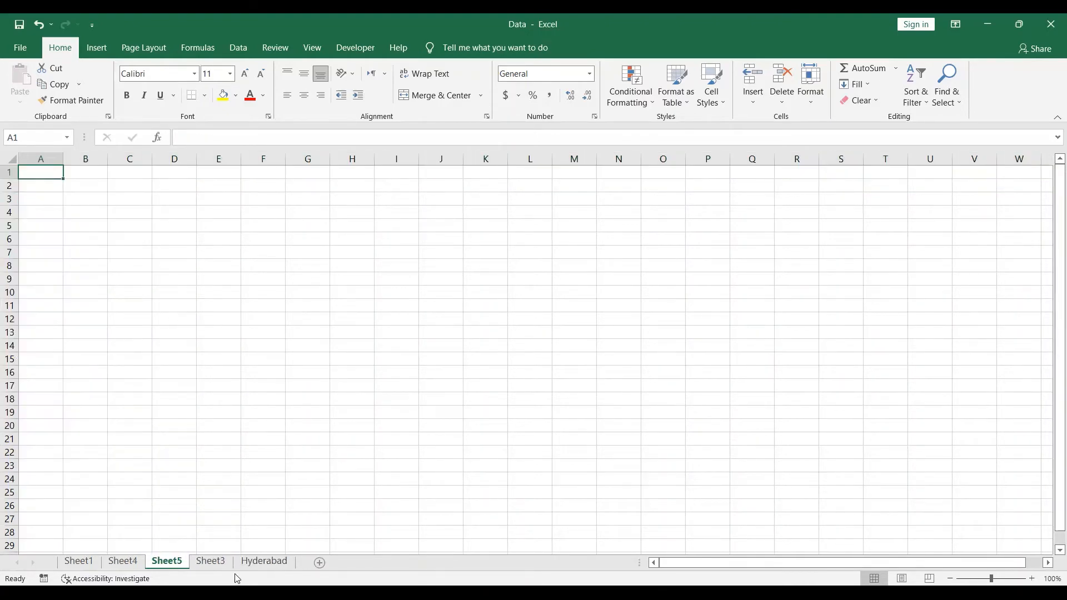
left_click(219, 572)
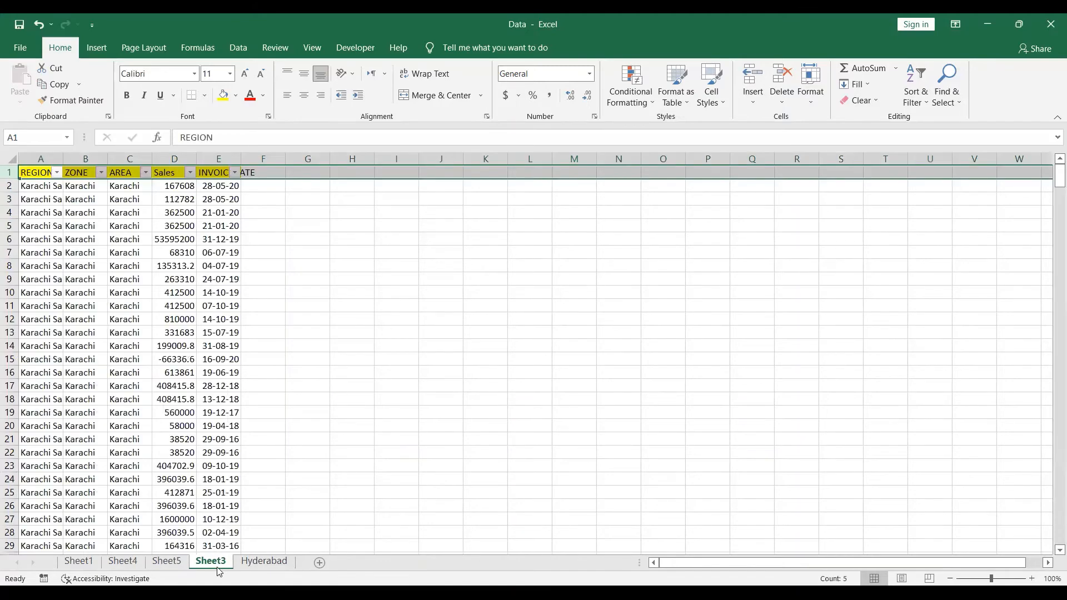
left_click(124, 563)
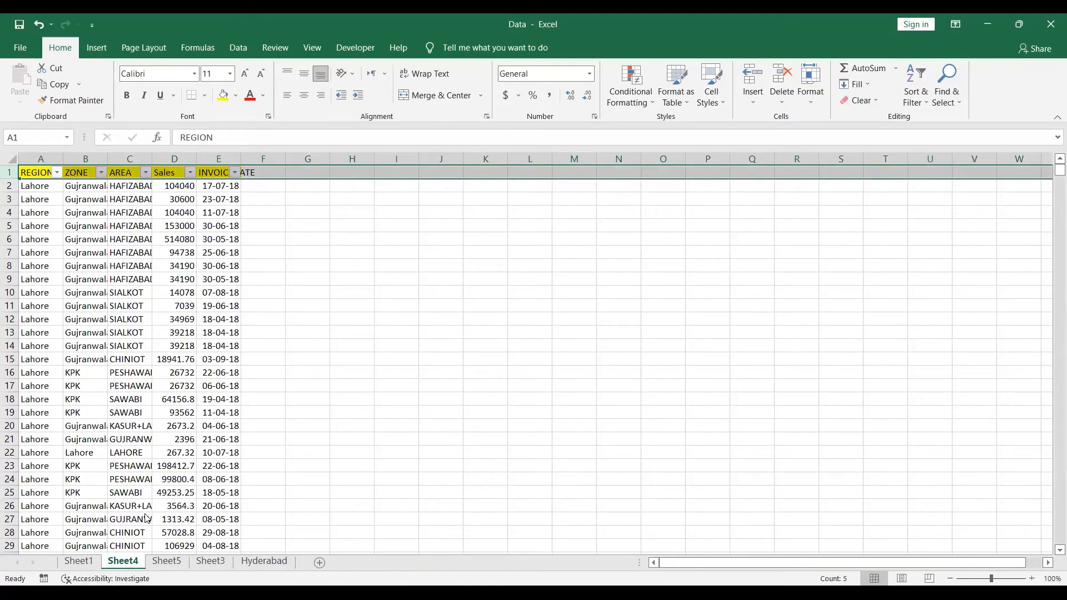
Rename Sheet4, which holds the Lahore data, as Lahore.
right_click(134, 567)
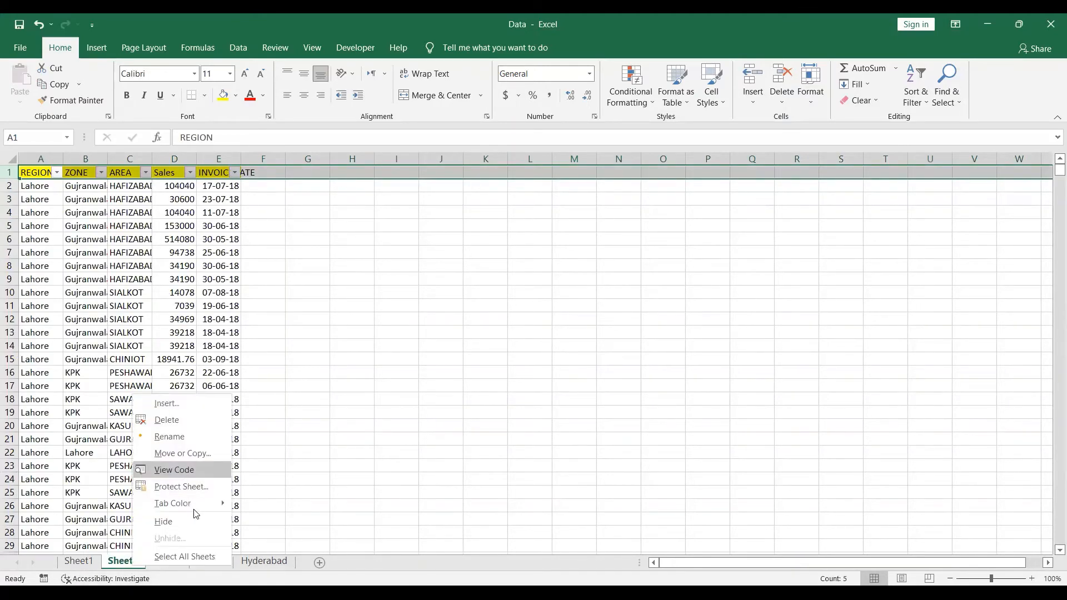
double_click(127, 563)
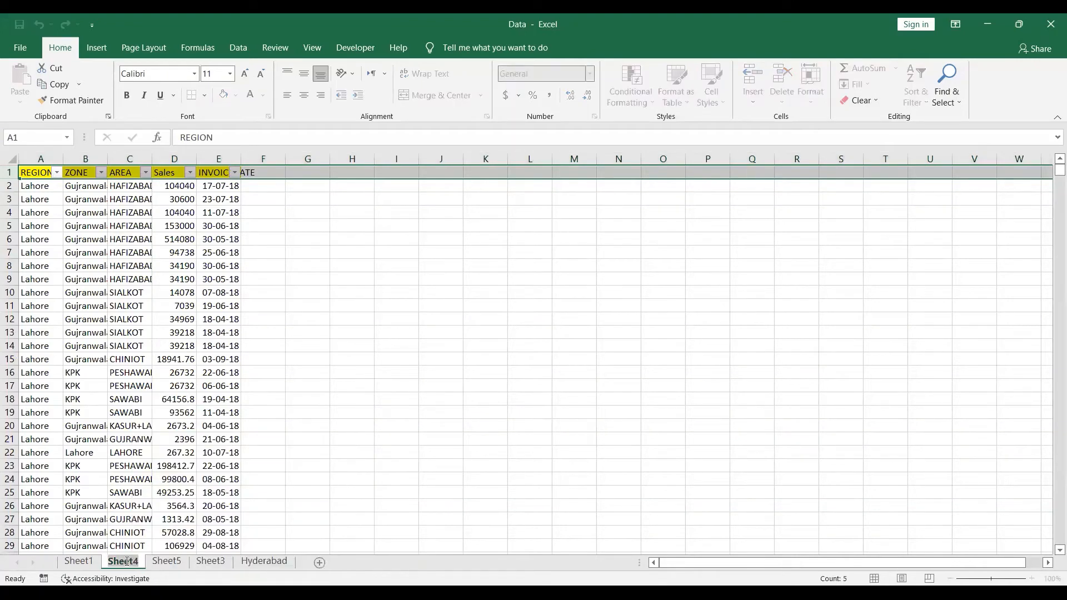
key("BackSpace")
type("Lahore")
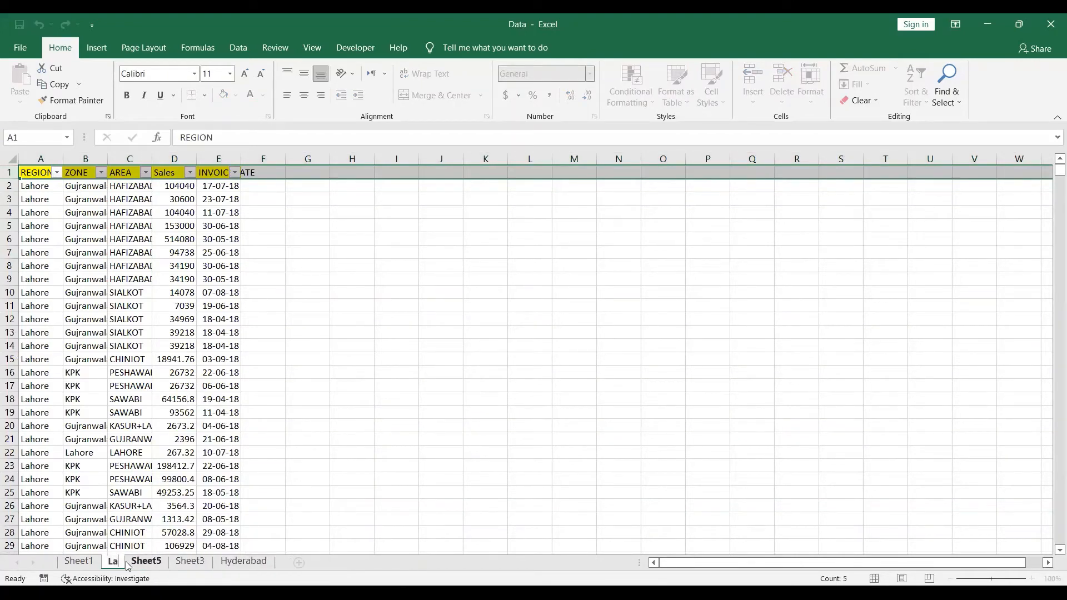
left_click(352, 464)
Rename Sheet3, which holds the Karachi Sales data, as karachi.
left_click(175, 566)
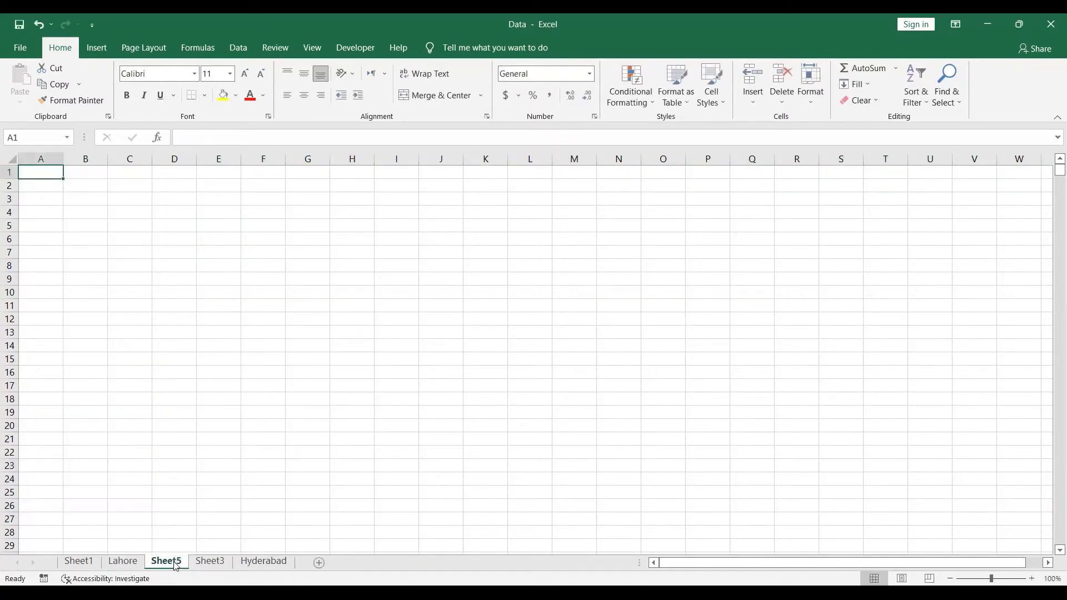
left_click(203, 565)
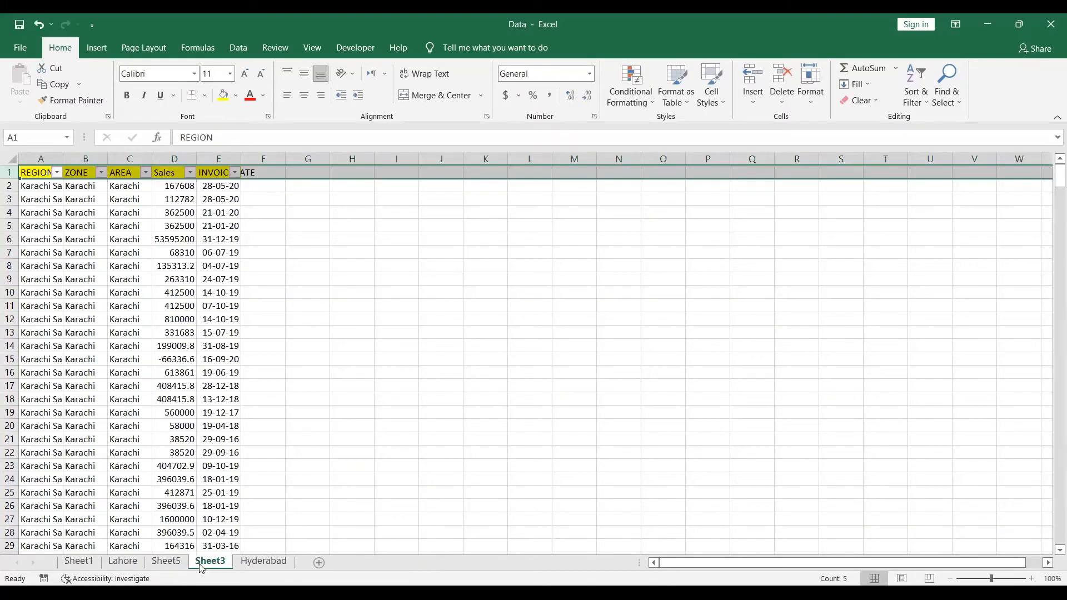
double_click(210, 562)
type("Karachi")
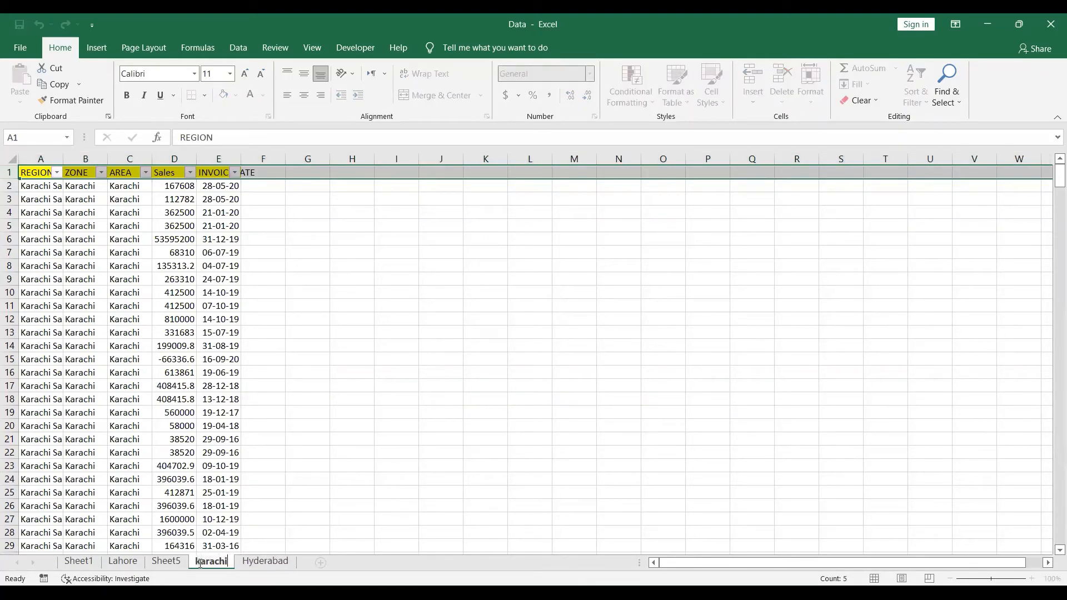
left_click(498, 359)
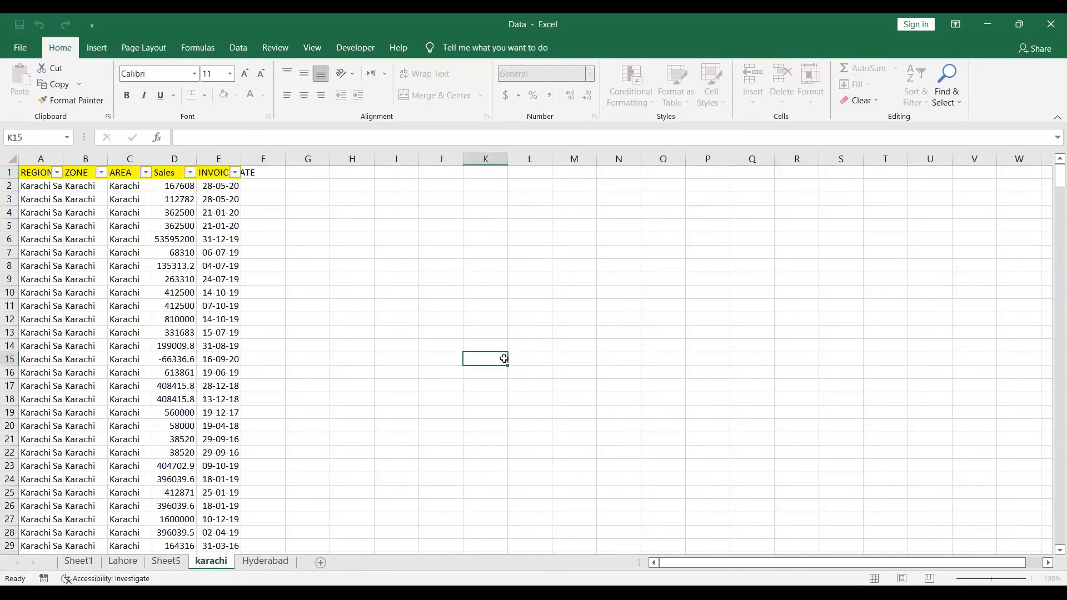
Delete the blank Sheet5 and return to the AREA header in C1 on Sheet1.
left_click(78, 562)
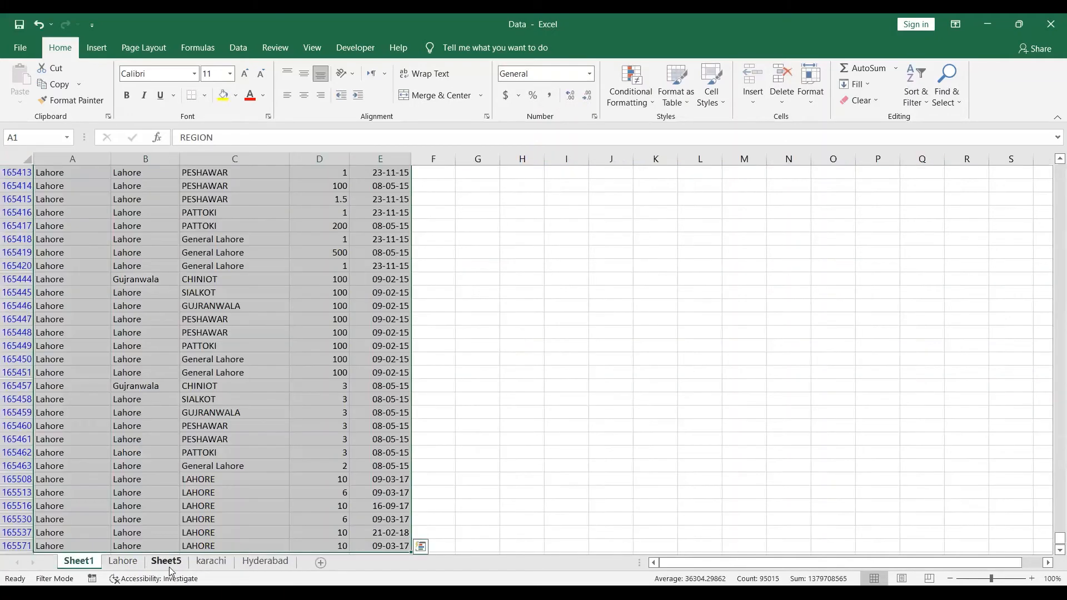
right_click(169, 566)
left_click(214, 423)
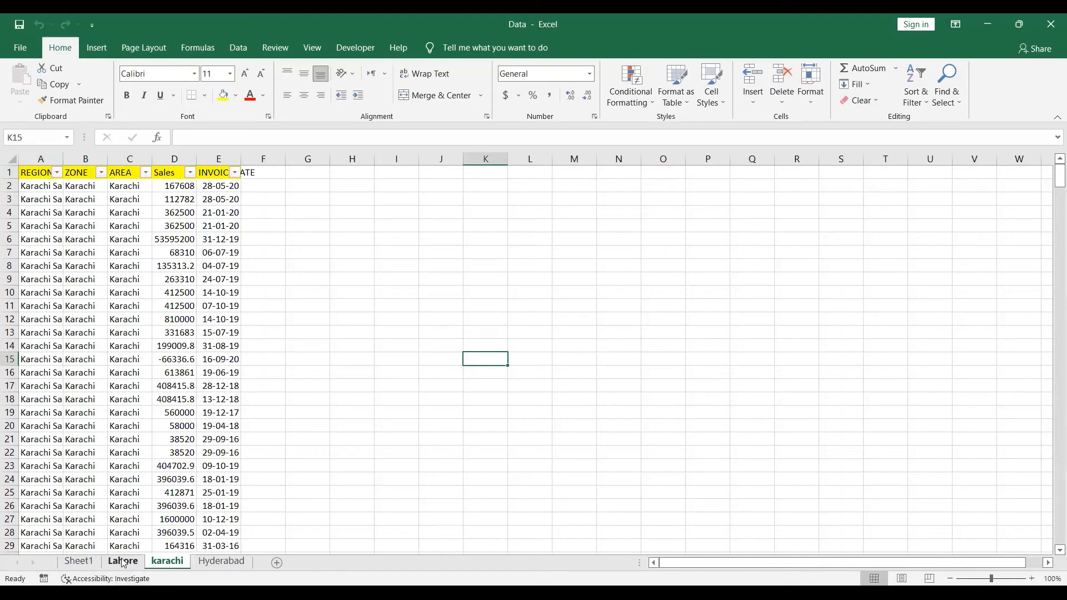
left_click(80, 564)
left_click(206, 413)
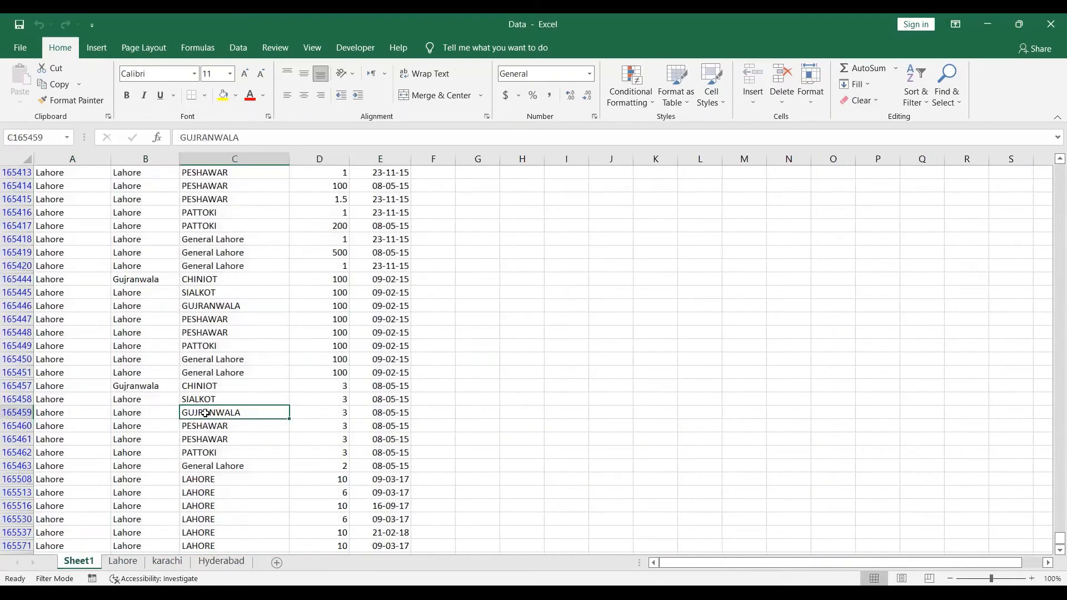
key("ctrl+Up")
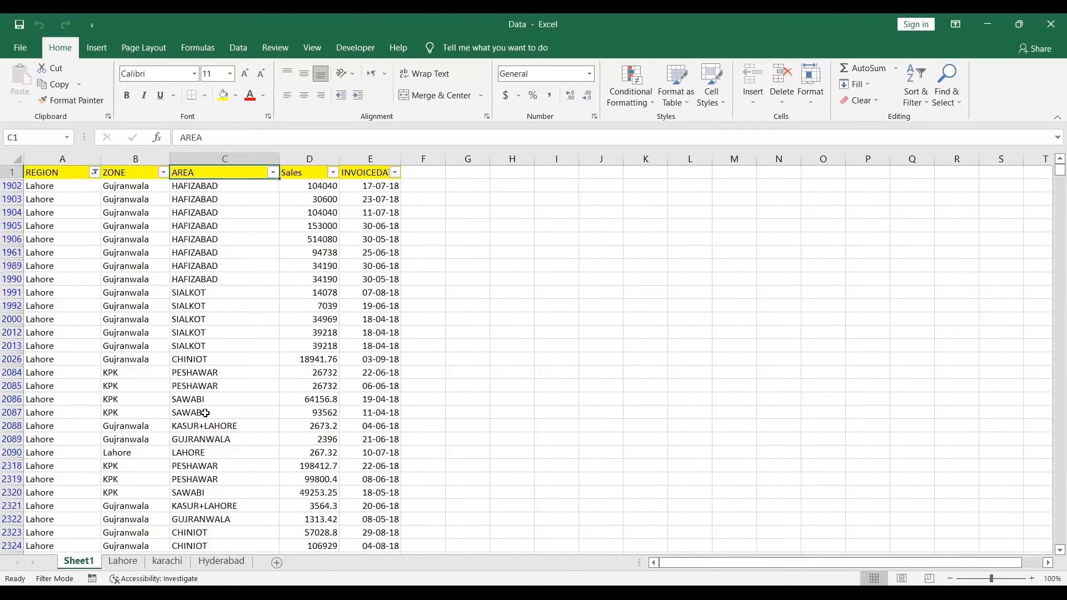
Select the Sales header in D1 on Sheet1 and remove the filters from the header row.
key("Right")
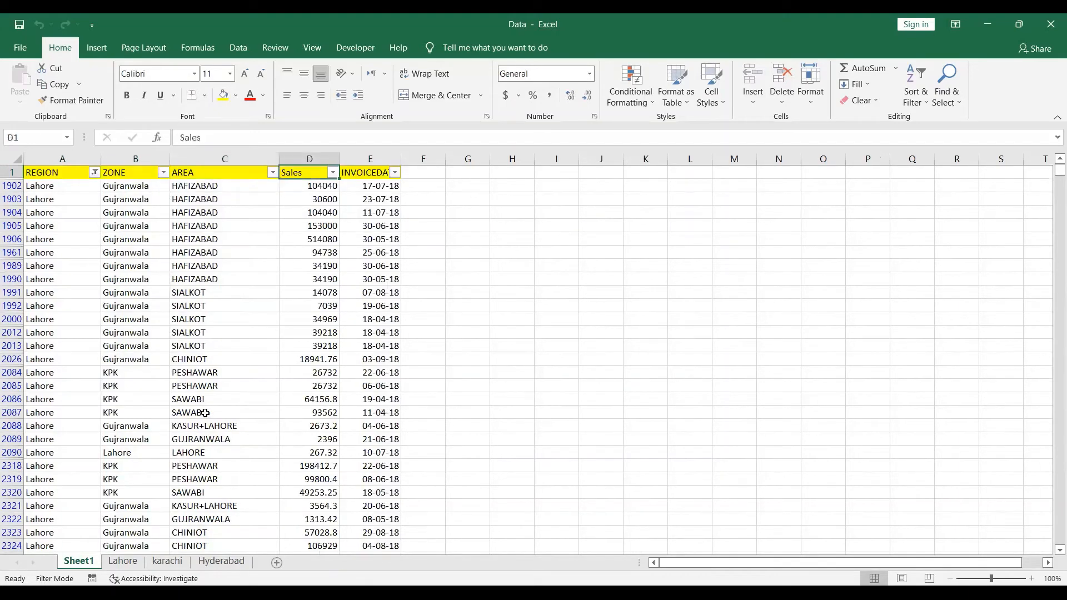
left_click(300, 187)
key("Up")
key("ctrl+shift+l")
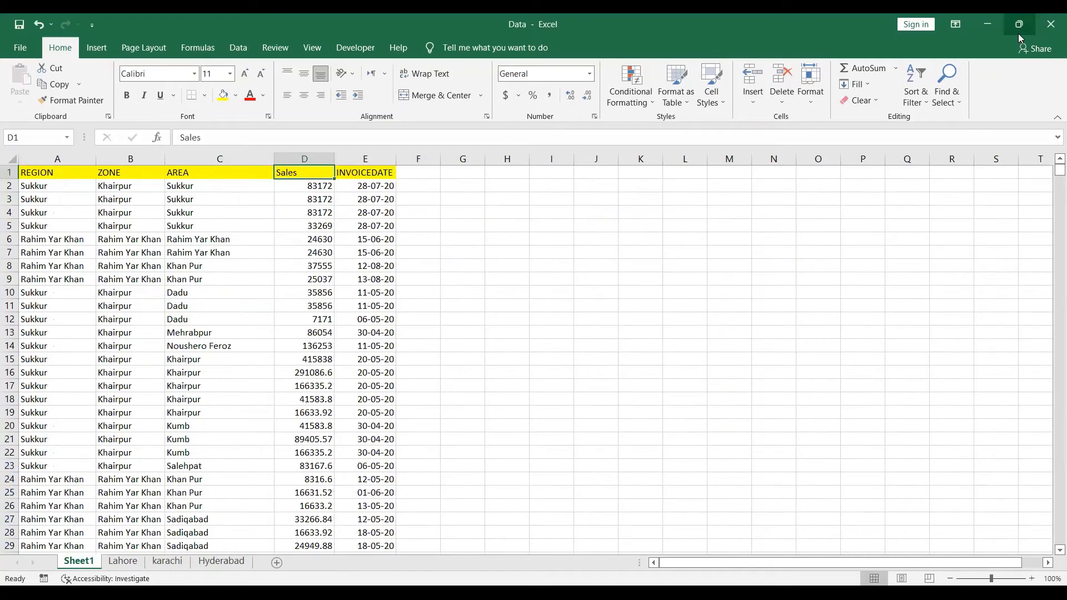
Turn the header row filters on and off again, ending with the filters off.
key("ctrl+shift+l")
key("ctrl+shift+l")
left_click(1018, 25)
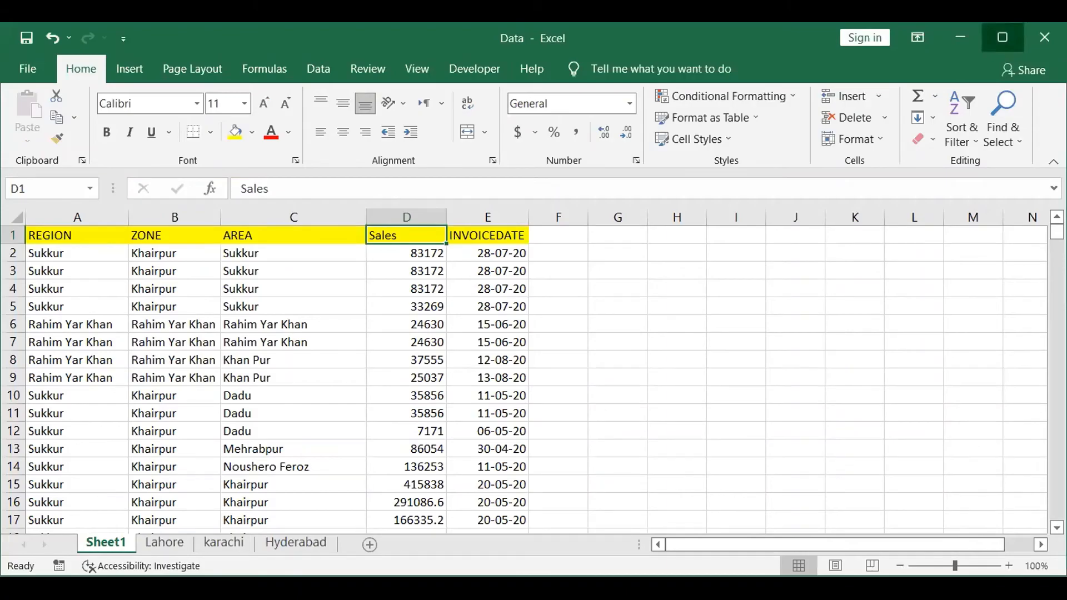
left_click(1002, 37)
left_click(914, 86)
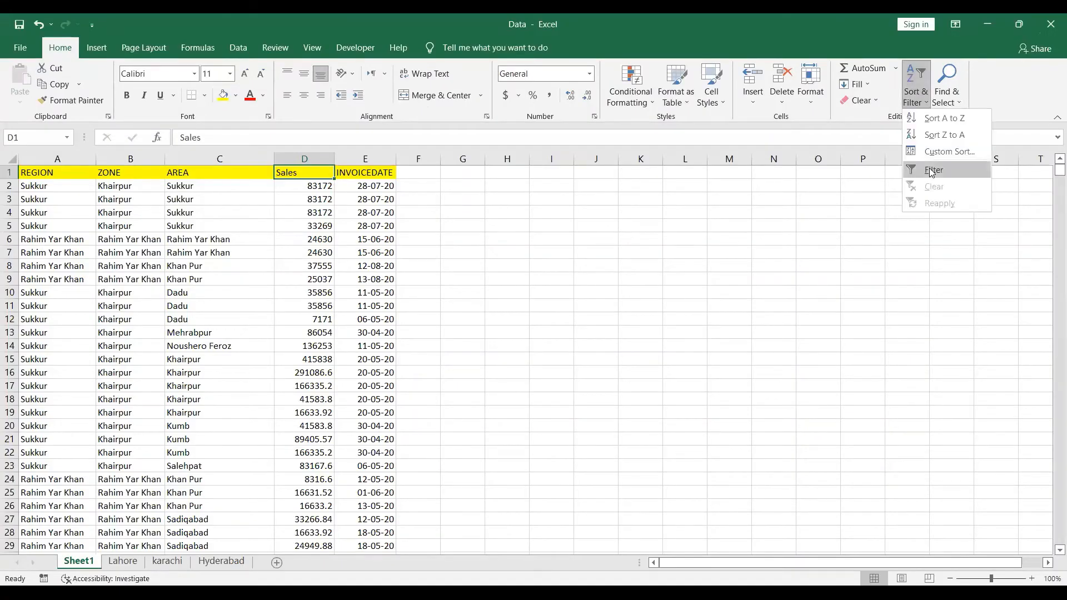
left_click(931, 171)
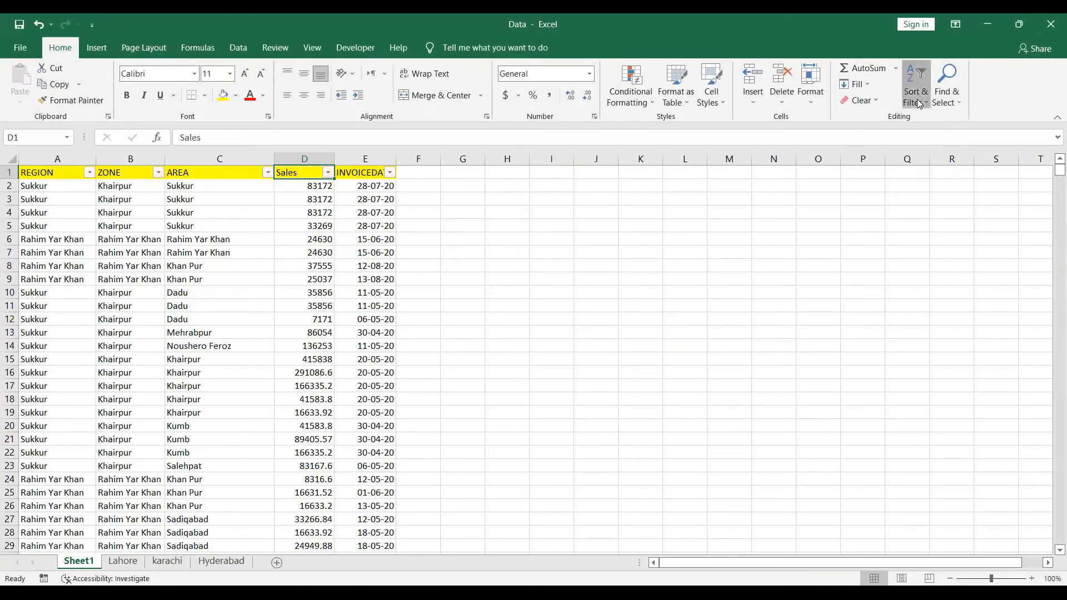
left_click(917, 100)
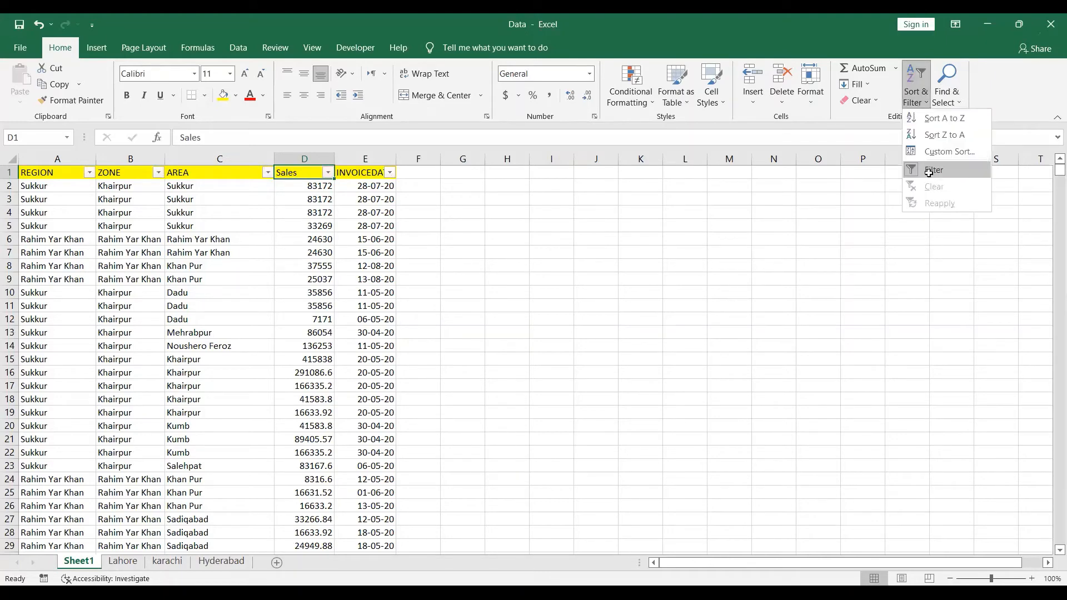
left_click(928, 170)
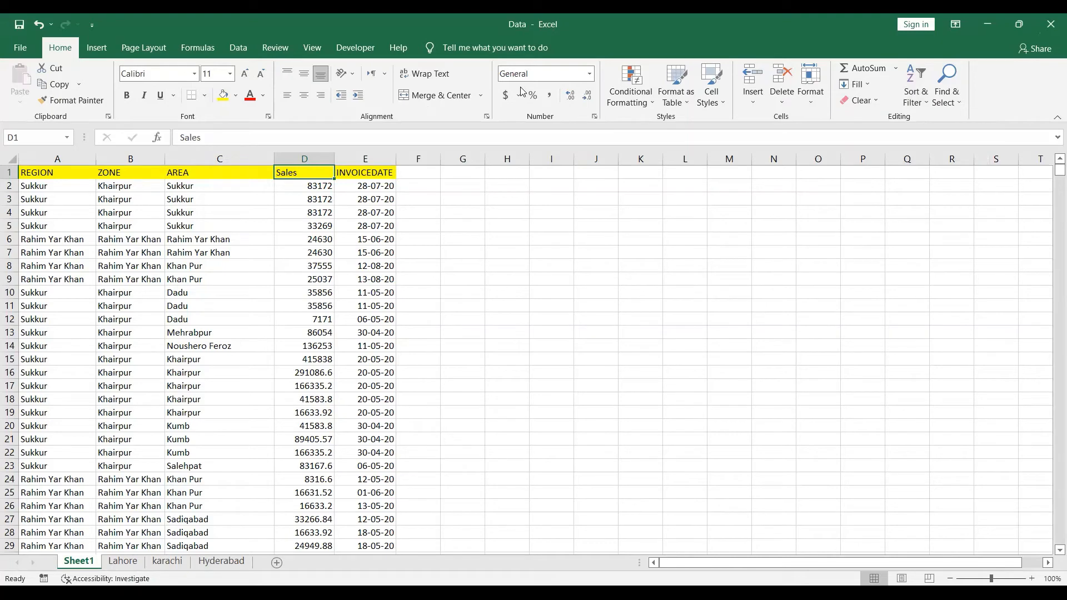
Sort the Sales values from D2 down smallest to largest, expanding the selection to the neighbouring columns.
key("Down")
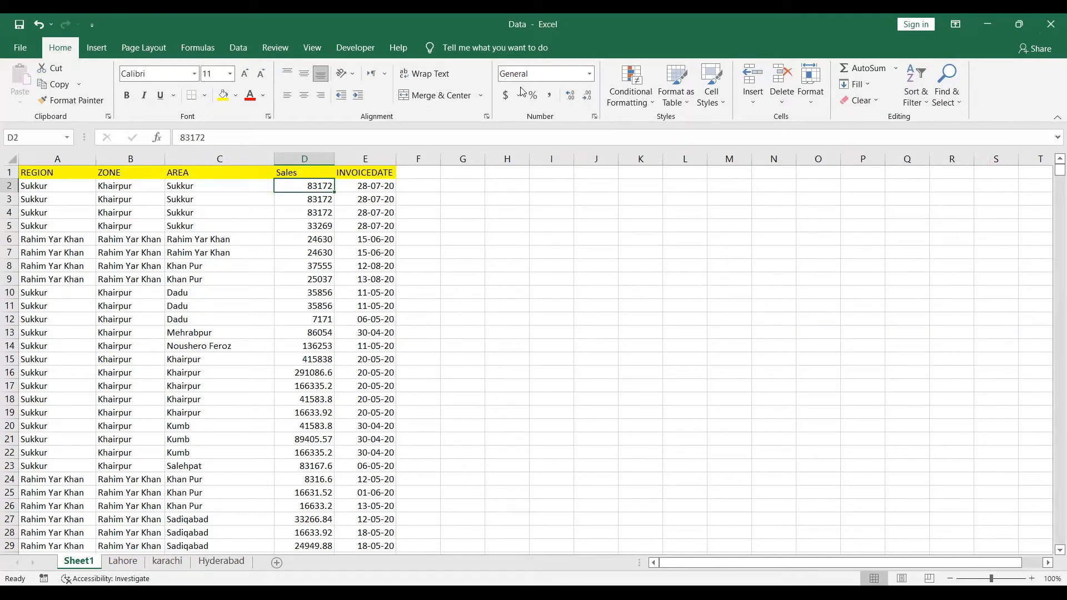
key("ctrl+shift+Down")
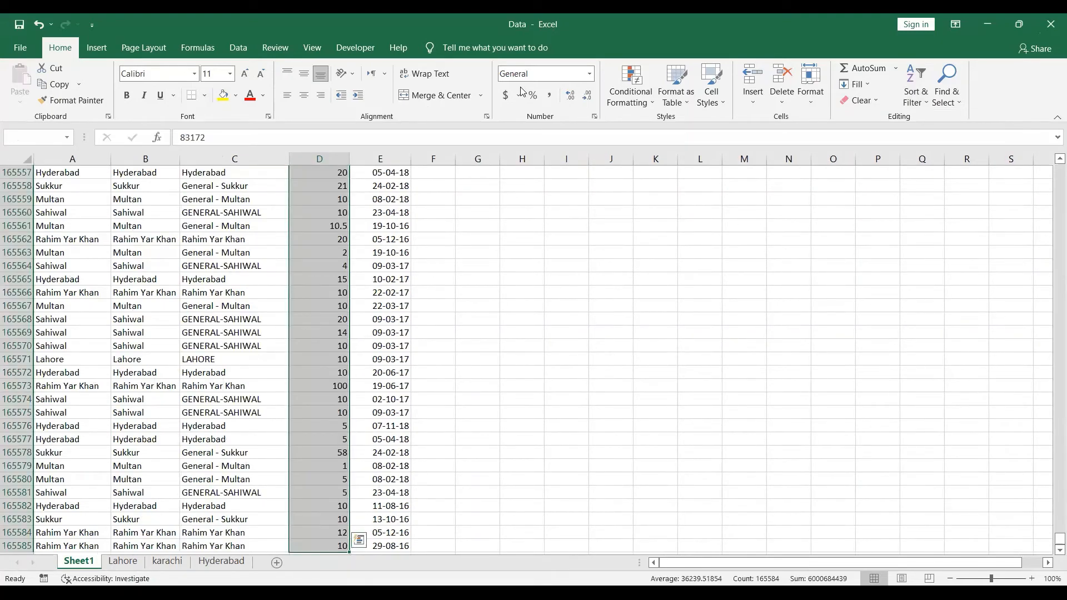
left_click(252, 45)
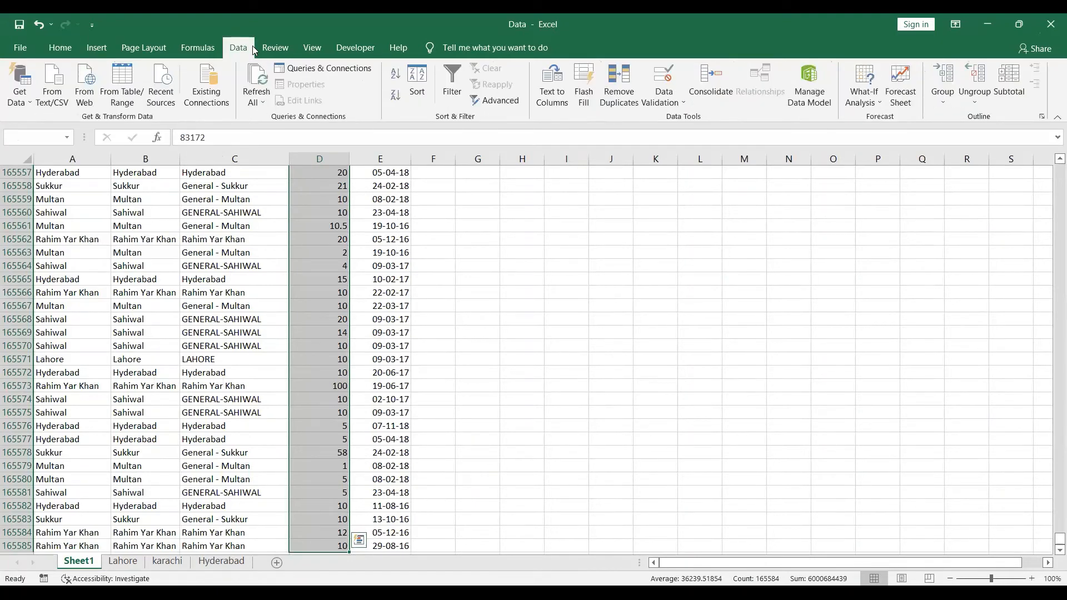
left_click(396, 75)
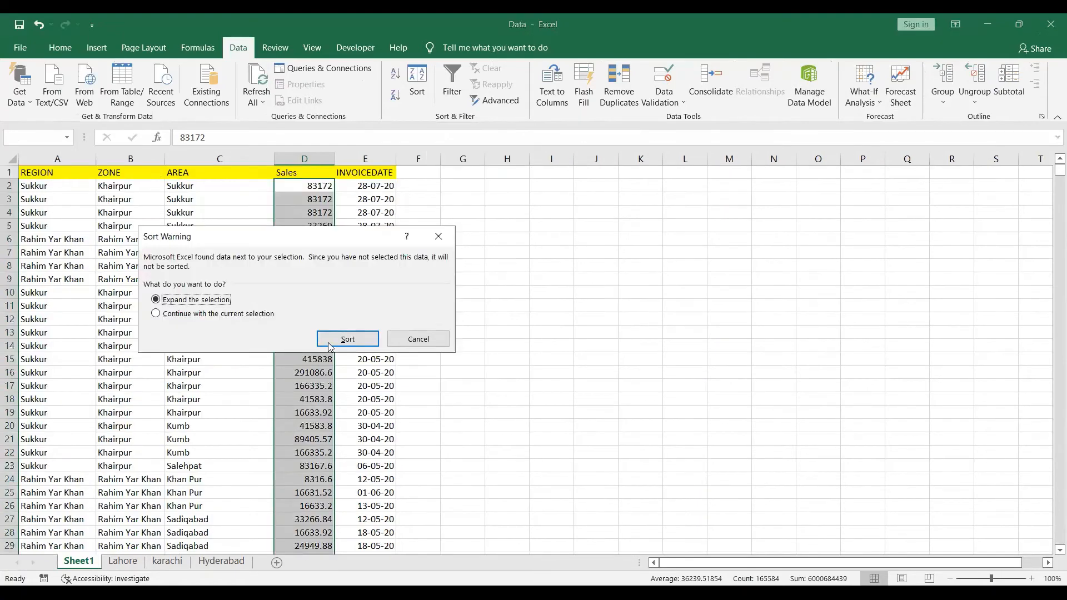
left_click(332, 342)
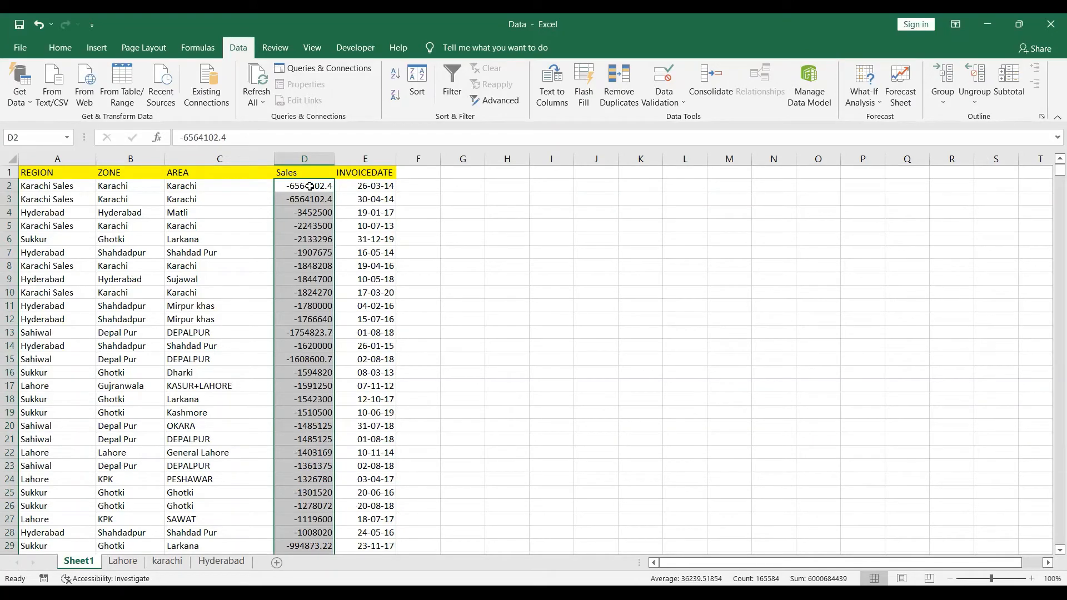
Sort the Sales column from largest to smallest with the selection expanded, and undo both Sales sorts.
left_click(398, 98)
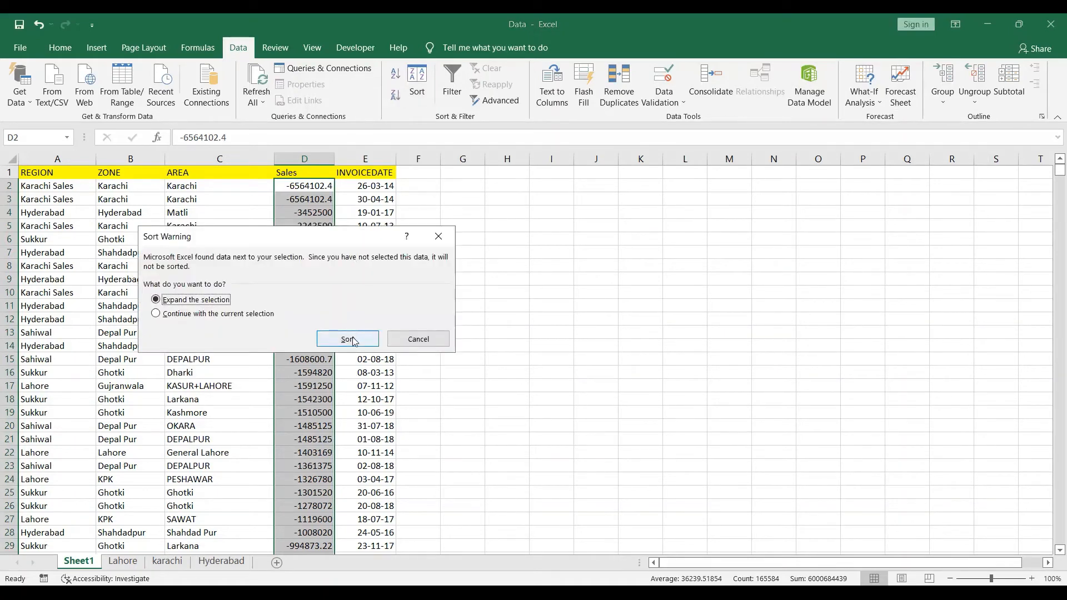
left_click(350, 337)
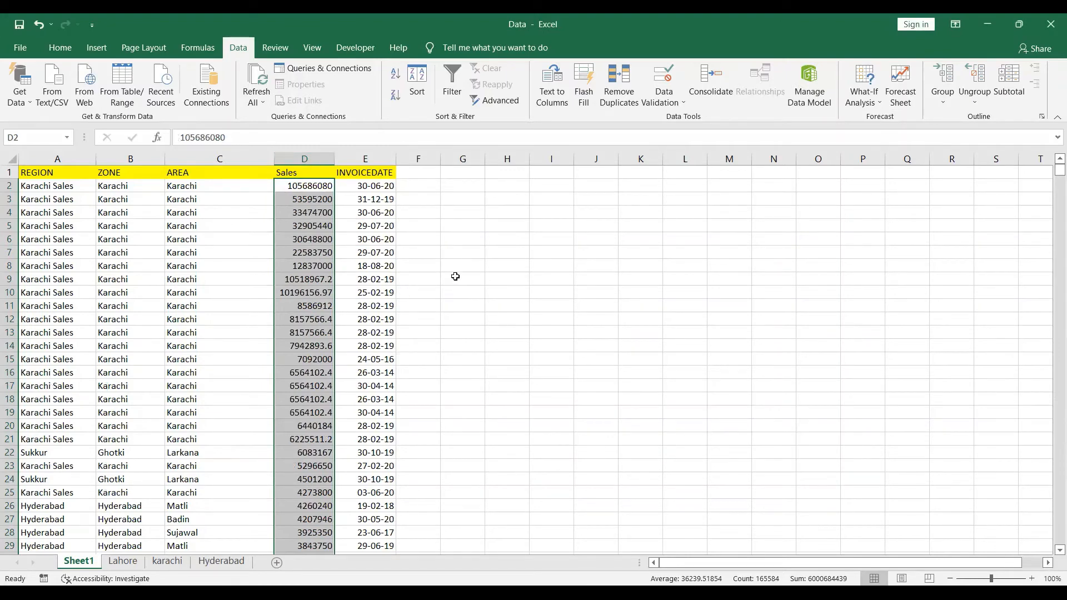
key("ctrl+z")
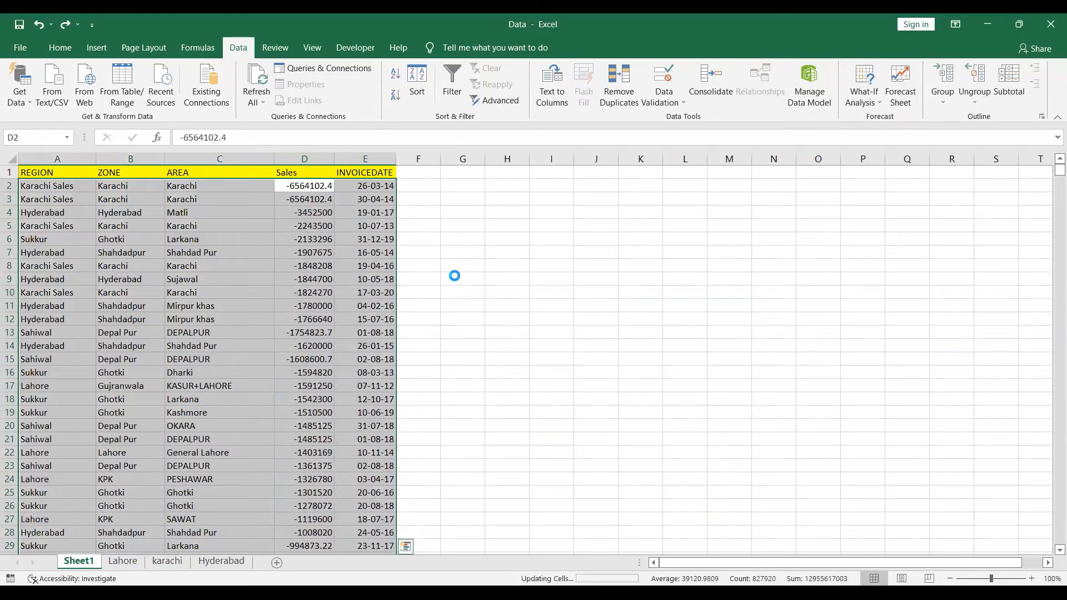
Turn on filters for header row 1 and look through the values in the Sales filter without applying one.
left_click(9, 171)
key("ctrl+shift+l")
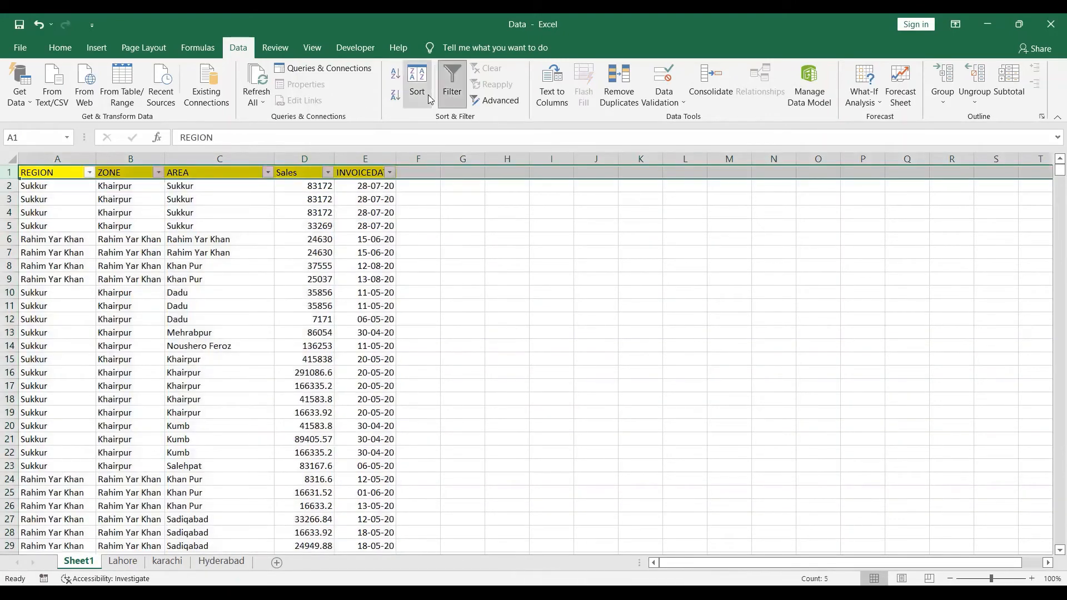
left_click(328, 173)
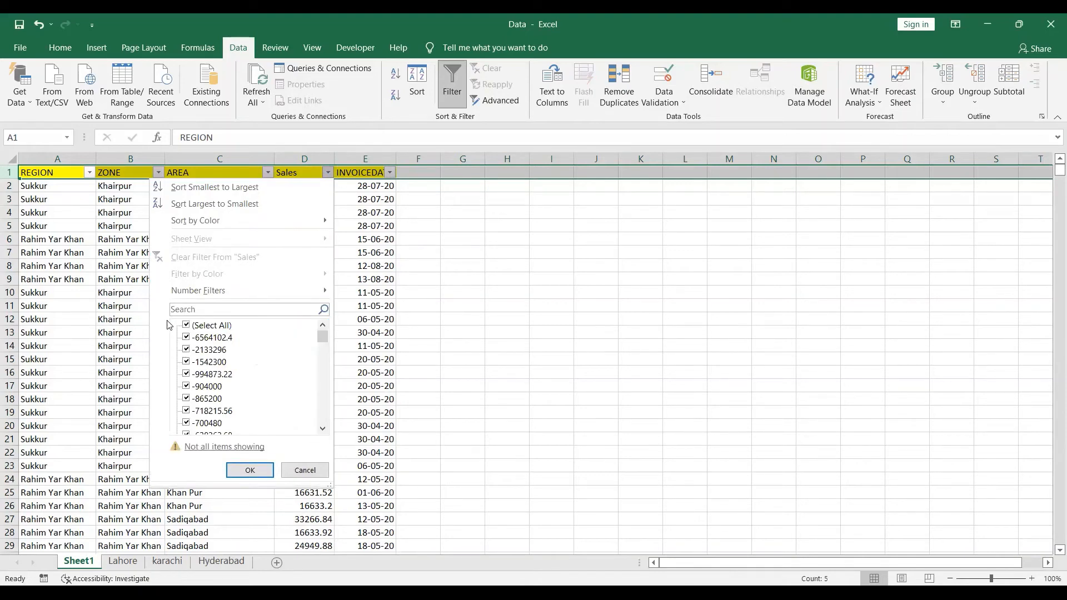
left_click(187, 327)
left_click(189, 327)
scroll(325, 333, "down", 8)
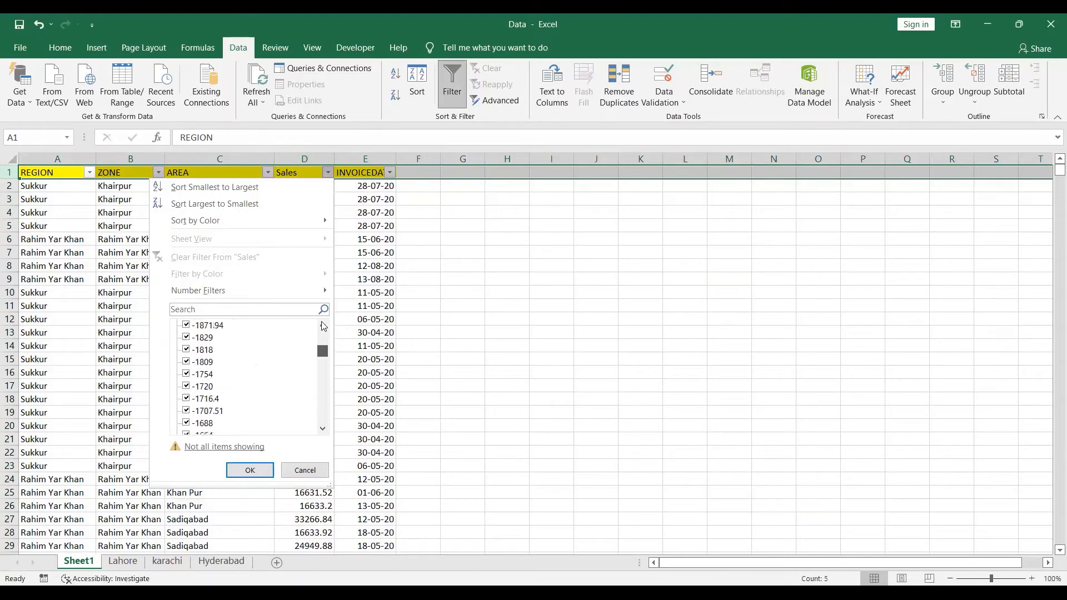
scroll(324, 326, "up", 8)
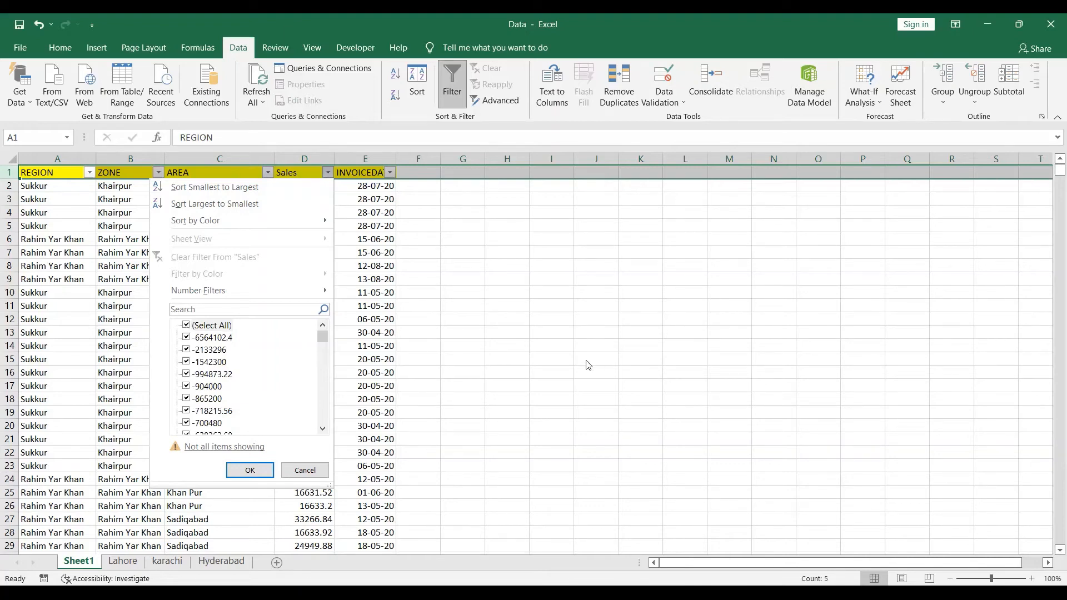
left_click(300, 470)
double_click(301, 469)
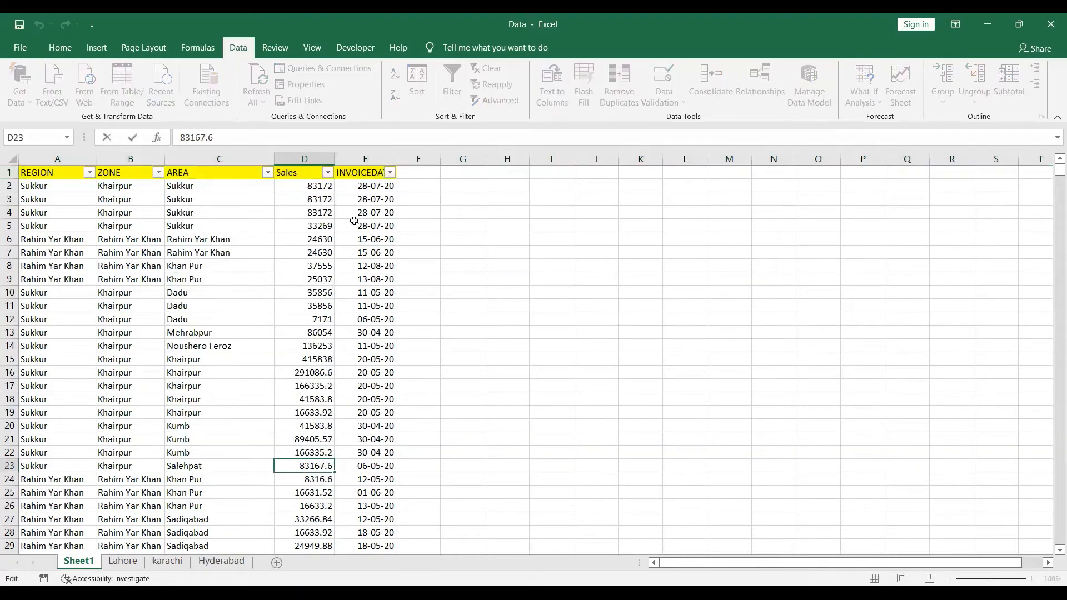
Filter the Sales column to show only -1542300 and select the AREA cell of the filtered record.
left_click(328, 171)
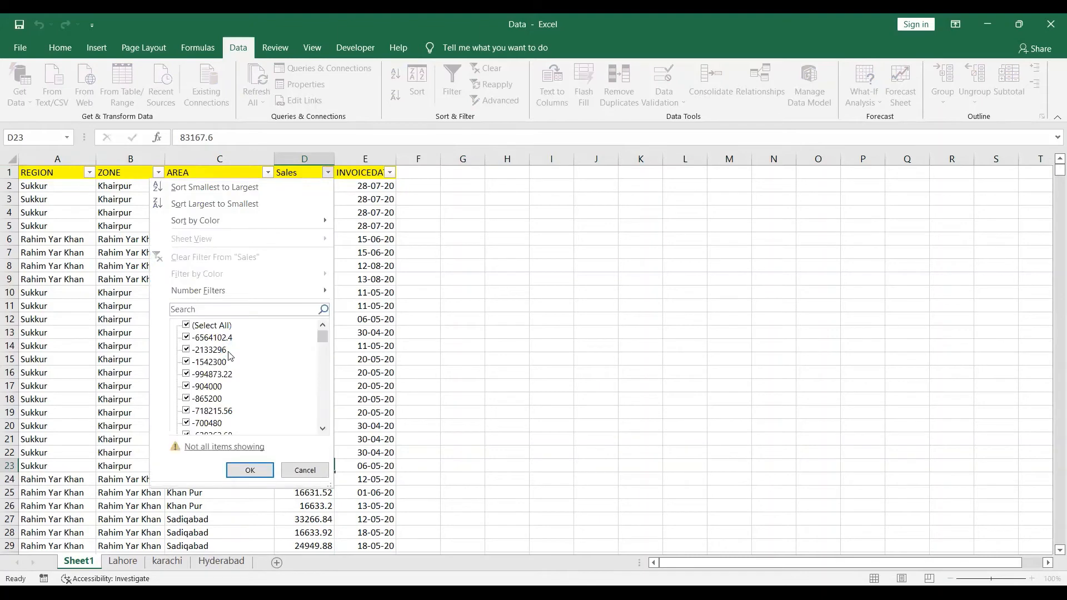
left_click(186, 327)
left_click(187, 363)
left_click(249, 470)
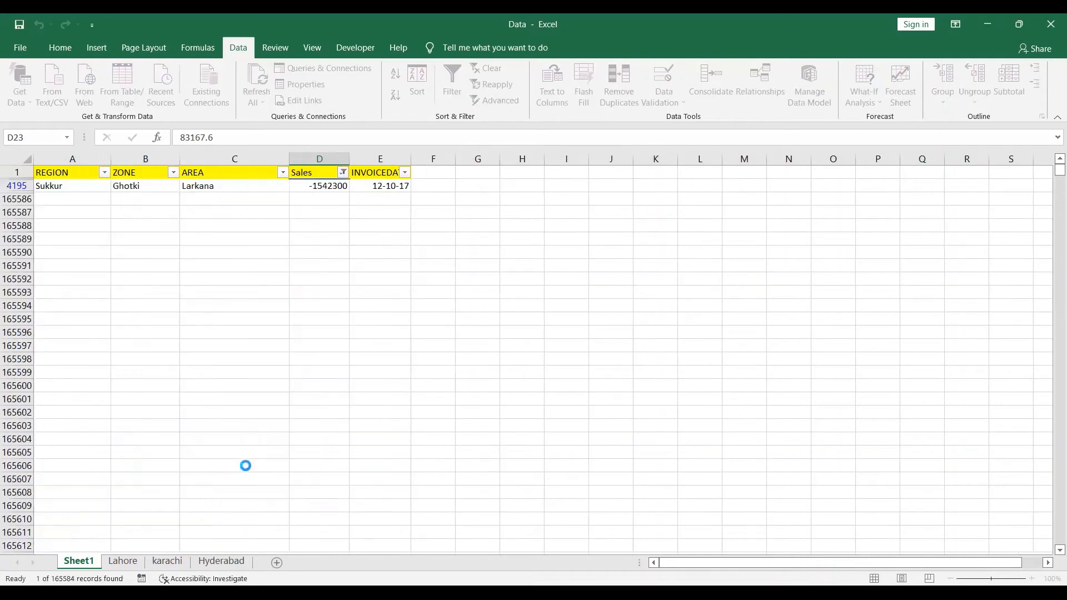
left_click(319, 188)
left_click(215, 185)
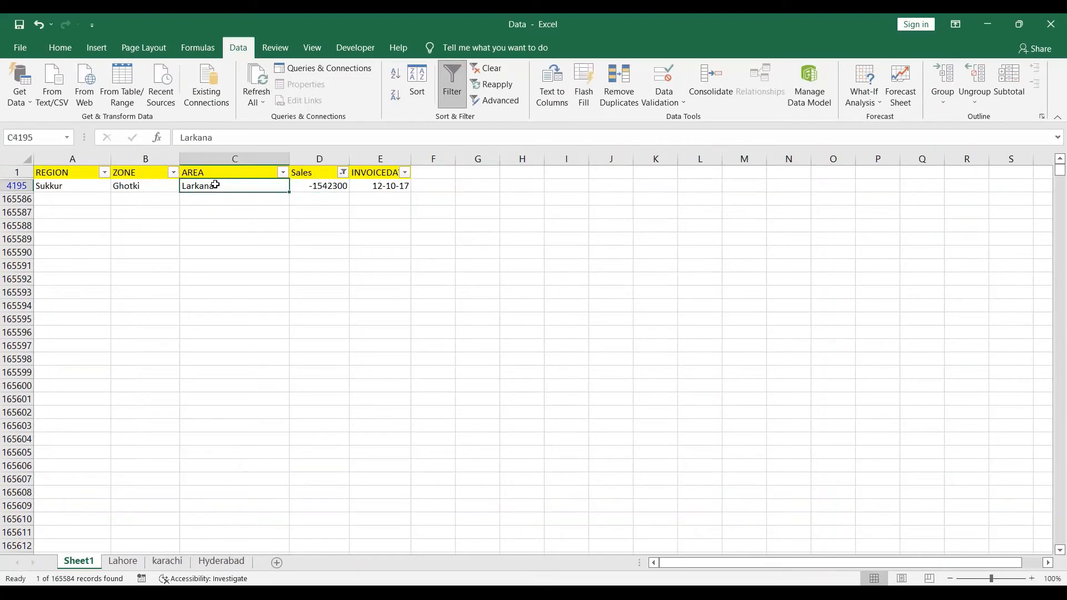
Review the Sales filter choices without changing them, and remove all filters from the header row.
left_click(345, 174)
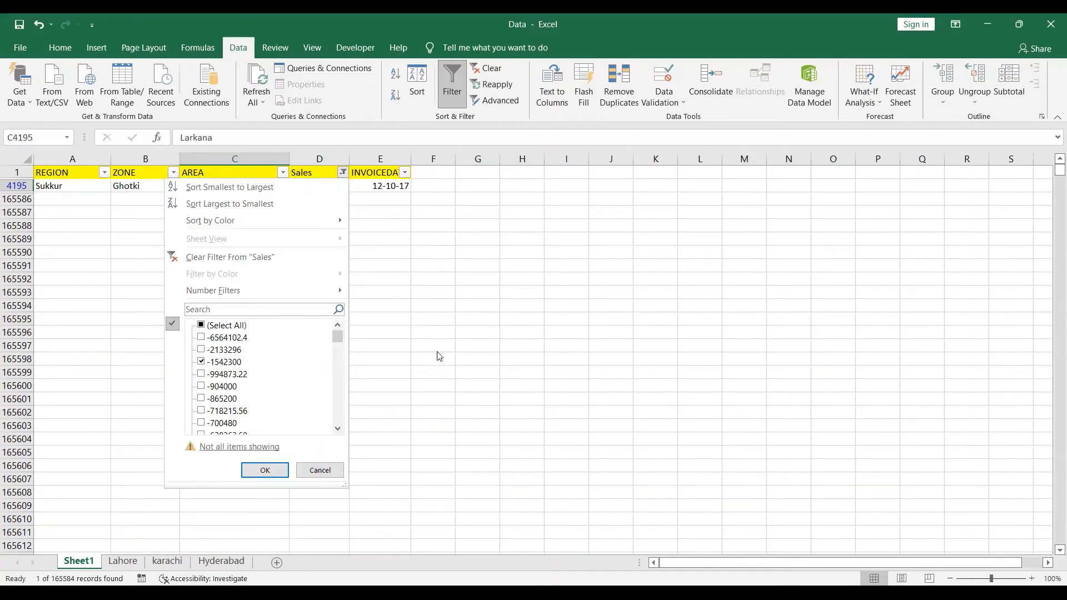
left_click(327, 472)
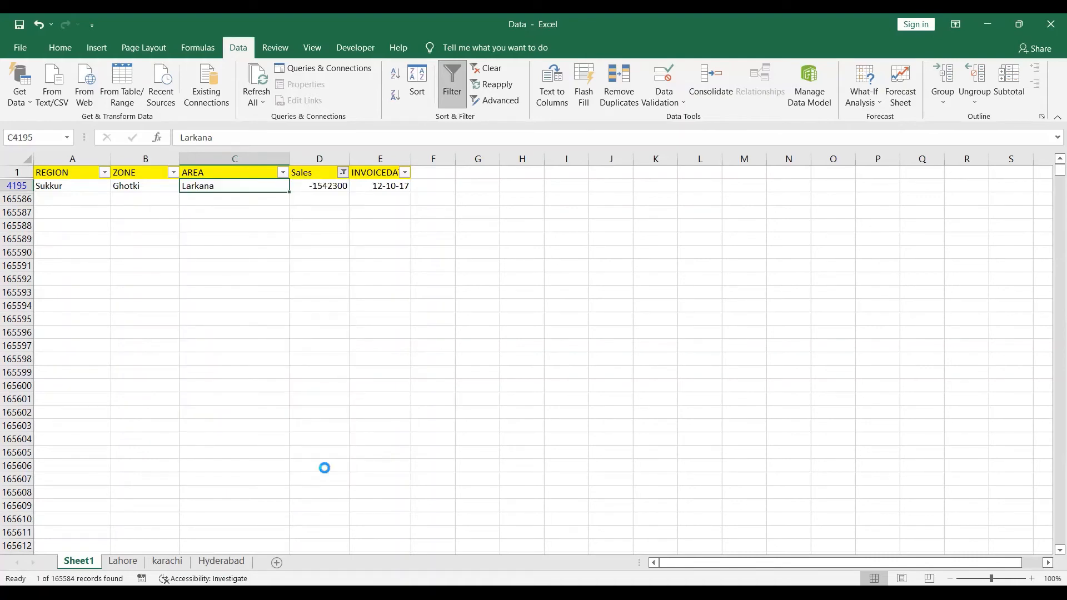
left_click(324, 467)
key("ctrl+shift+l")
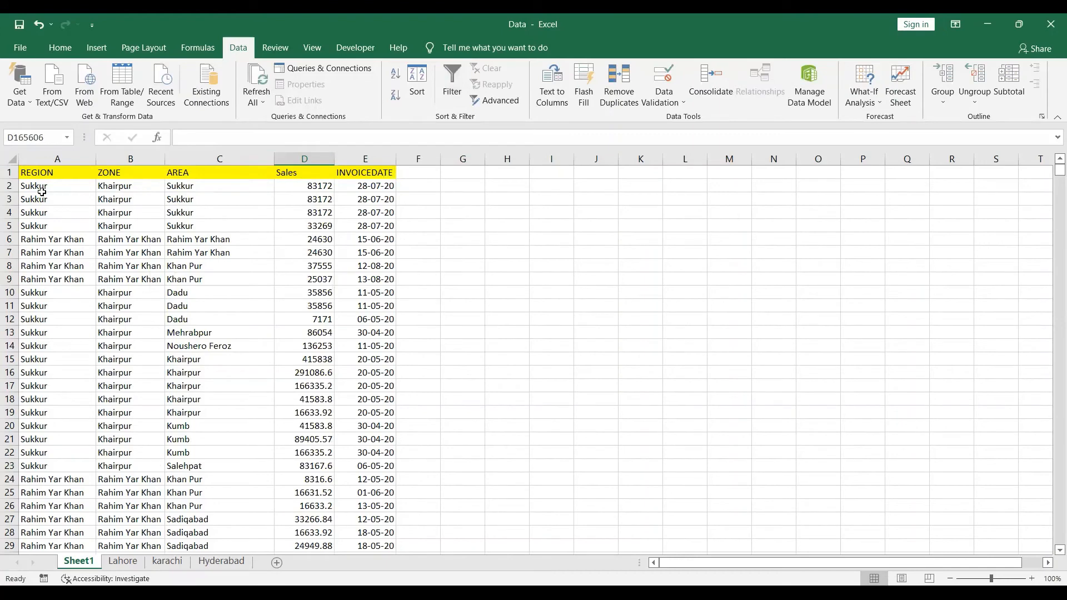
Turn on filters for header row 1, choose only 2020 in the INVOICEDATE filter and expand its months.
left_click(10, 171)
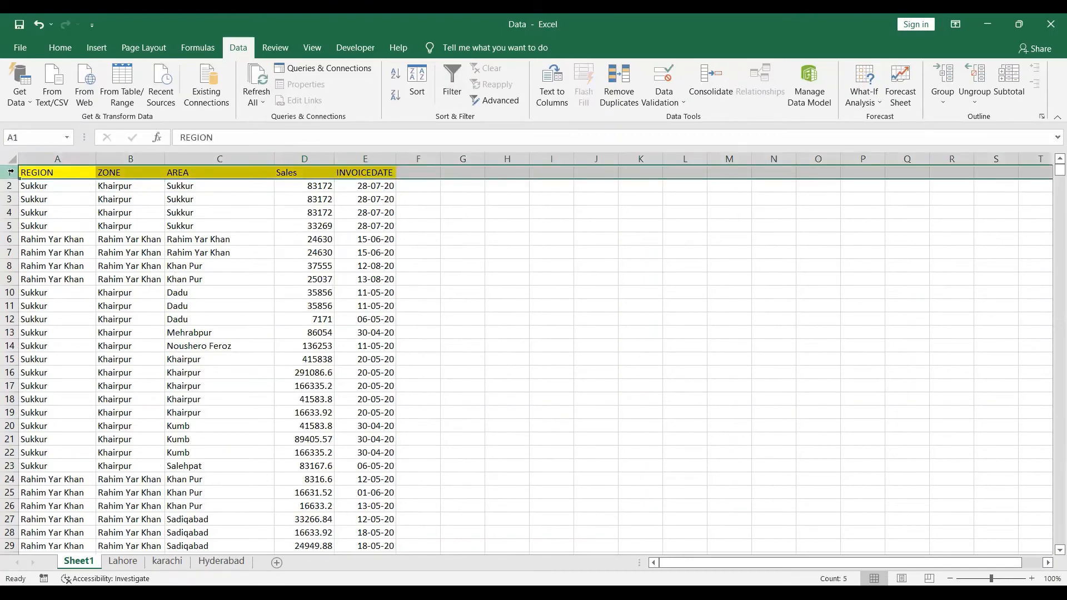
key("ctrl+shift+l")
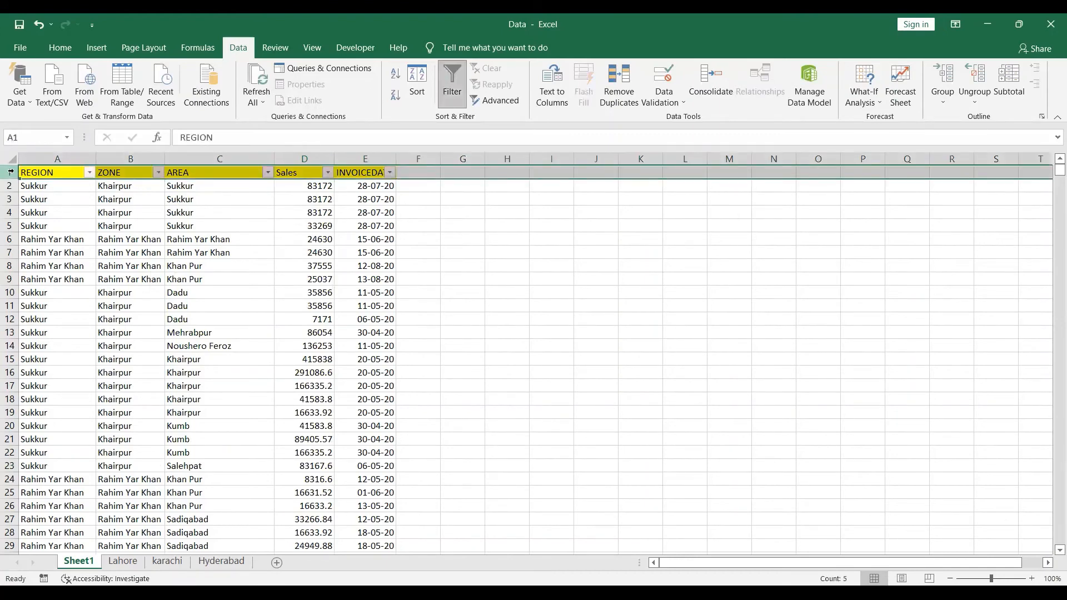
left_click(389, 172)
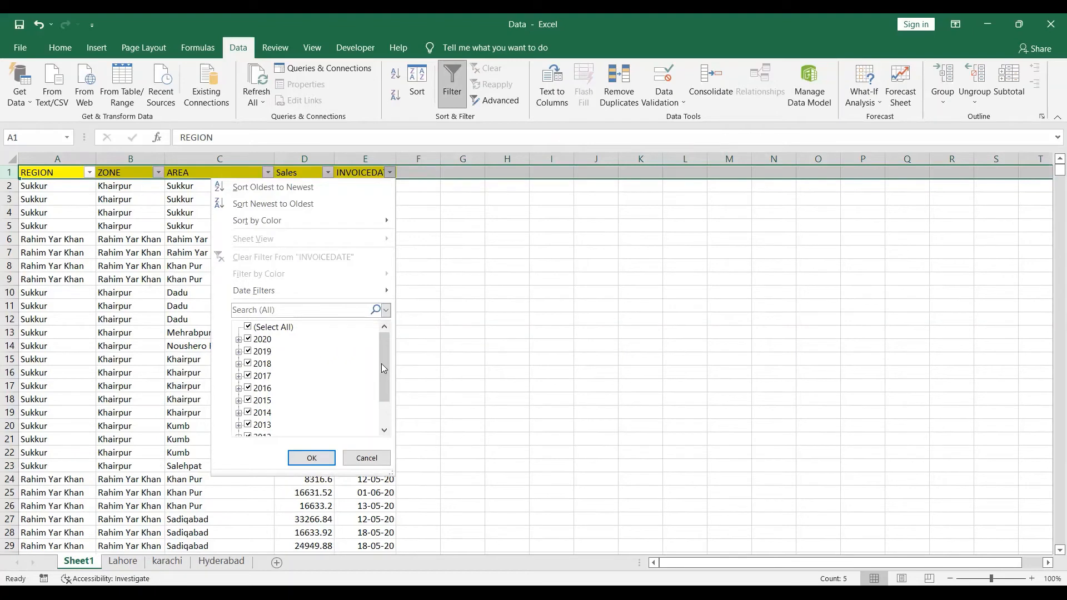
left_click_drag(382, 363, 395, 404)
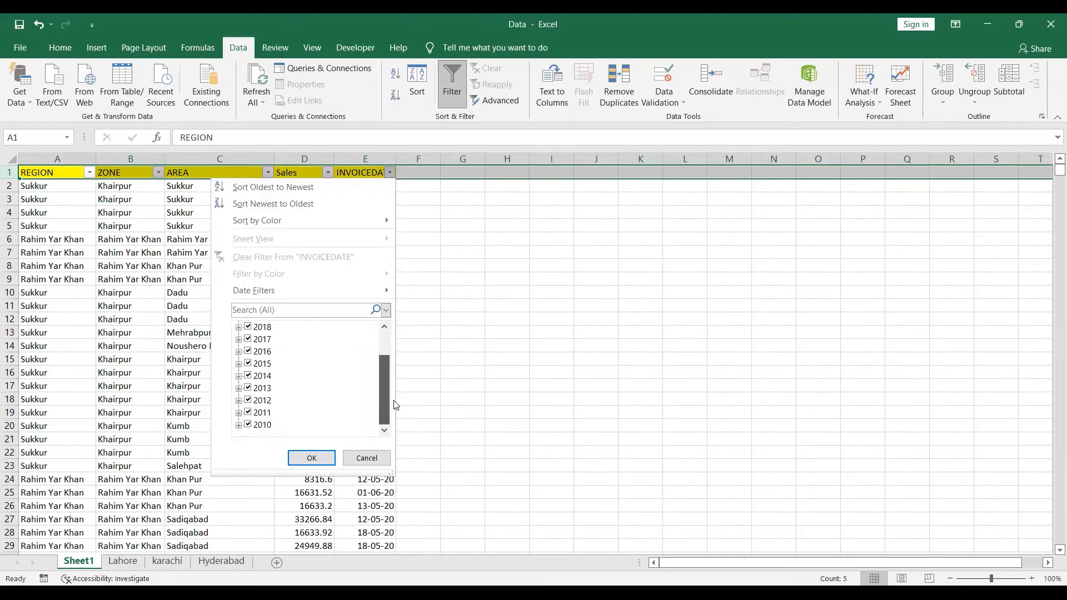
left_click_drag(388, 362, 388, 338)
left_click(248, 329)
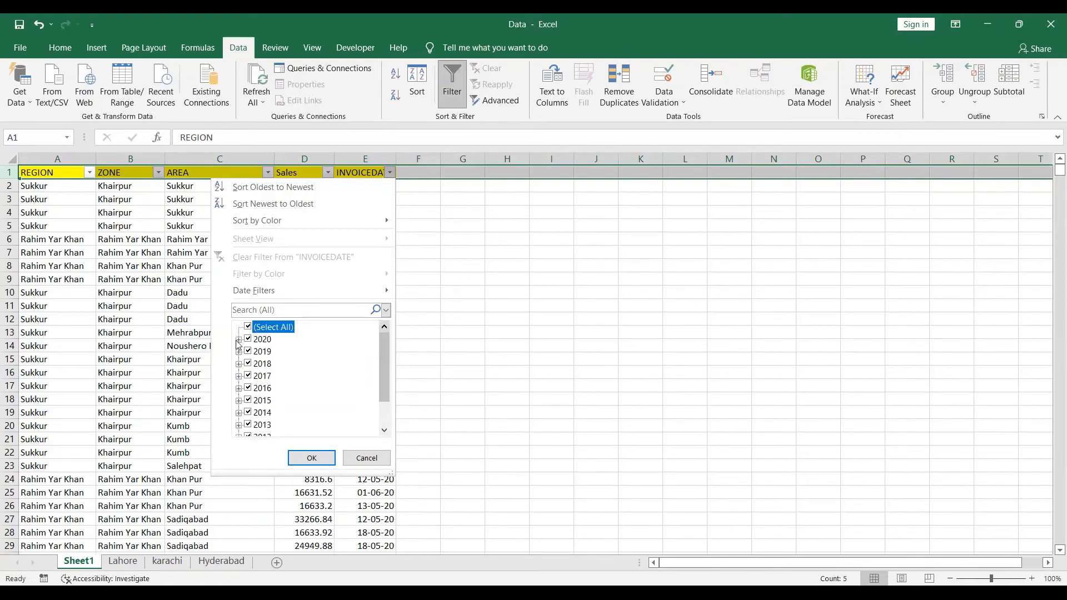
left_click(247, 340)
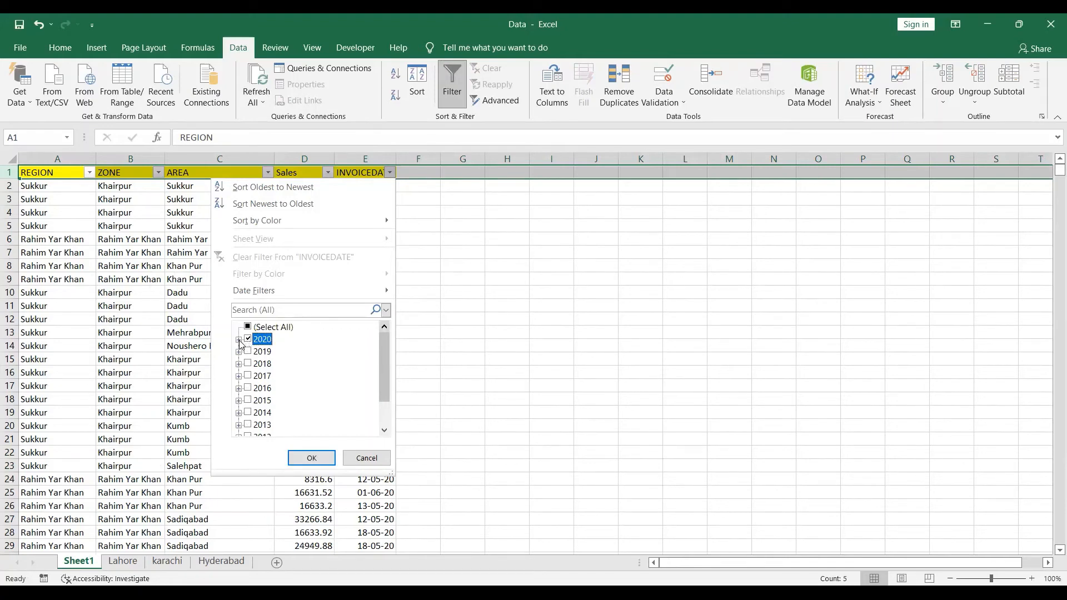
left_click(239, 340)
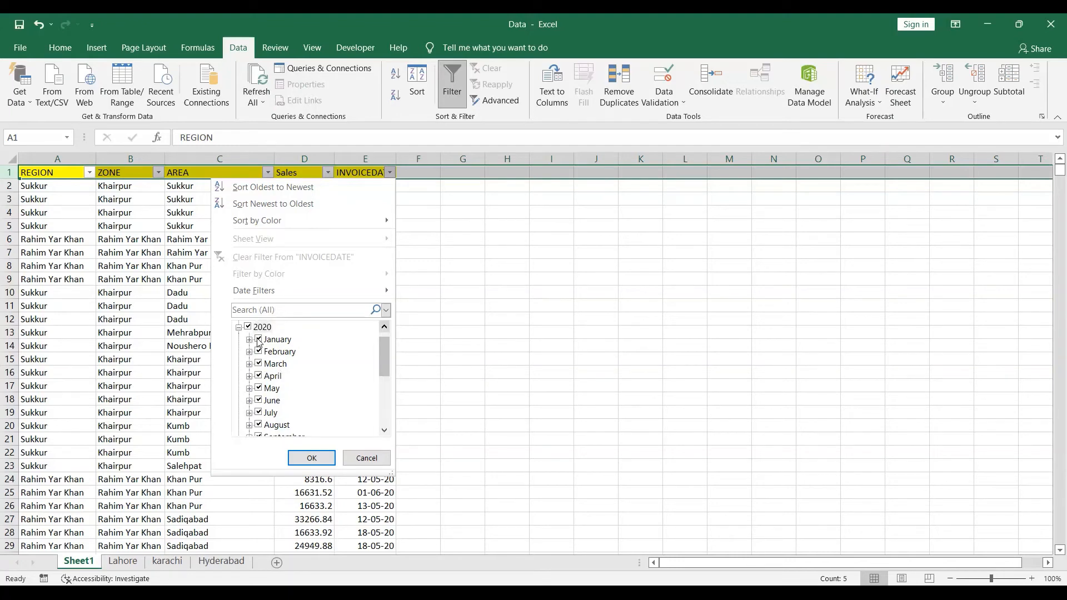
Filter the INVOICEDATE column to show only 02 January 2020, remove all header filters again and go to cell A1.
left_click(259, 340)
left_click(258, 351)
left_click(249, 327)
left_click(248, 327)
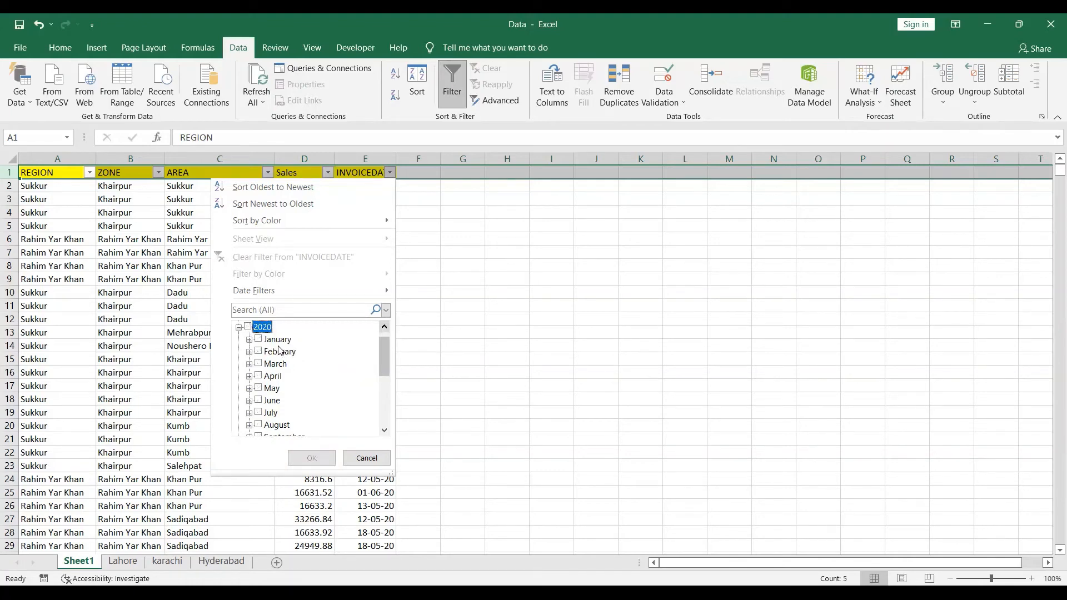
left_click(259, 340)
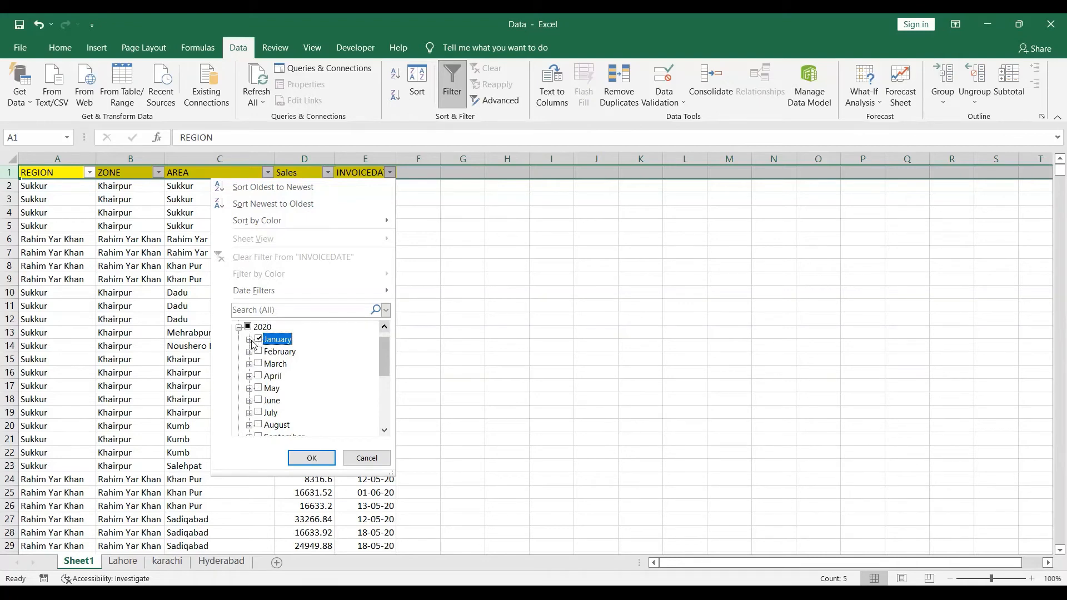
left_click(250, 340)
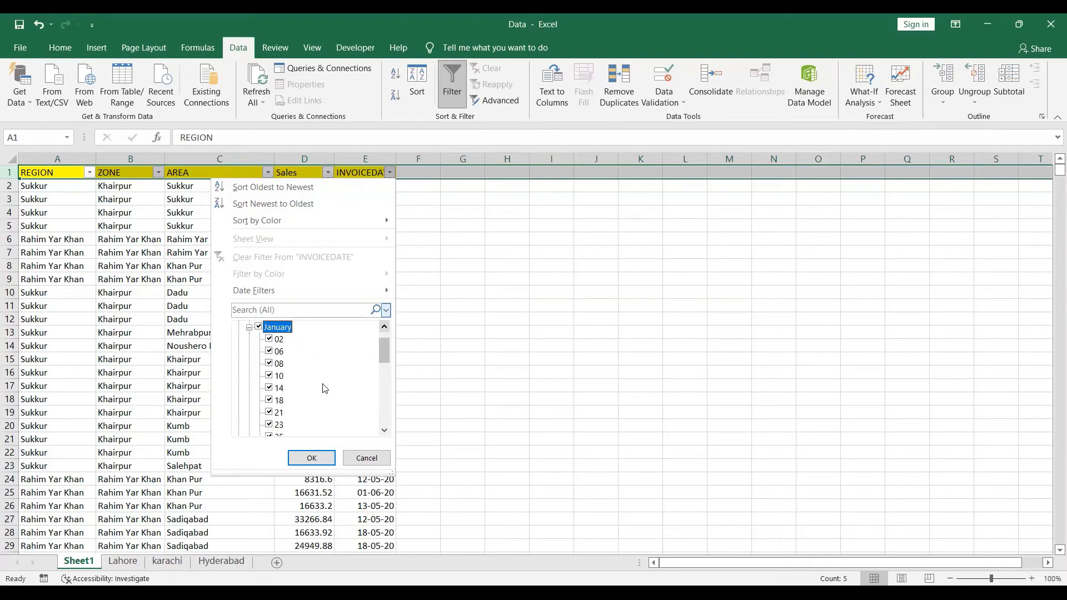
mouse_move(388, 346)
left_mouse_down()
mouse_move(390, 383)
mouse_move(388, 336)
left_mouse_up()
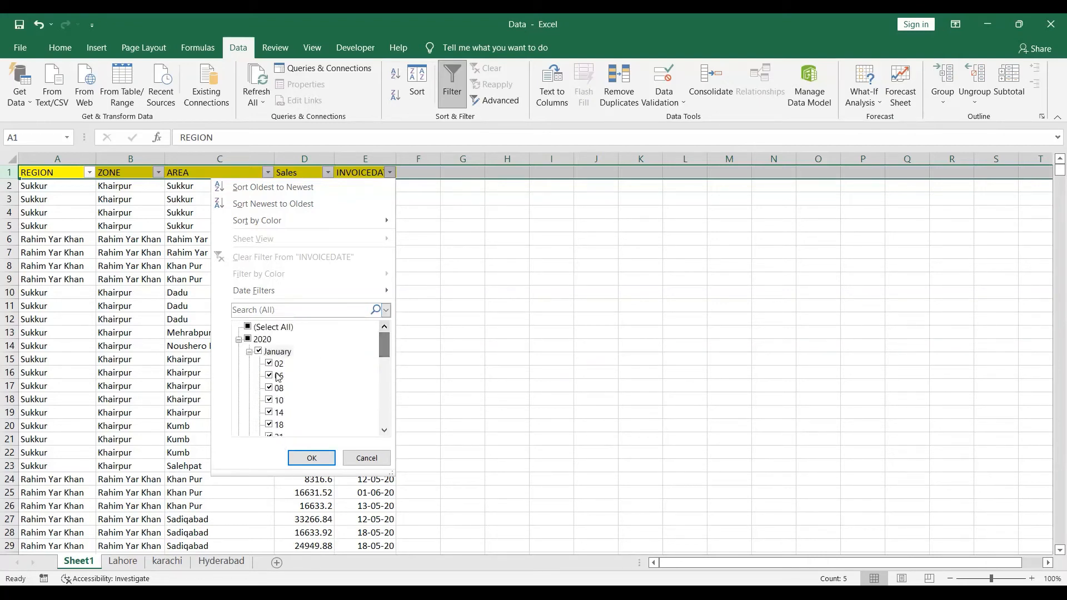
left_click(259, 352)
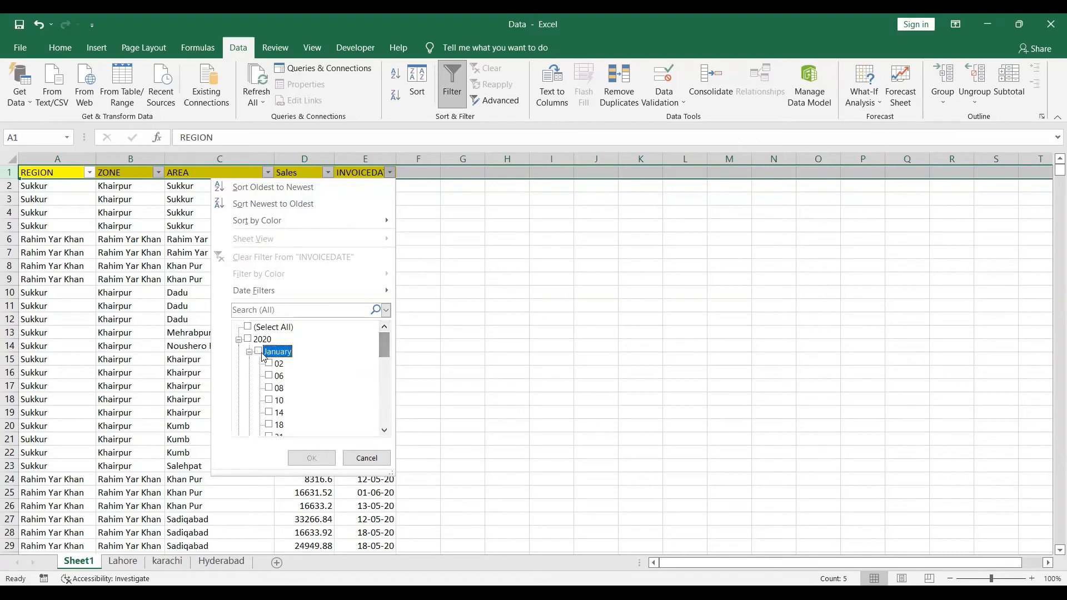
left_click(269, 363)
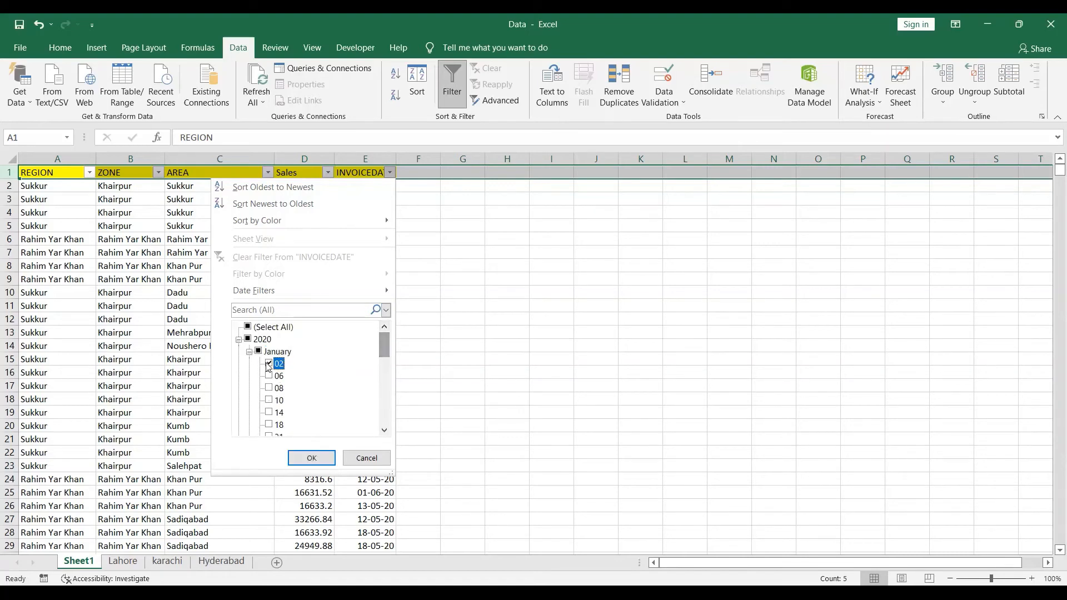
left_click(318, 461)
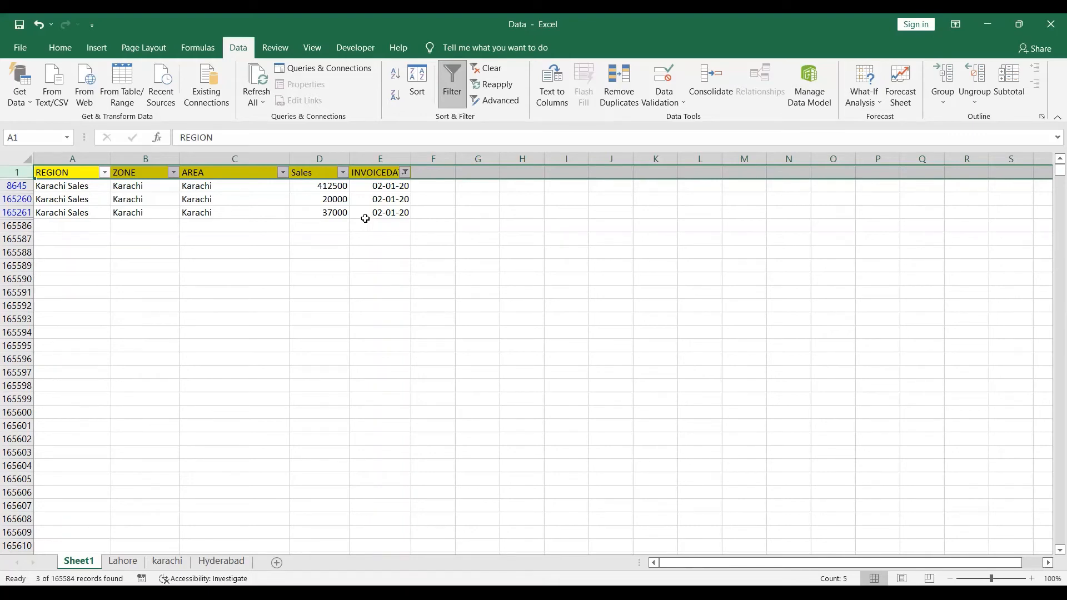
key("ctrl+shift+l")
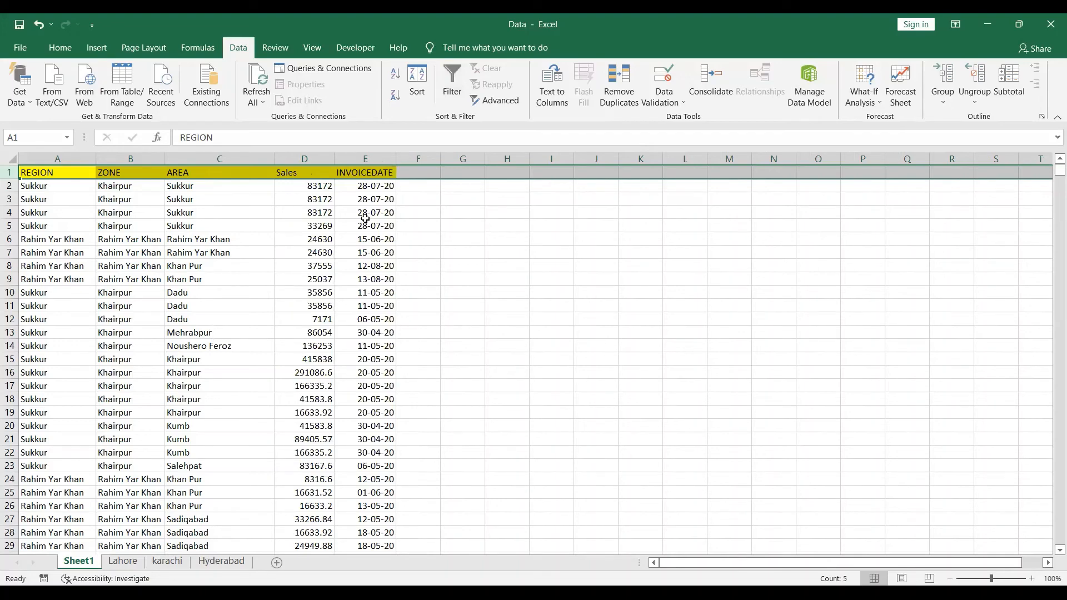
key("ctrl+Home")
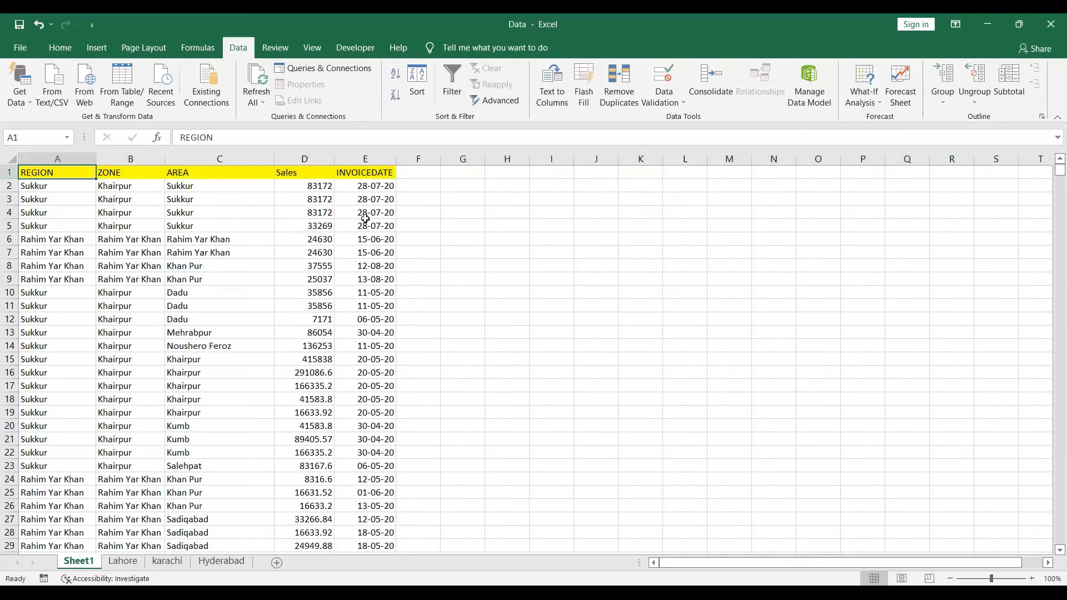
key("Down")
key("Down")
key("Down")
key("Down")
key("Down")
key("Down")
key("Down")
key("Down")
key("Down")
key("Down")
key("Down")
key("Down")
key("Down")
key("Down")
key("Down")
key("Down")
key("Down")
key("Down")
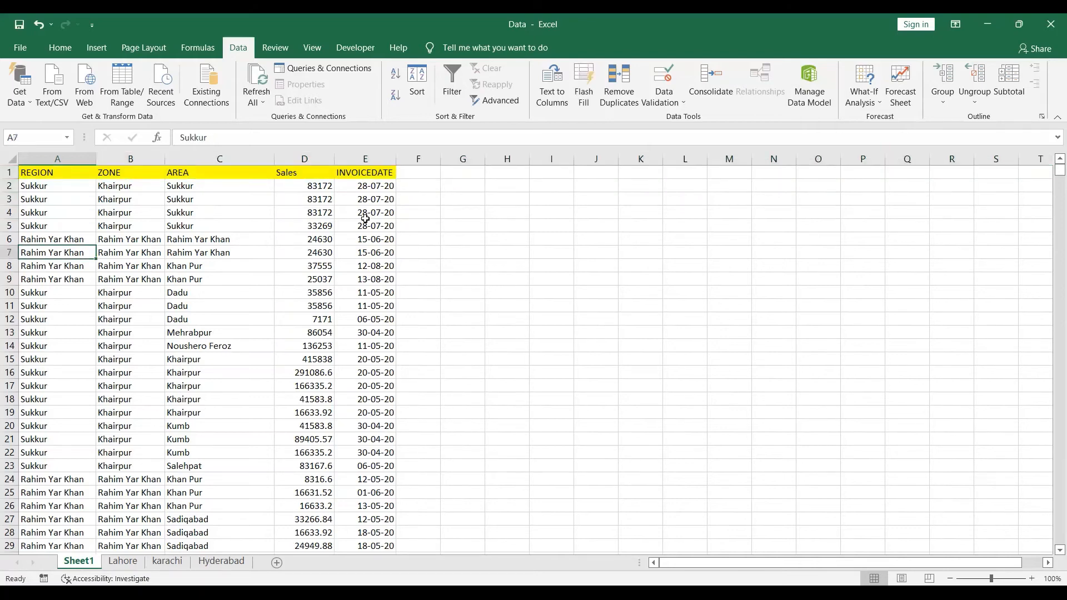
key("Up")
key("Up")
key("Up")
key("Up")
key("Up")
key("Up")
key("Up")
key("Up")
key("Up")
key("Up")
key("Up")
key("Up")
key("Up")
key("Up")
key("Up")
key("Up")
key("Up")
key("Up")
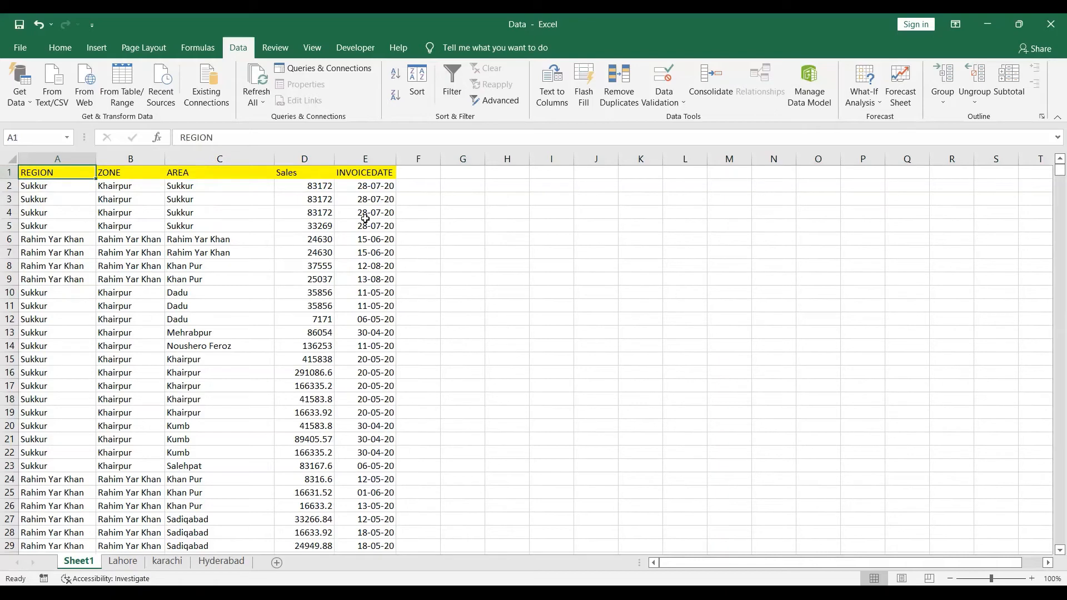
Turn on filters for the header row and filter the REGION column to Karachi Sales by searching for "karachi".
key("ctrl+shift+l")
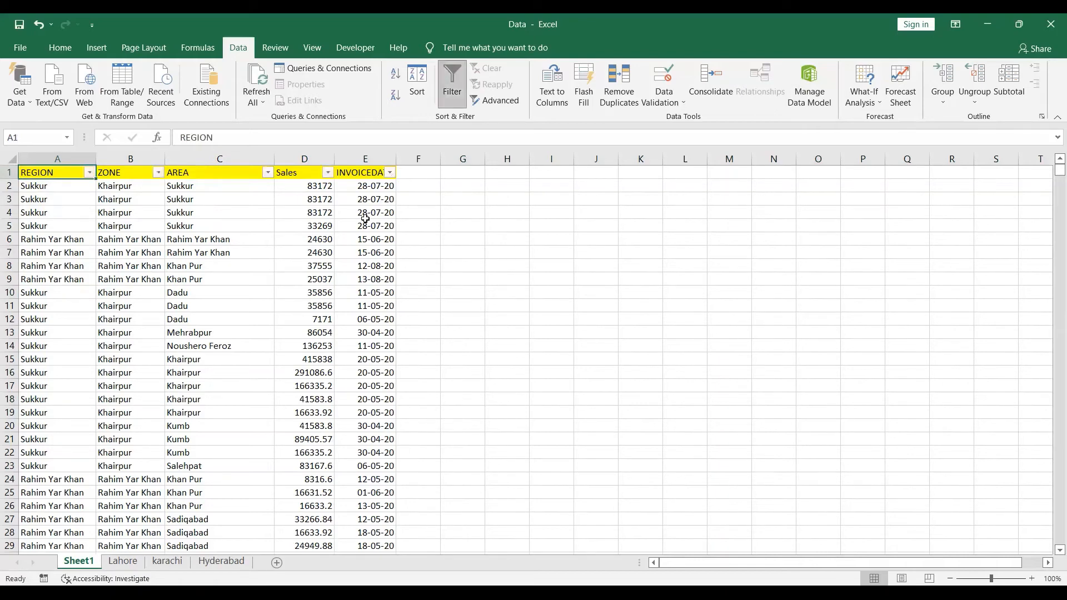
left_click(89, 174)
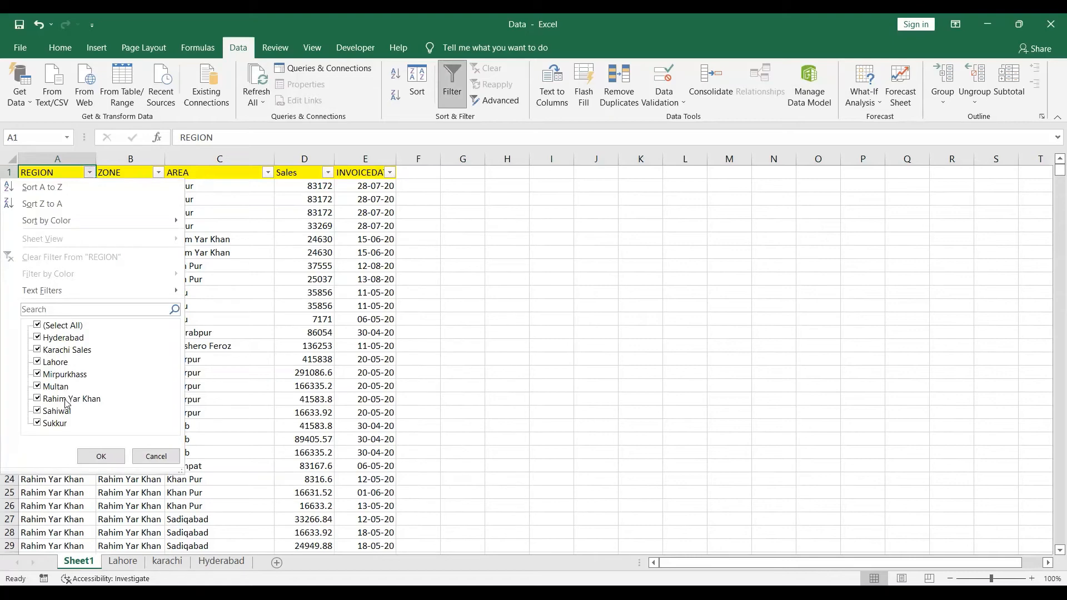
left_click(99, 308)
type("karachi")
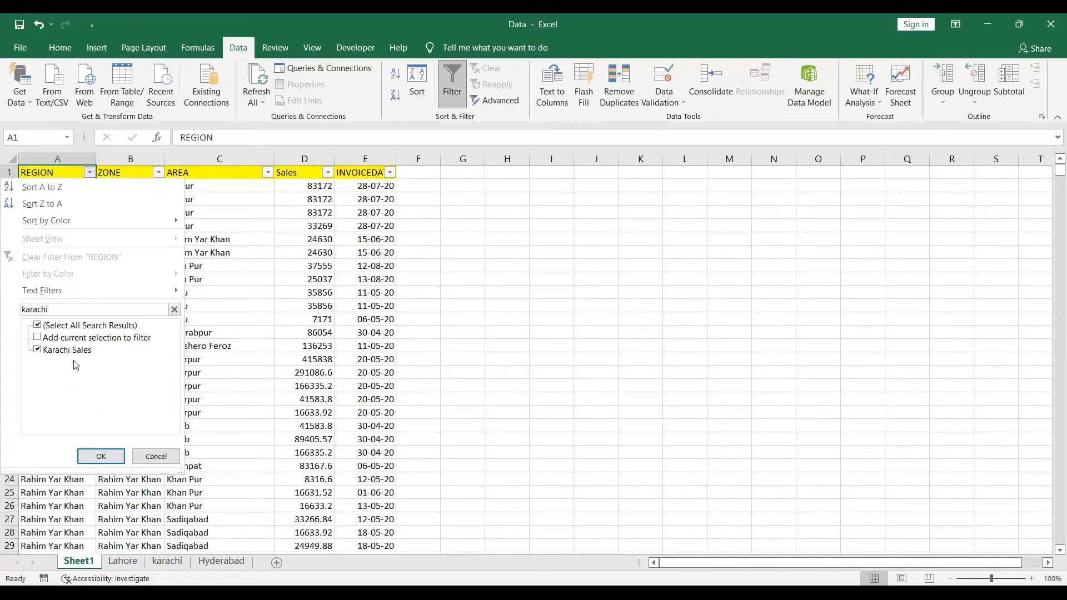
left_click(107, 460)
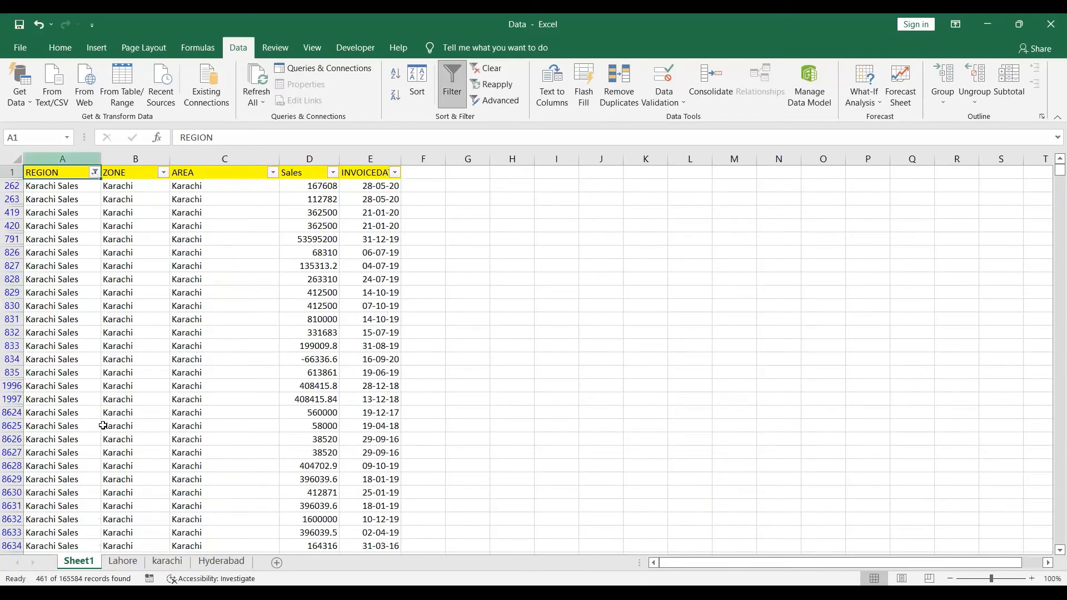
left_click(94, 173)
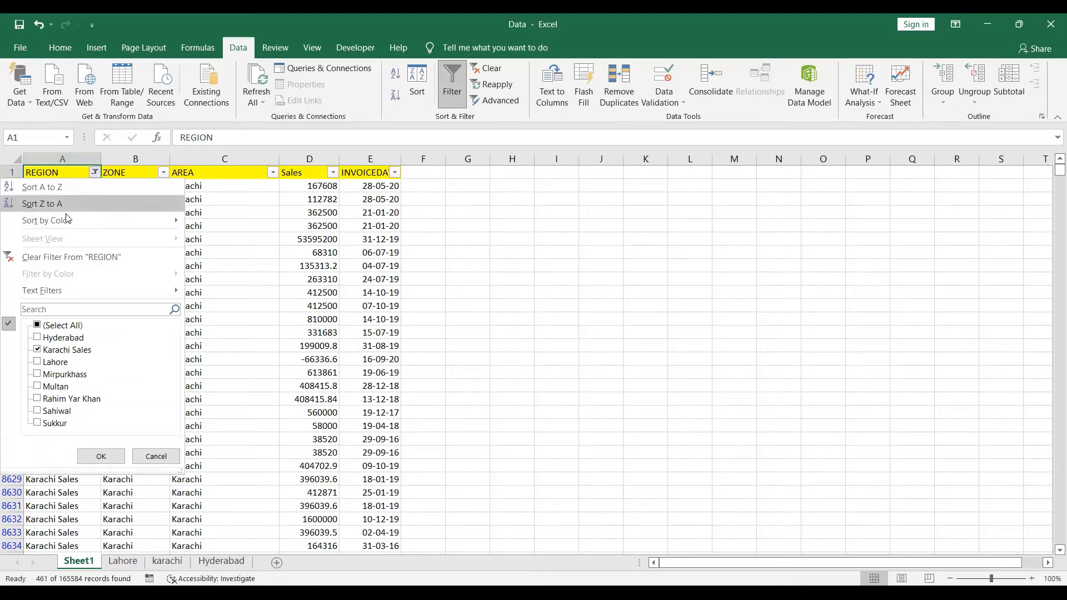
mouse_move(73, 221)
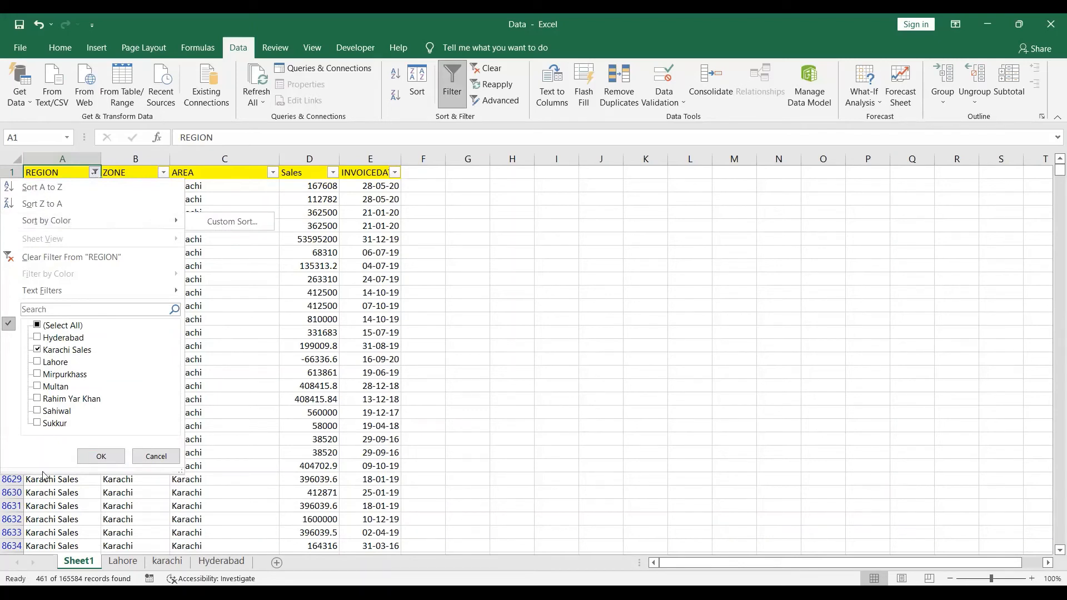
key("Escape")
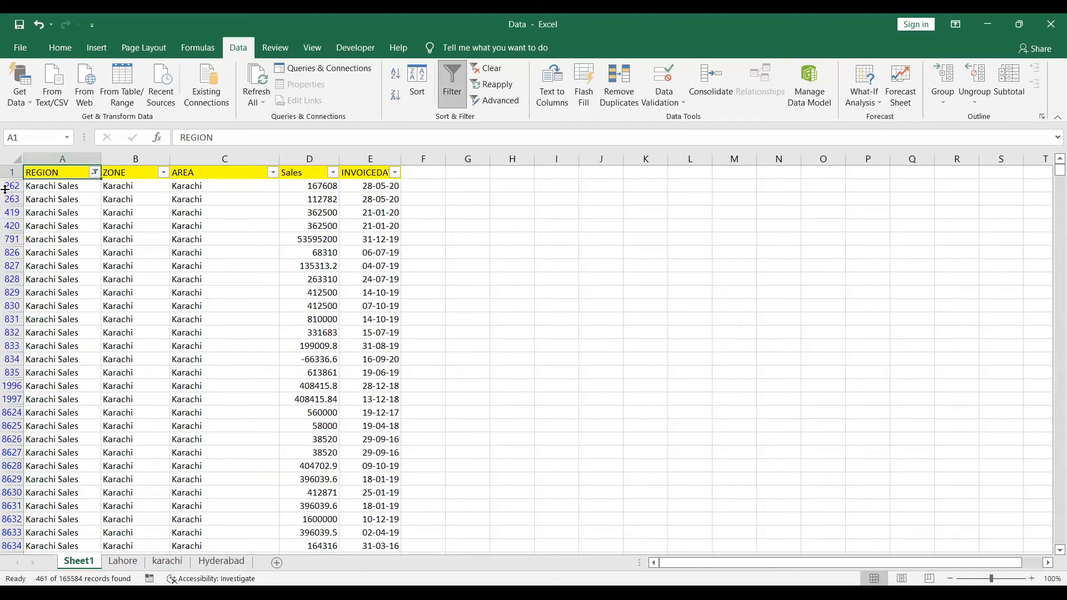
left_click(10, 186)
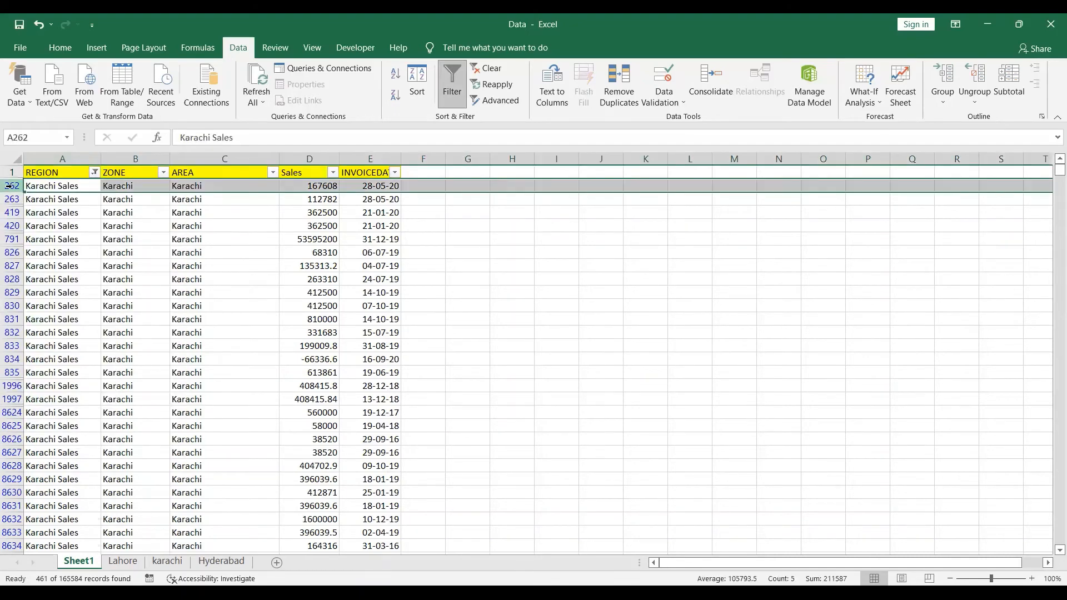
key("ctrl+shift+Down")
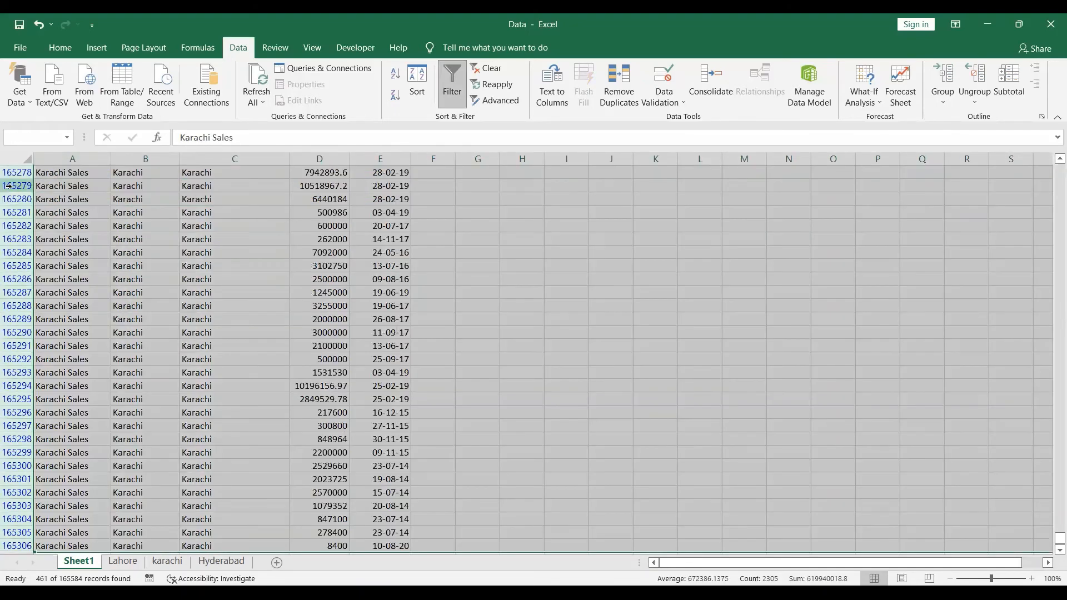
key("ctrl+Home")
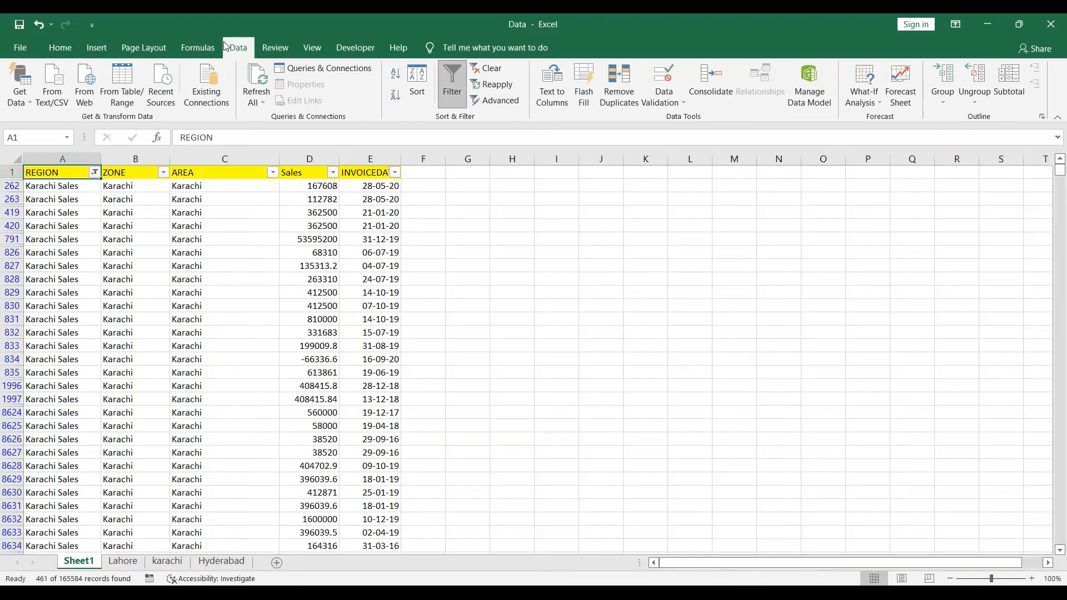
Select all filtered Karachi Sales records in columns A to E and fill their cells with the standard green colour.
key("Down")
key("shift+Right")
key("shift+Right")
key("shift+Right")
key("shift+Right")
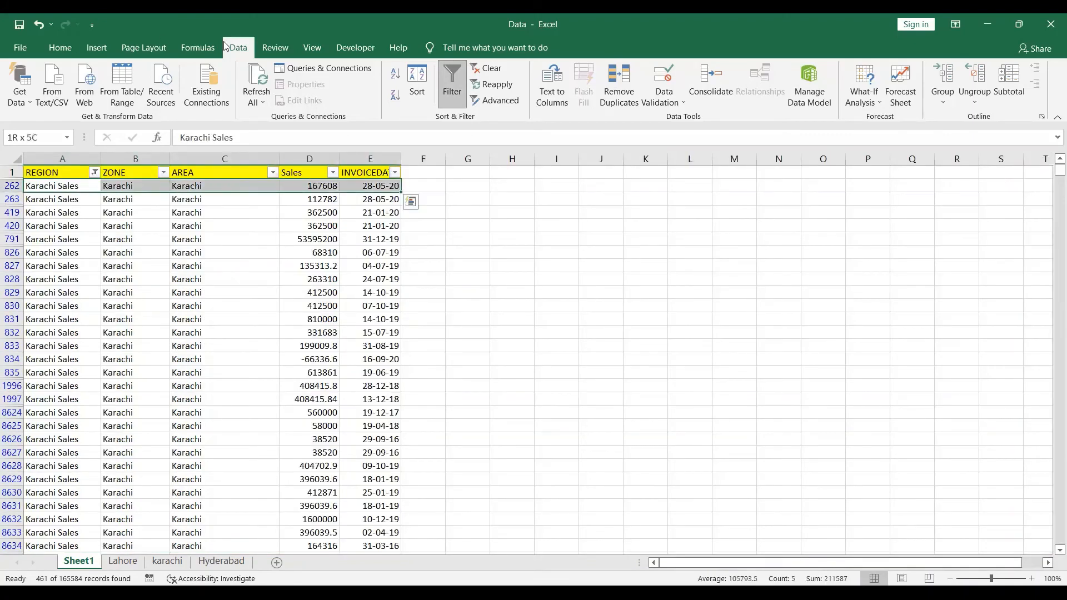
key("ctrl+shift+Down")
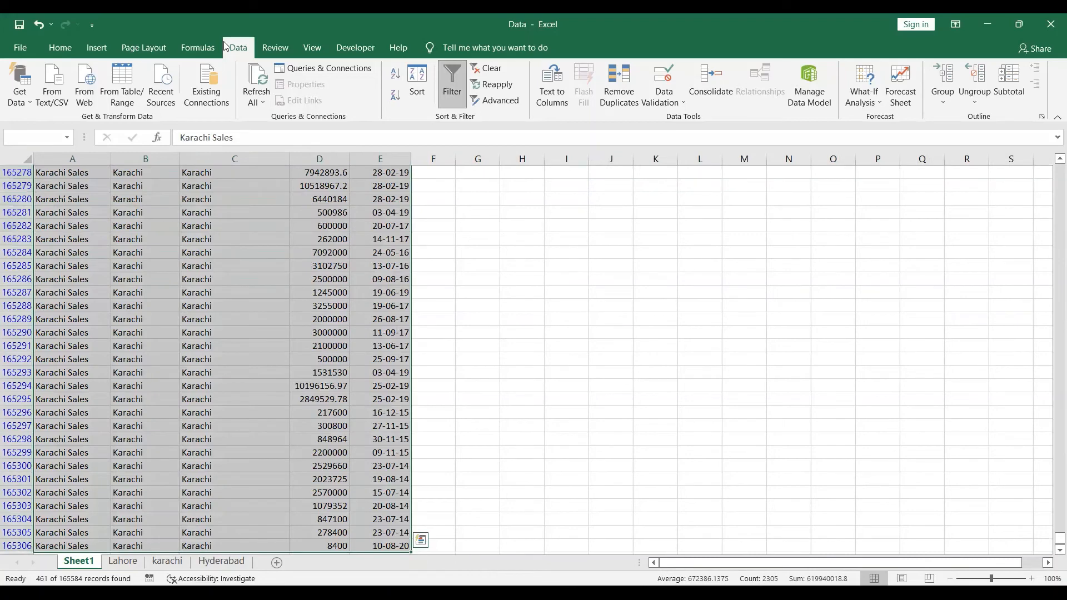
key("ctrl+minus")
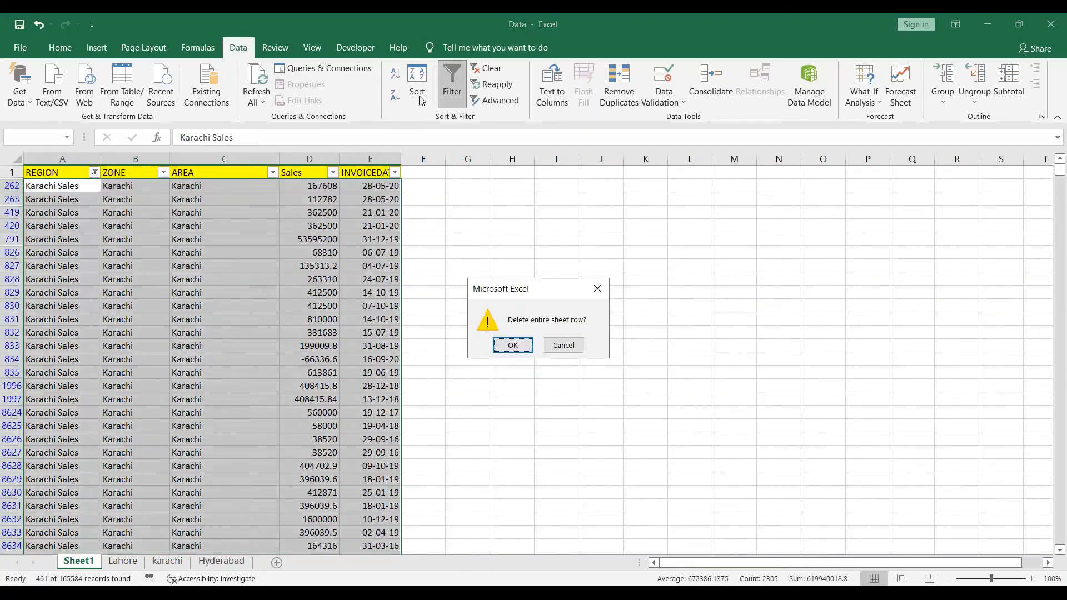
left_click(572, 350)
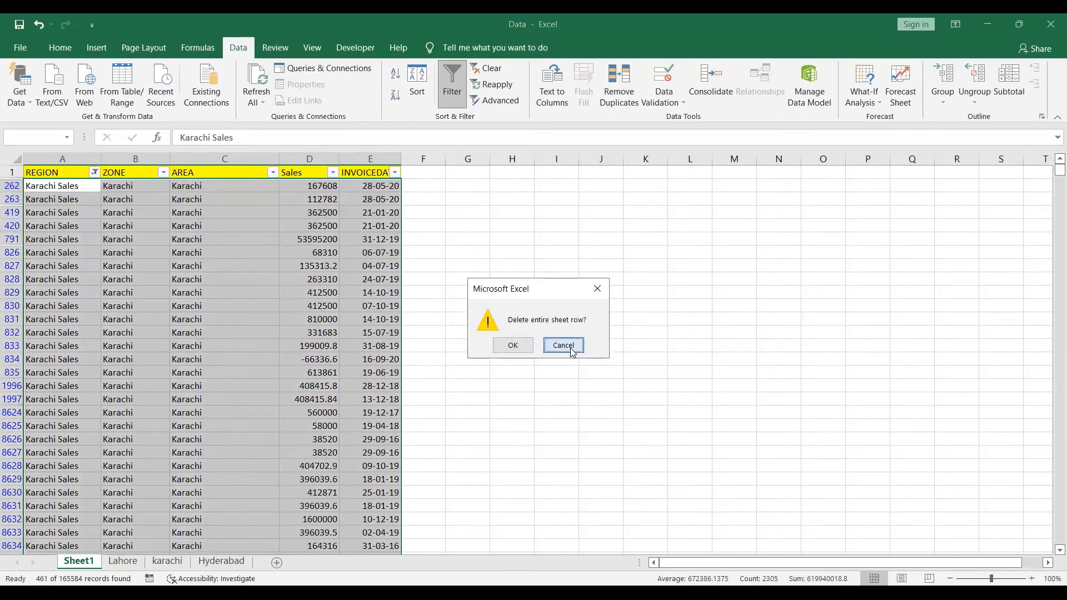
left_click(54, 48)
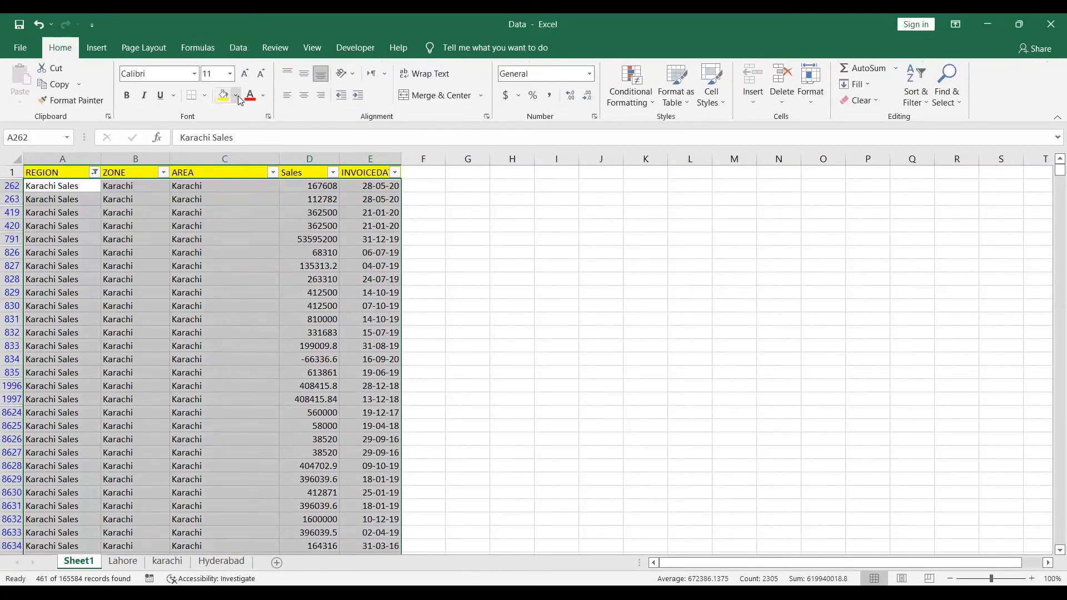
left_click(236, 96)
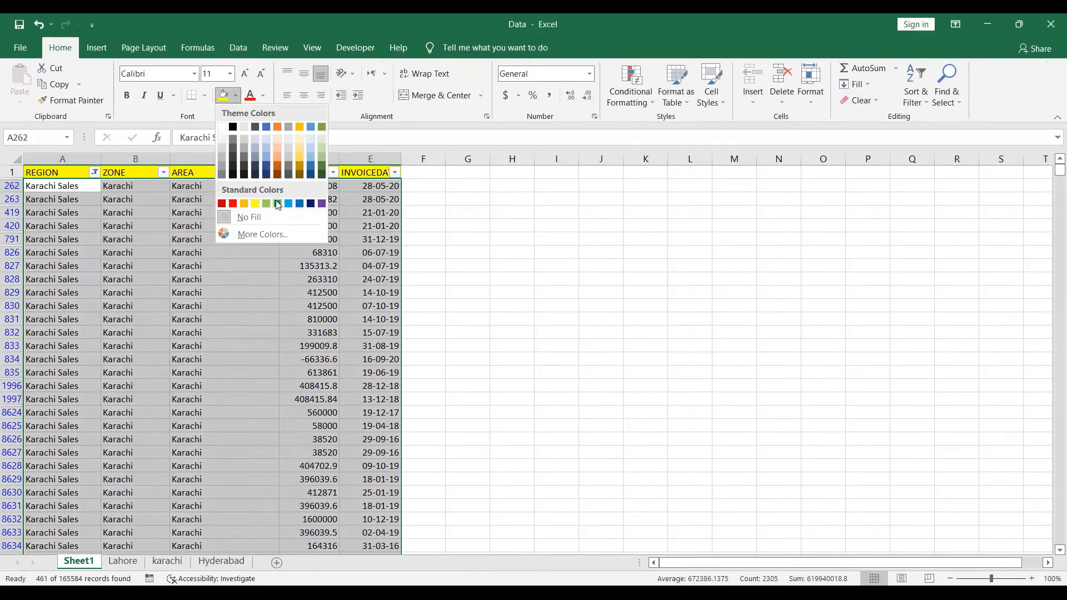
left_click(278, 205)
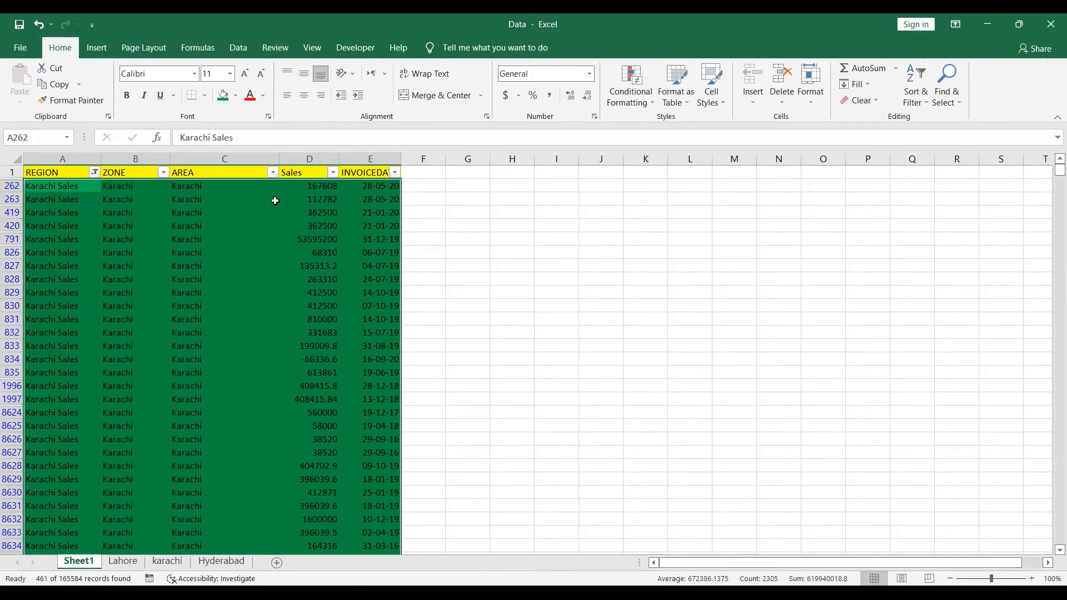
Reselect all regions in the REGION filter so that every record is included.
left_click(95, 171)
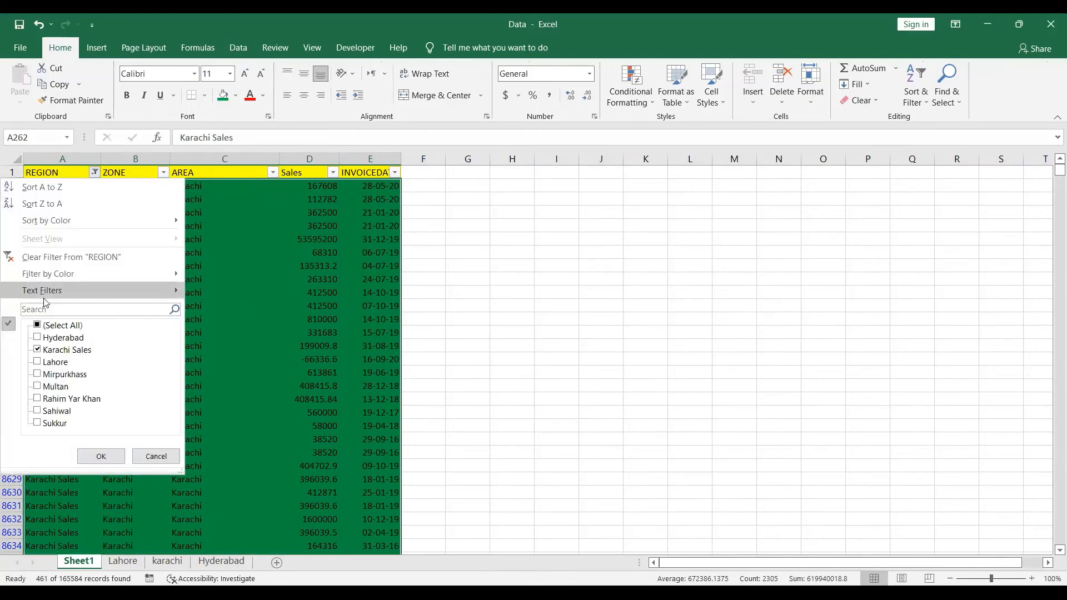
left_click(47, 326)
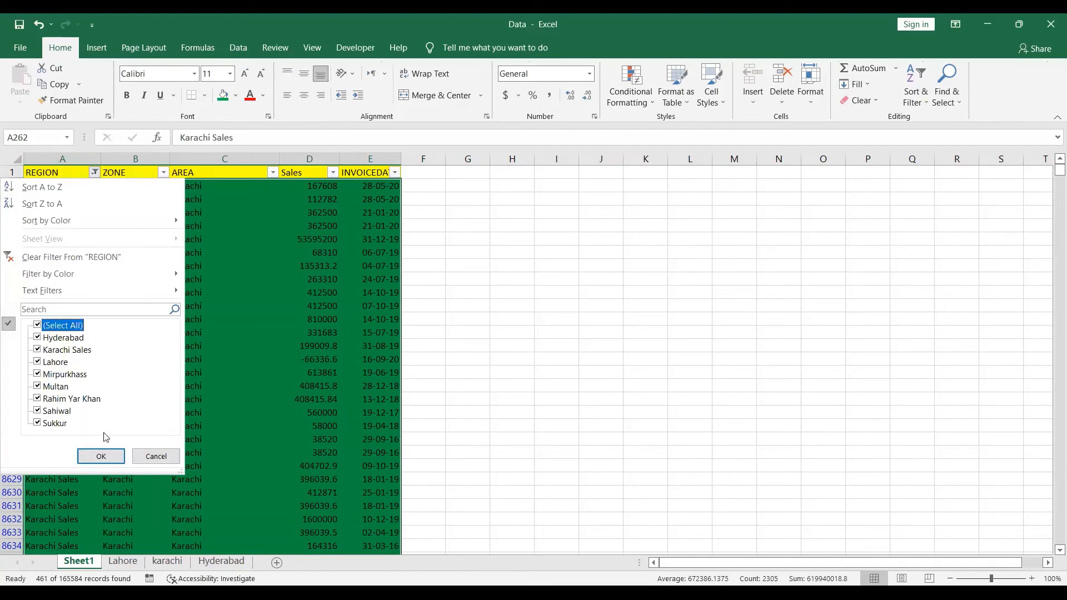
left_click(107, 454)
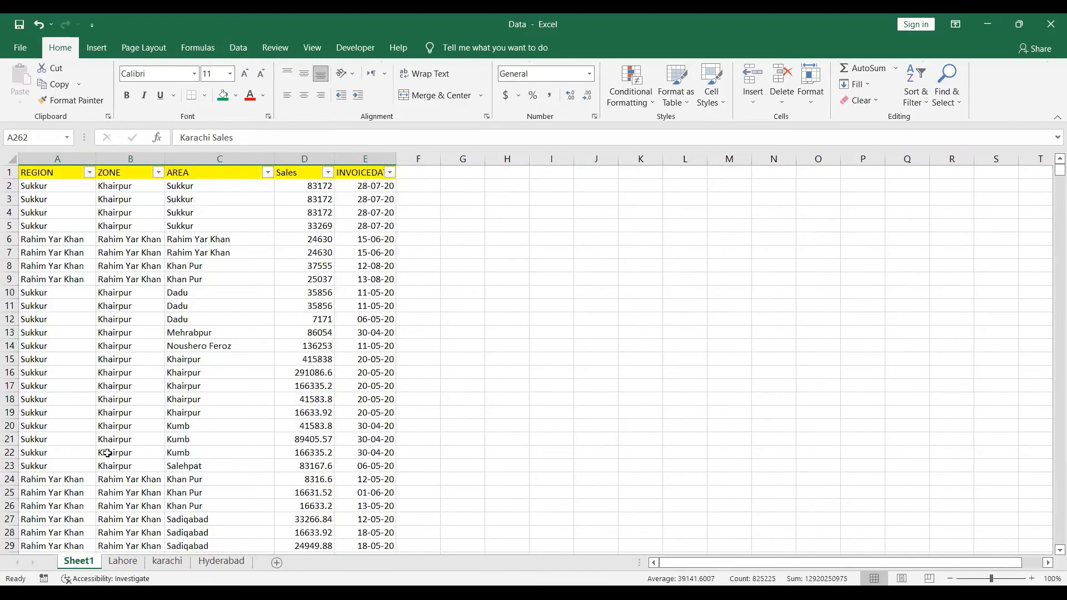
Examine the last records of the REGION column and return to cell A1.
left_click(84, 291)
key("ctrl+Down")
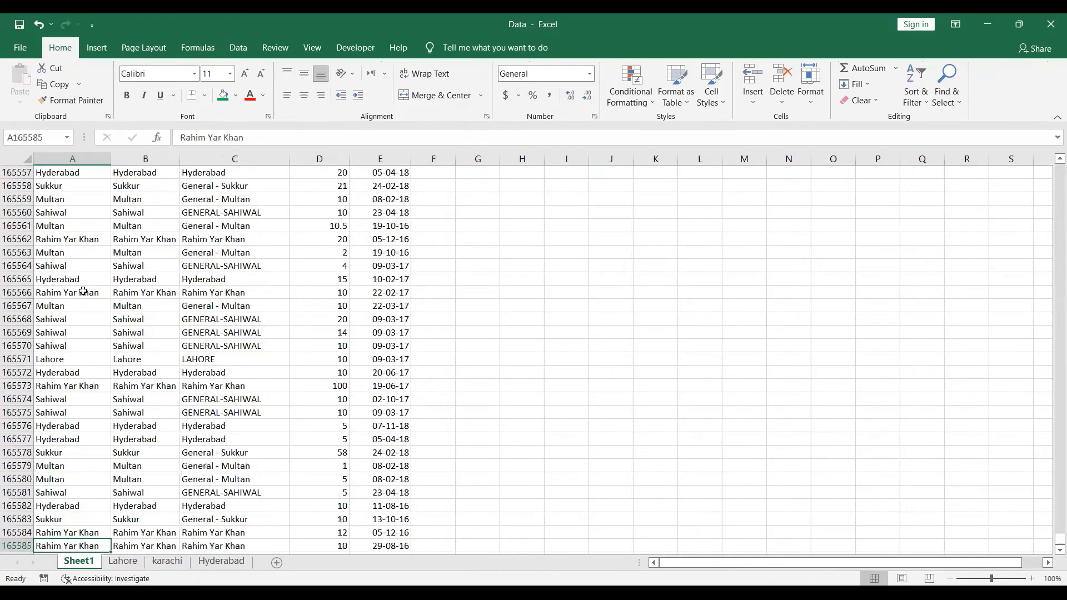
key("Up")
key("Up")
key("Up")
key("Up")
key("Up")
key("Up")
key("Up")
key("Up")
key("Up")
key("Up")
key("Up")
key("Up")
key("Up")
key("Up")
key("Up")
key("Up")
key("Up")
key("Up")
key("Up")
key("Up")
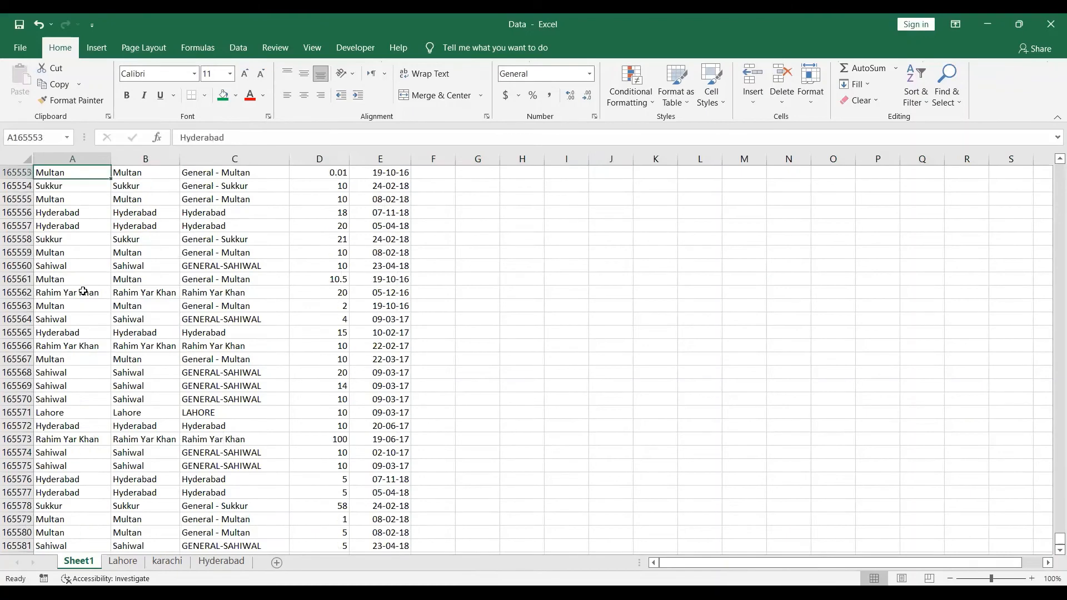
key("ctrl+Home")
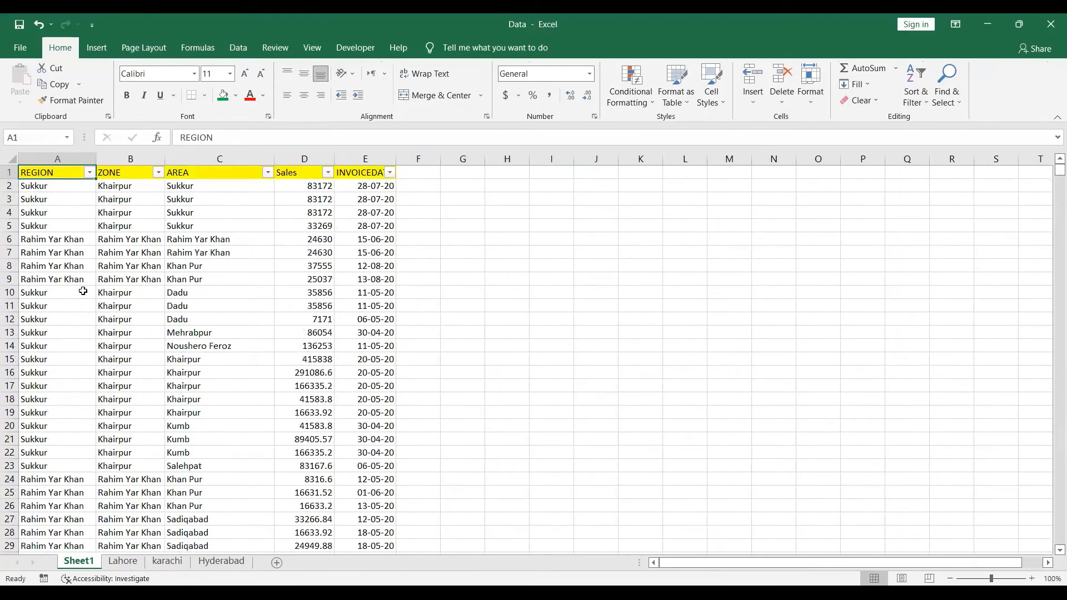
Sort the sales data by the REGION column's green cell colour so the green records come first.
left_click(90, 173)
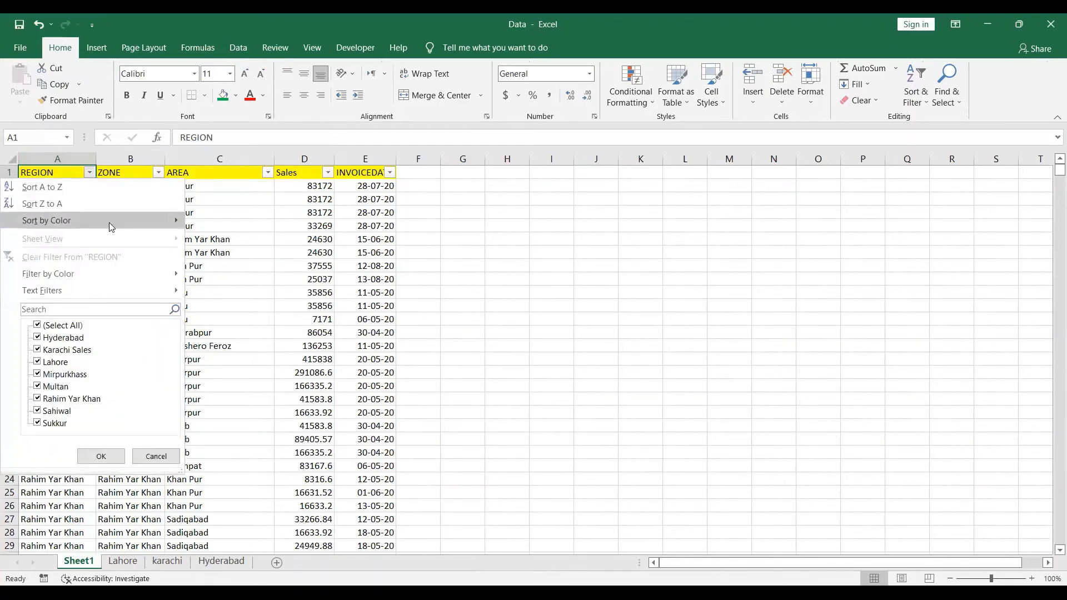
mouse_move(109, 222)
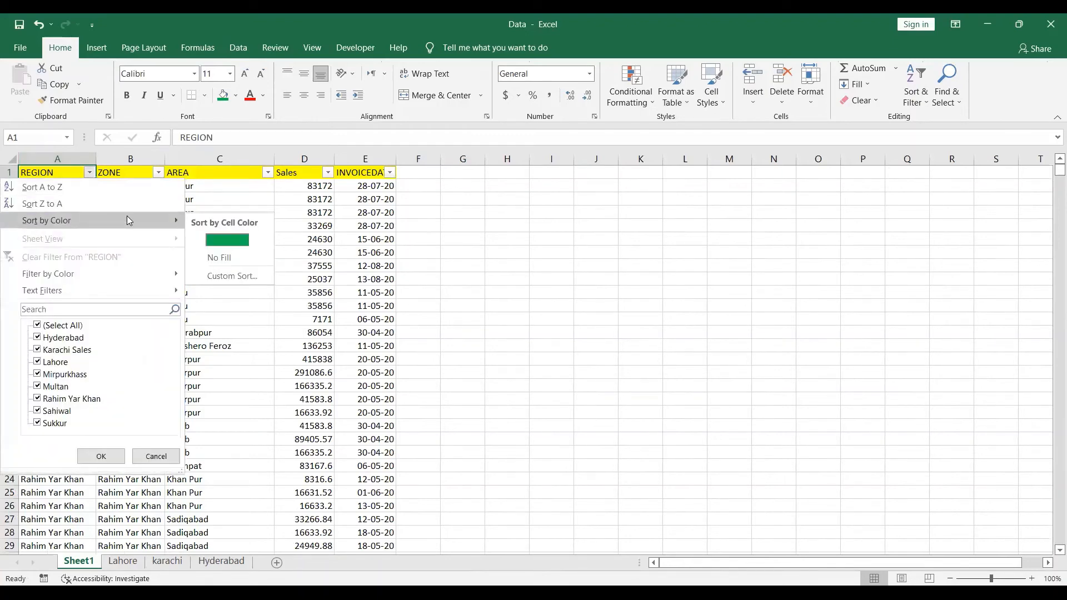
left_click(245, 235)
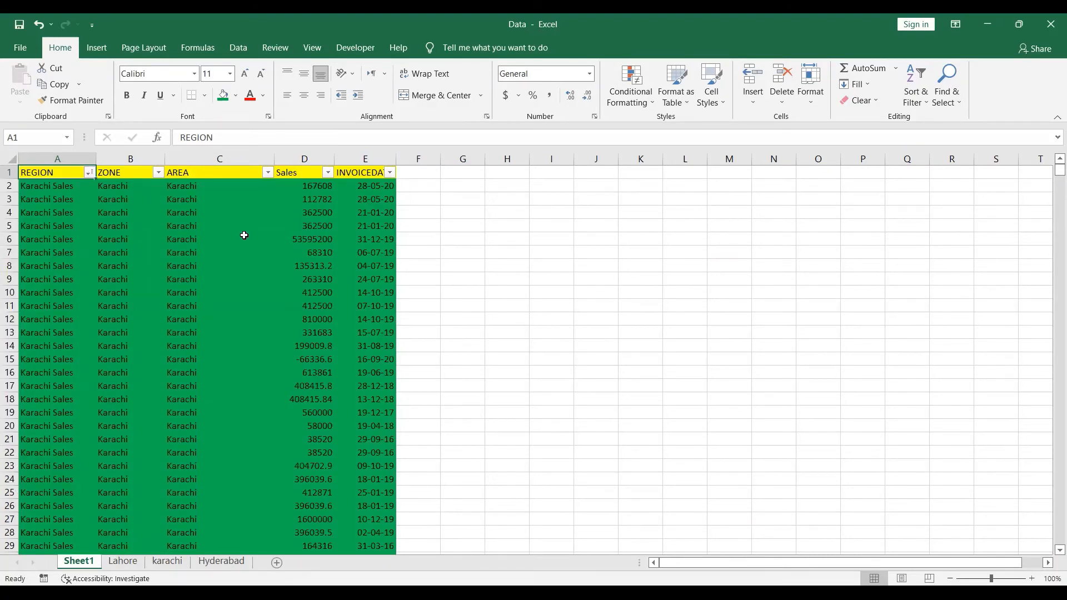
Filter the REGION column to show only the Hyderabad records.
left_click(89, 174)
left_click(37, 325)
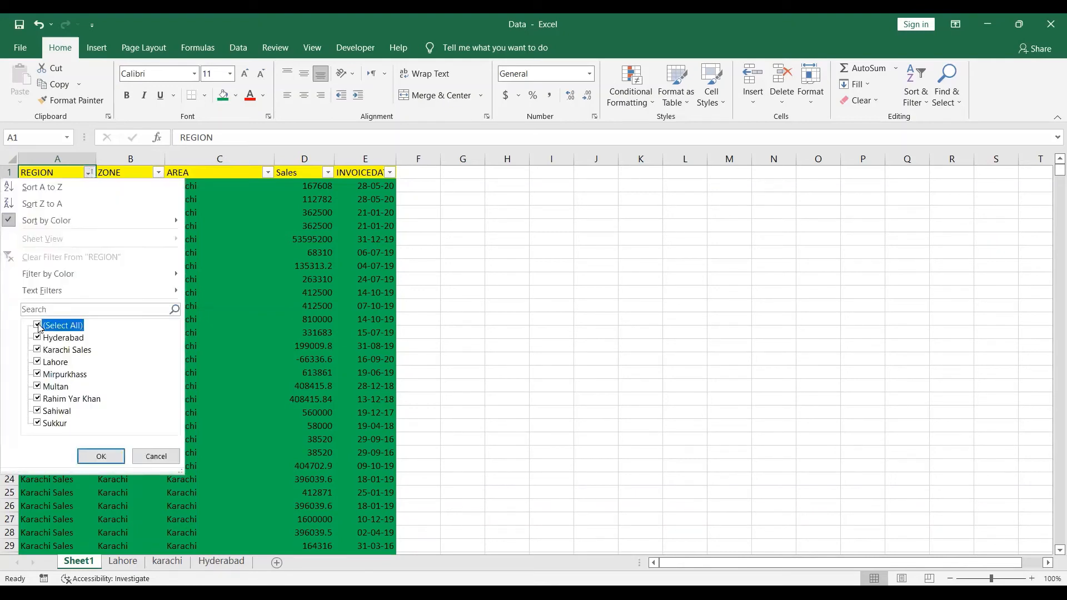
left_click(40, 337)
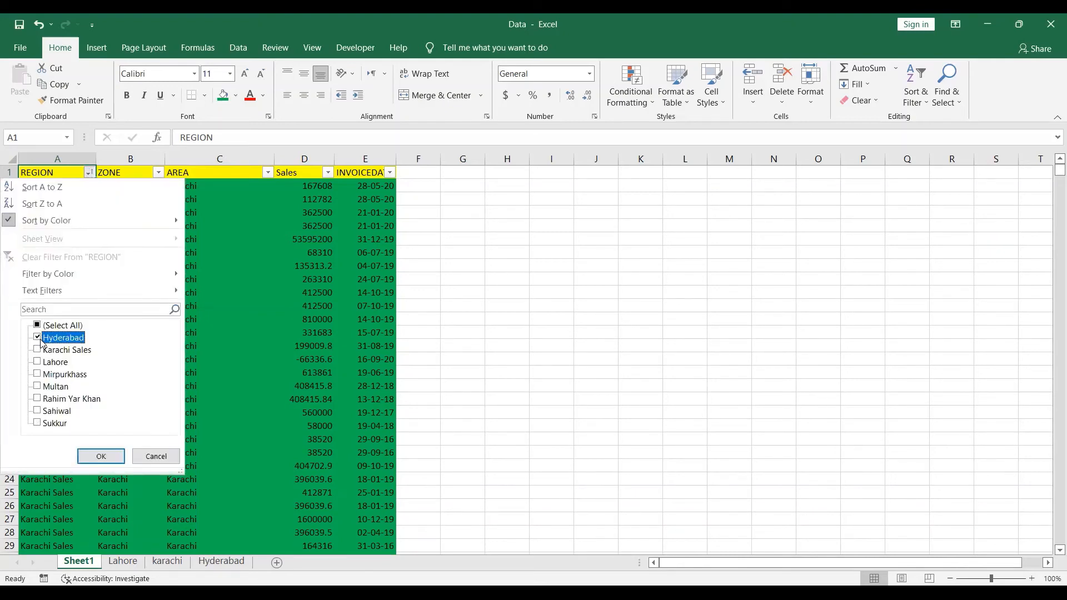
left_click(105, 459)
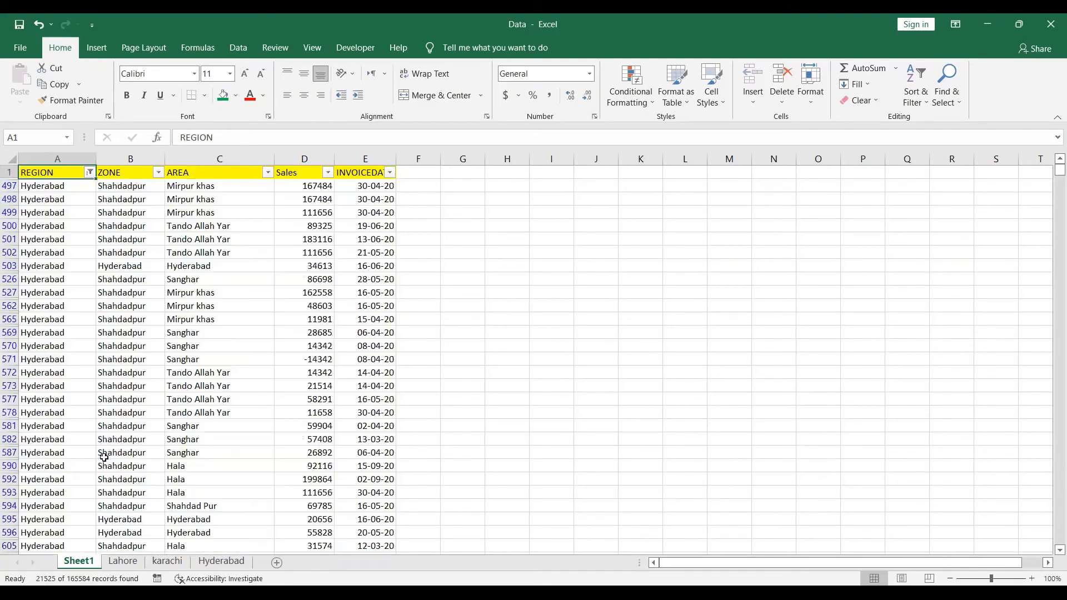
Select all filtered Hyderabad records in columns A to E and fill their cells with the standard blue colour.
left_click(49, 187)
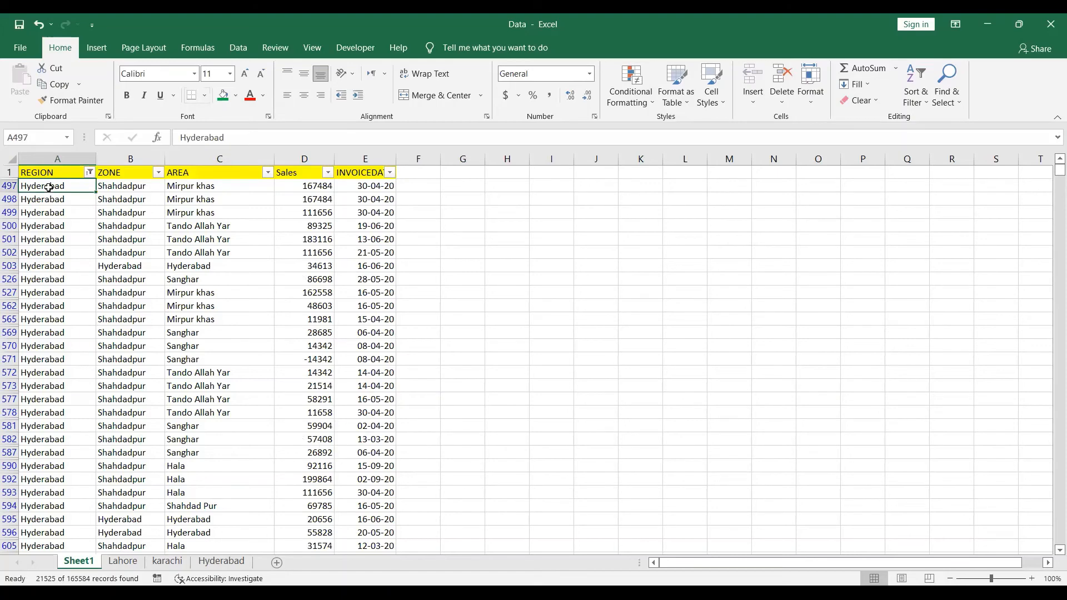
key("ctrl+shift+Right")
key("ctrl+shift+Down")
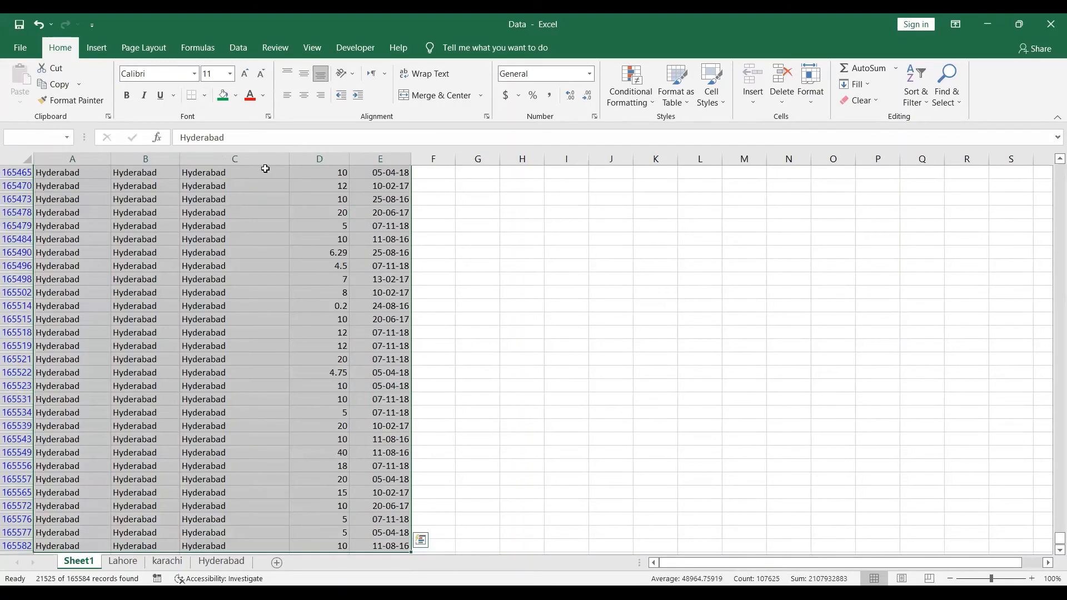
left_click(236, 100)
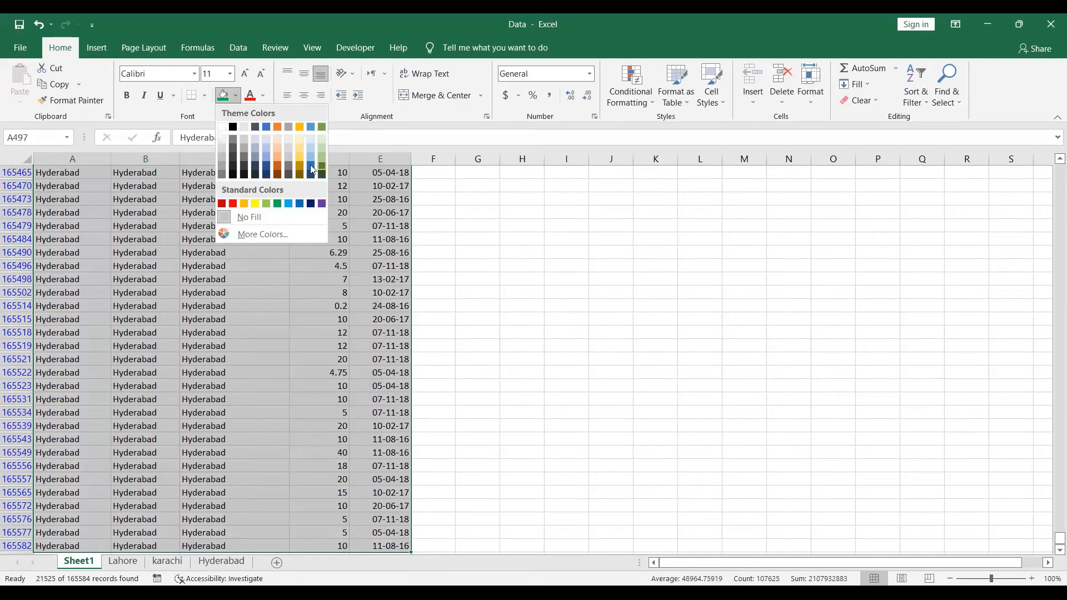
left_click(300, 204)
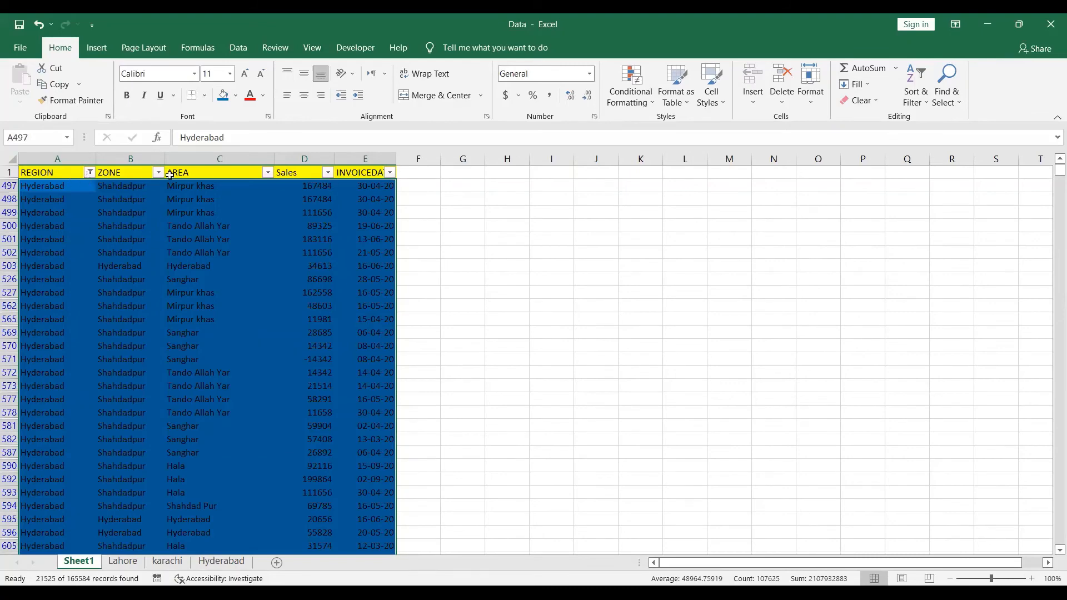
Turn the filters on the header row off and on again to bring back the records of every region.
left_click(9, 172)
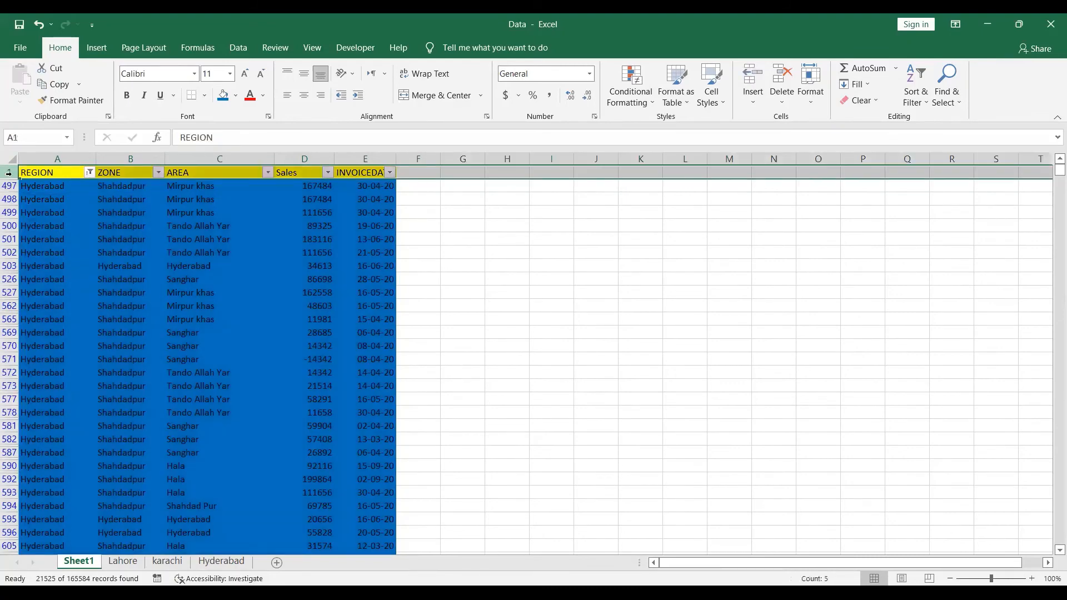
key("ctrl+shift+l")
key("ctrl+shift+l")
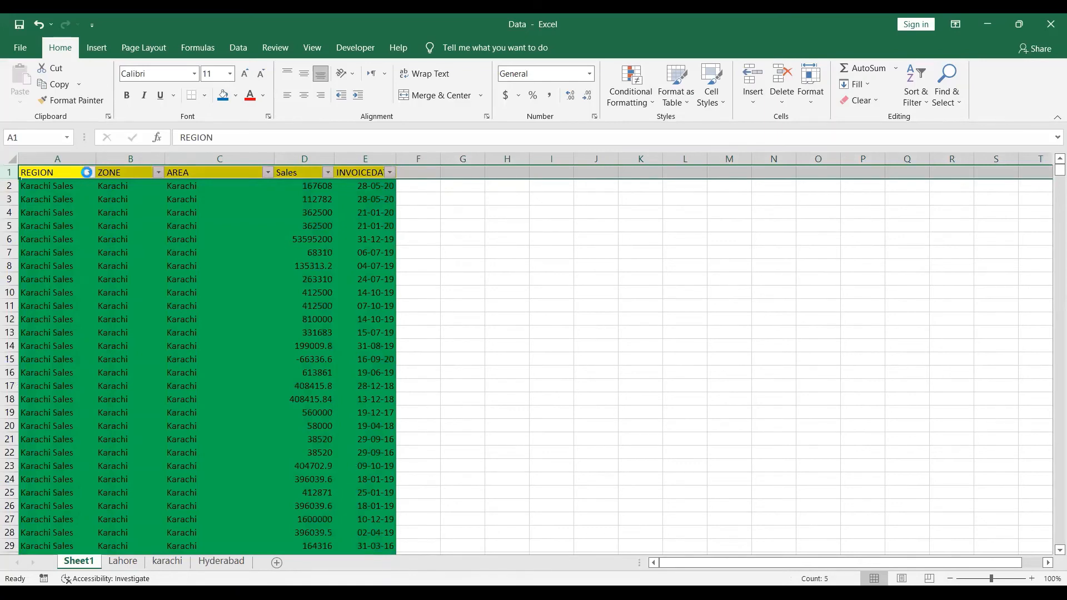
Sort the data by the REGION column's blue cell colour so the blue records come first.
left_click(89, 173)
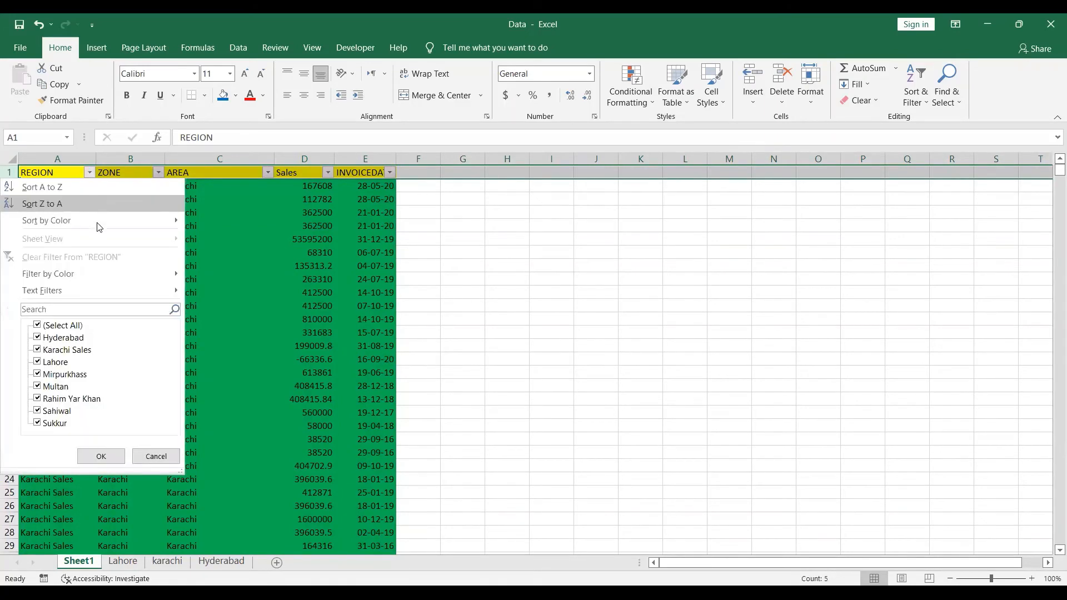
mouse_move(148, 220)
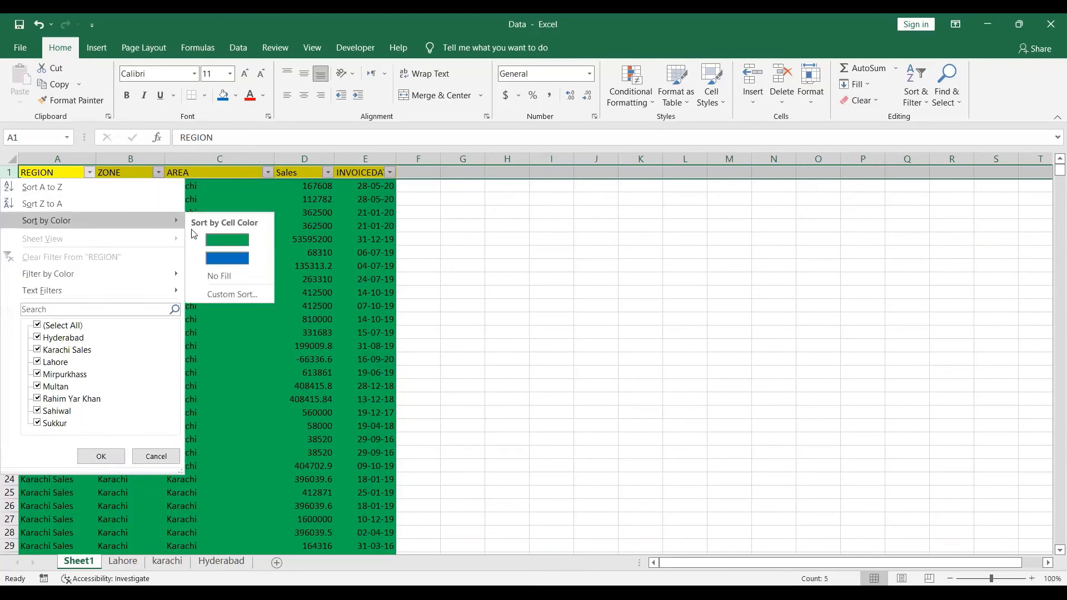
left_click(228, 258)
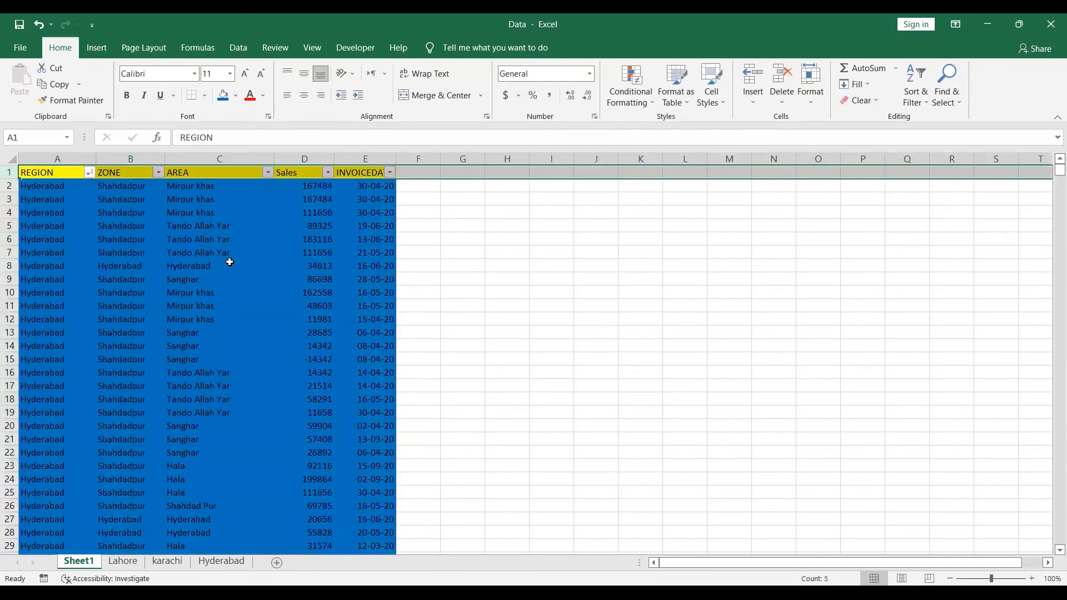
Sort the data by REGION cell colour with the No Fill records first.
left_click(88, 173)
mouse_move(91, 218)
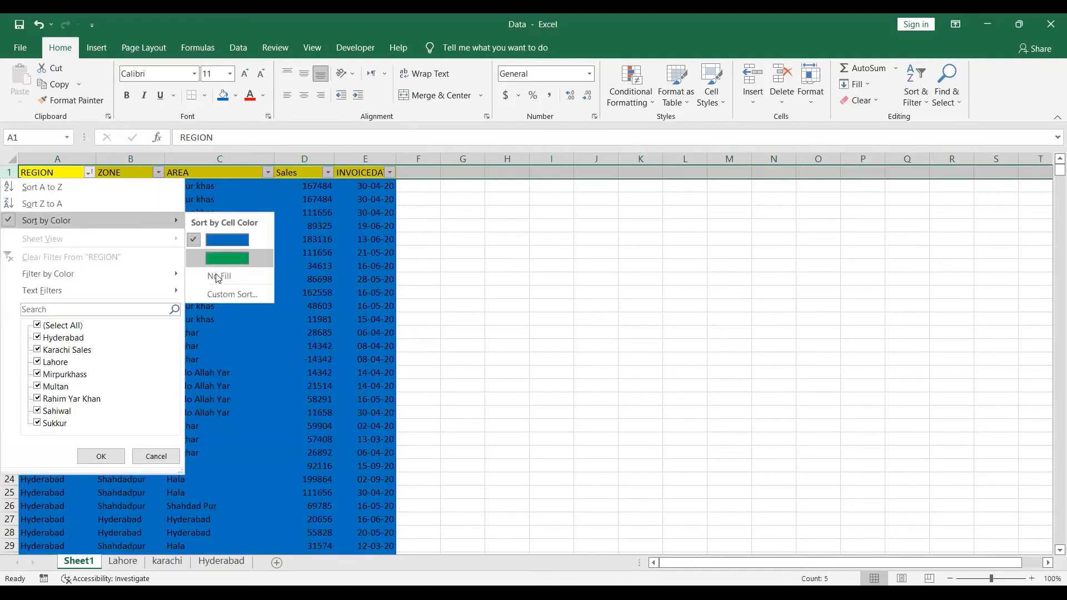
left_click(216, 281)
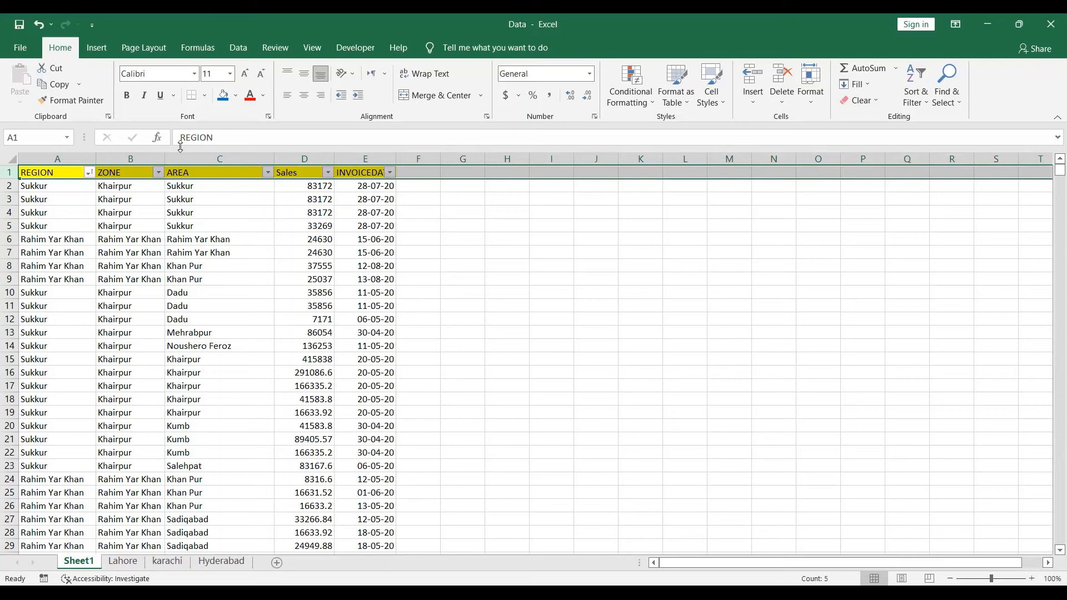
Review the custom sort settings for the REGION column's cell colour and leave them without sorting.
left_click(88, 174)
mouse_move(96, 222)
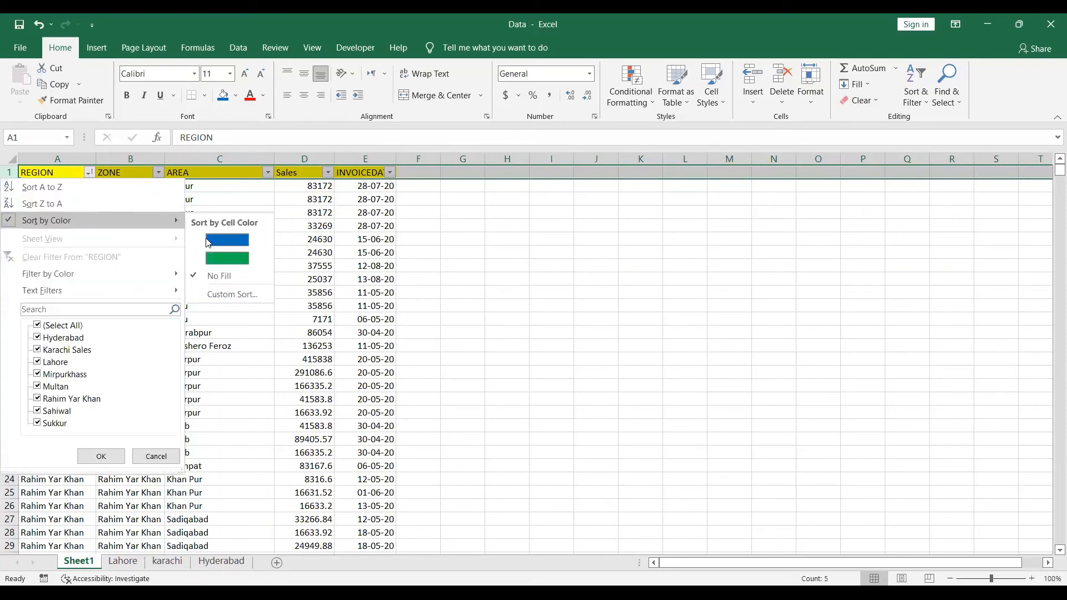
left_click(229, 294)
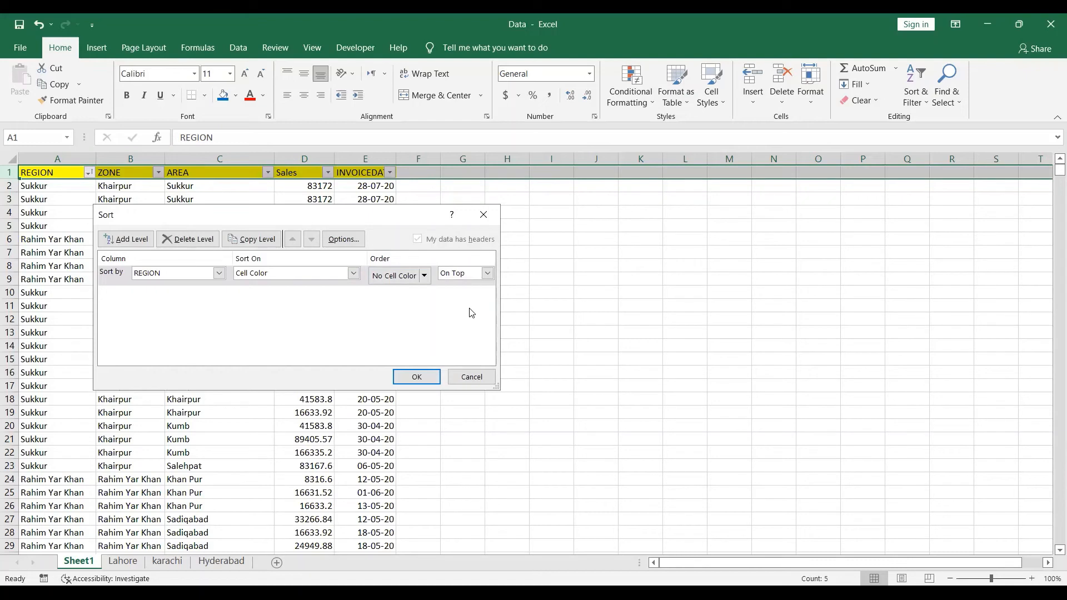
left_click(490, 376)
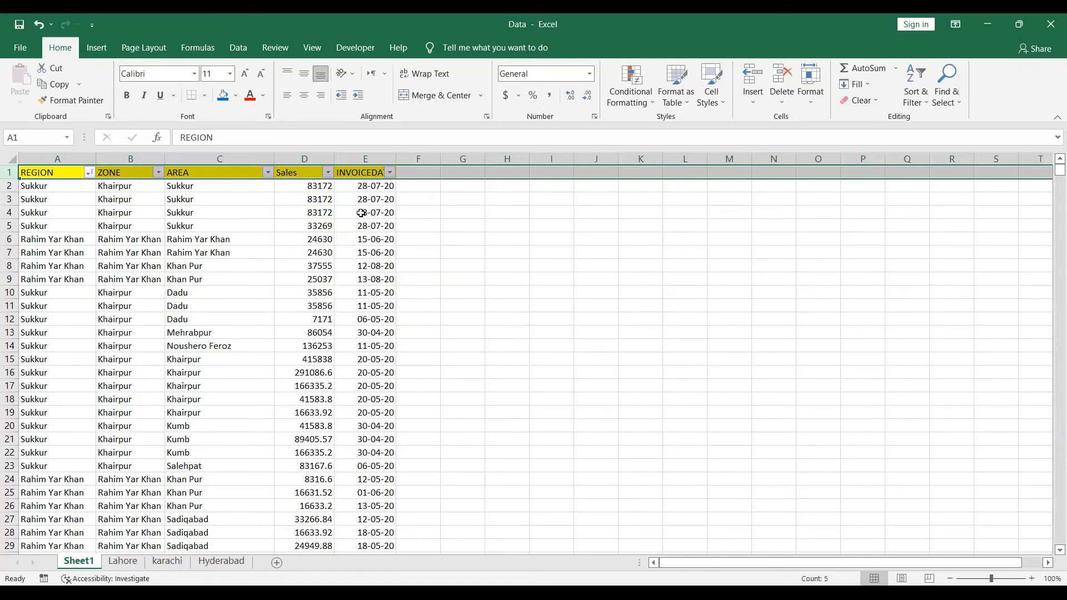
Move to cell A4, look through the Lahore, karachi and Hyderabad worksheets, and return to Sheet1.
left_click(361, 213)
key("Left")
key("Left")
key("Left")
key("Left")
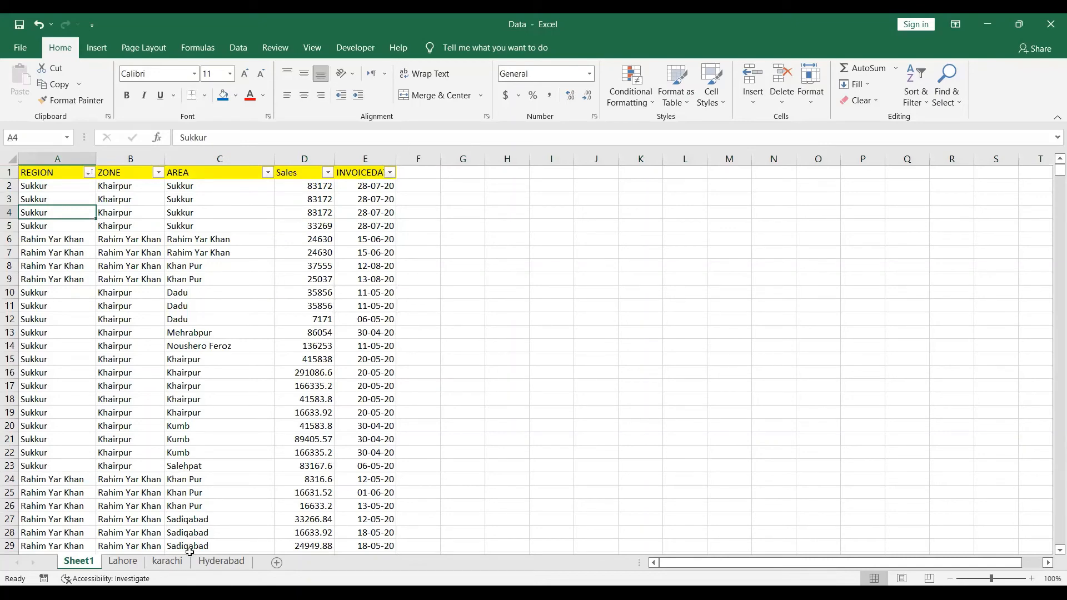
left_click(124, 561)
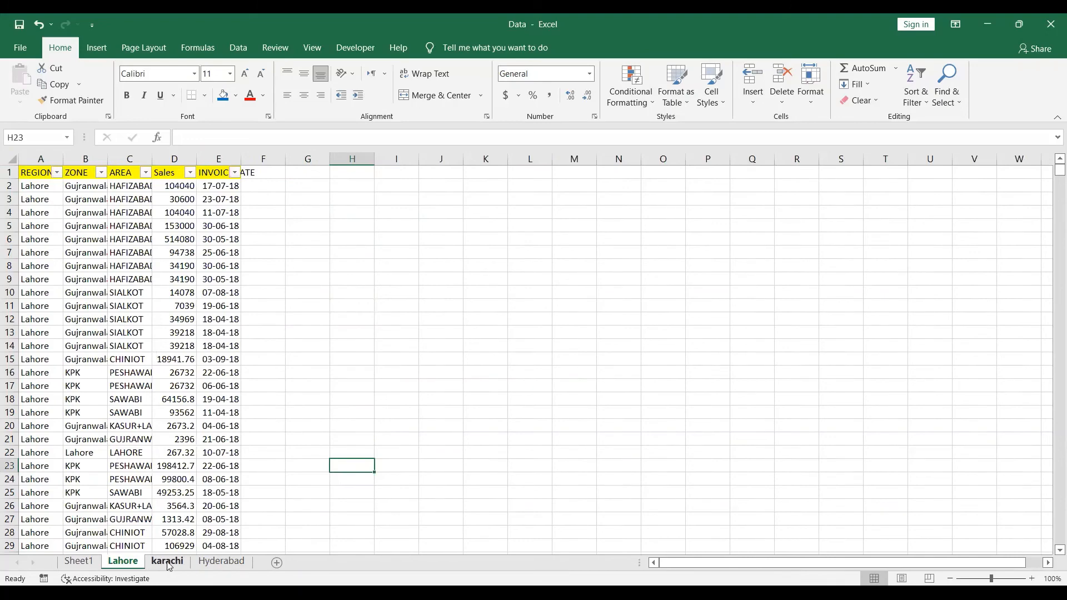
left_click(167, 562)
left_click(217, 566)
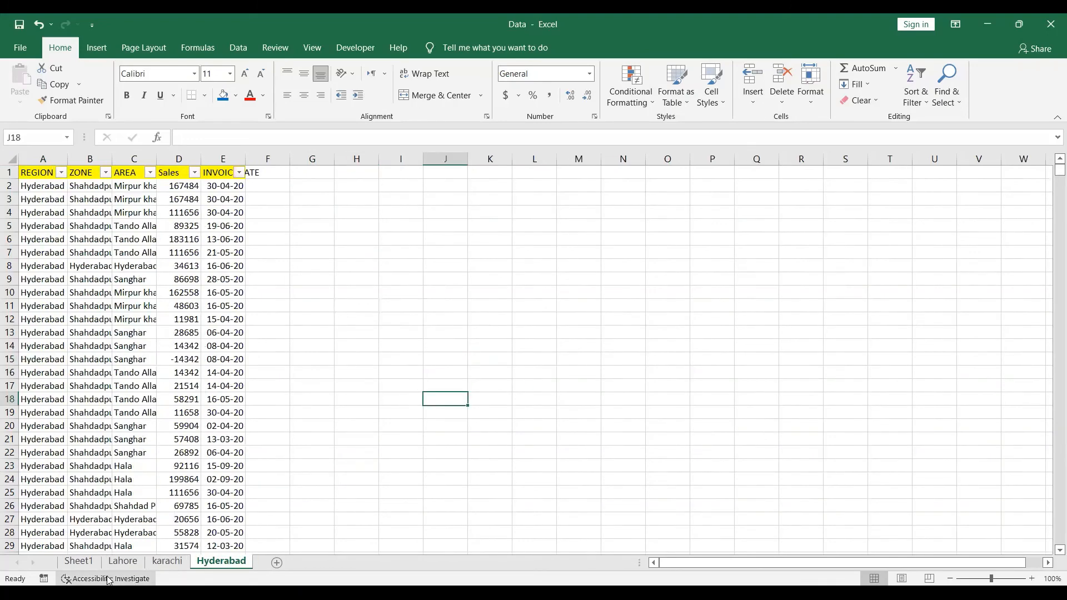
left_click(87, 560)
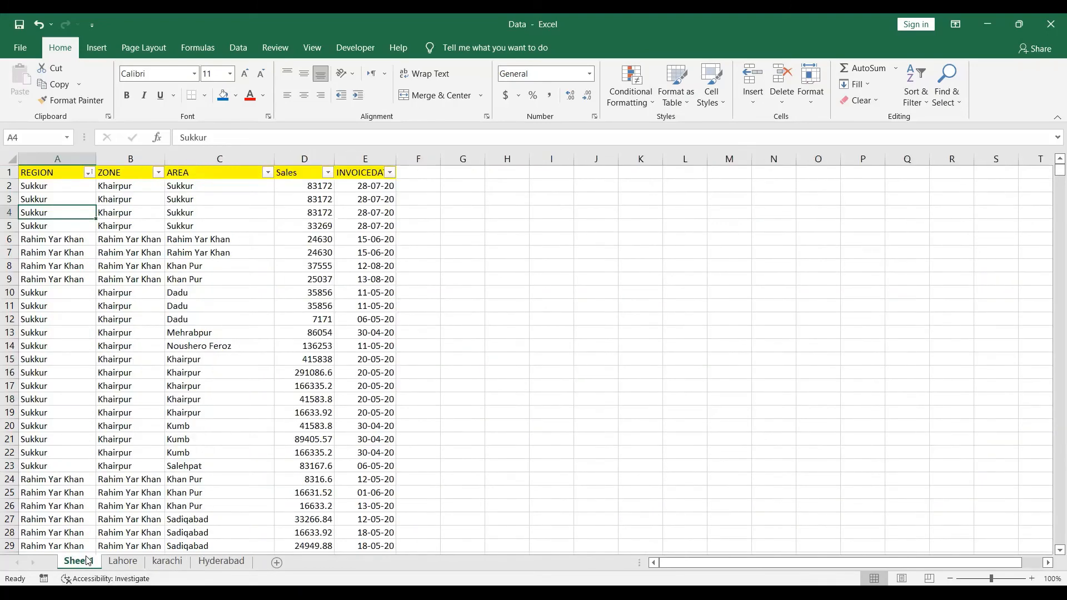
On the Lahore worksheet, select all Sales values from D2 downward to check their sum.
left_click(122, 561)
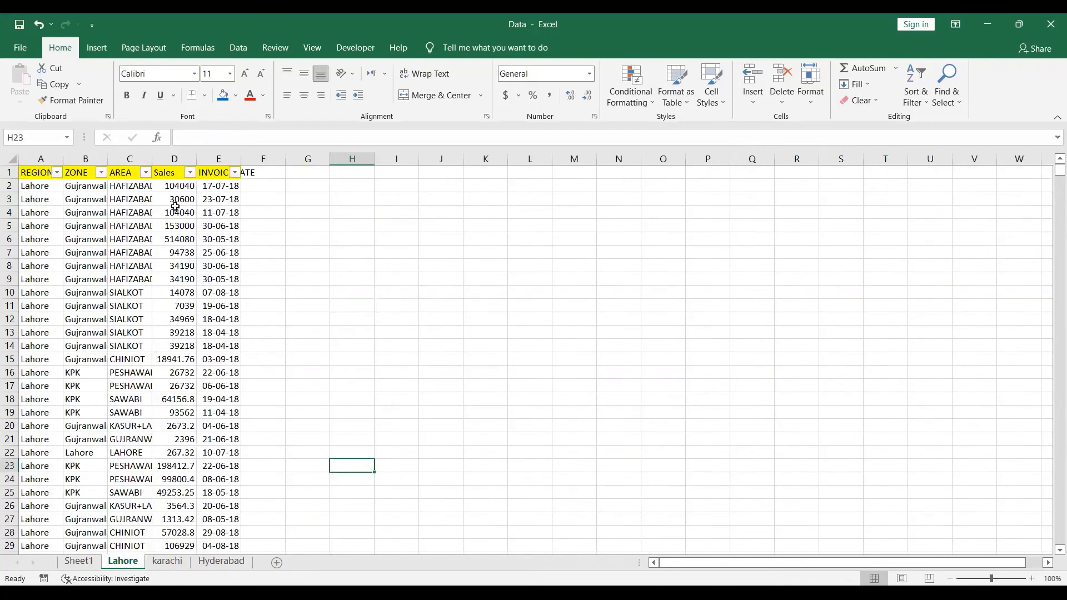
left_click(181, 188)
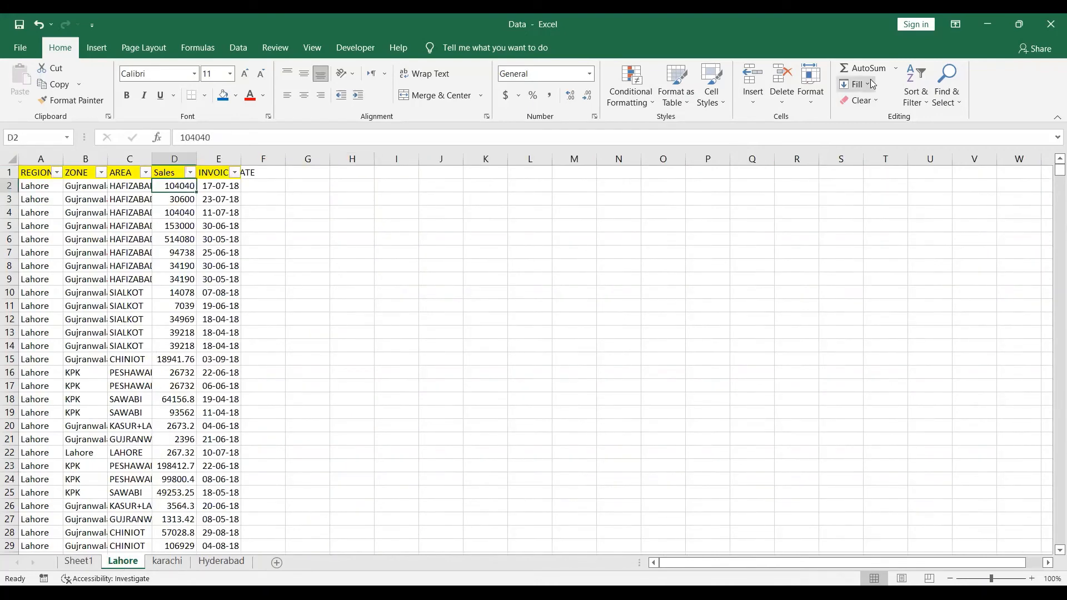
key("ctrl+shift+Down")
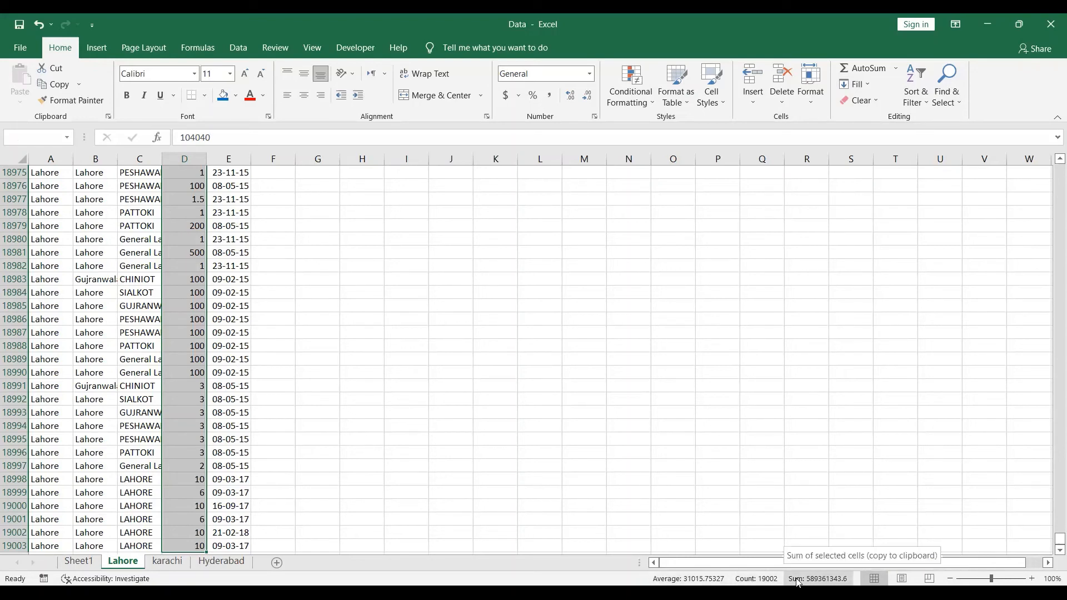
left_click(195, 331)
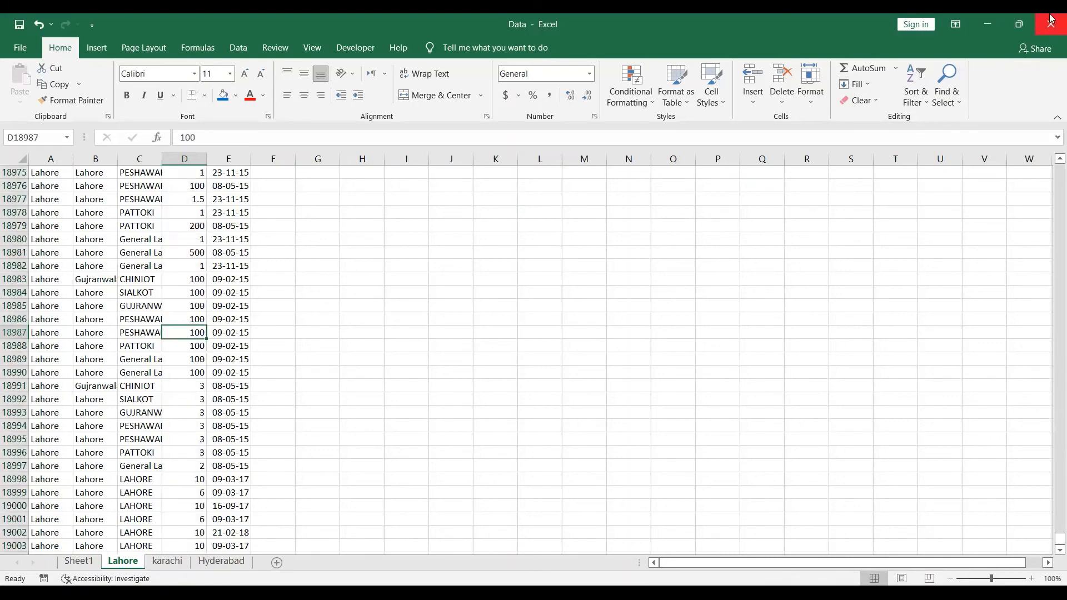
key("ctrl+Up")
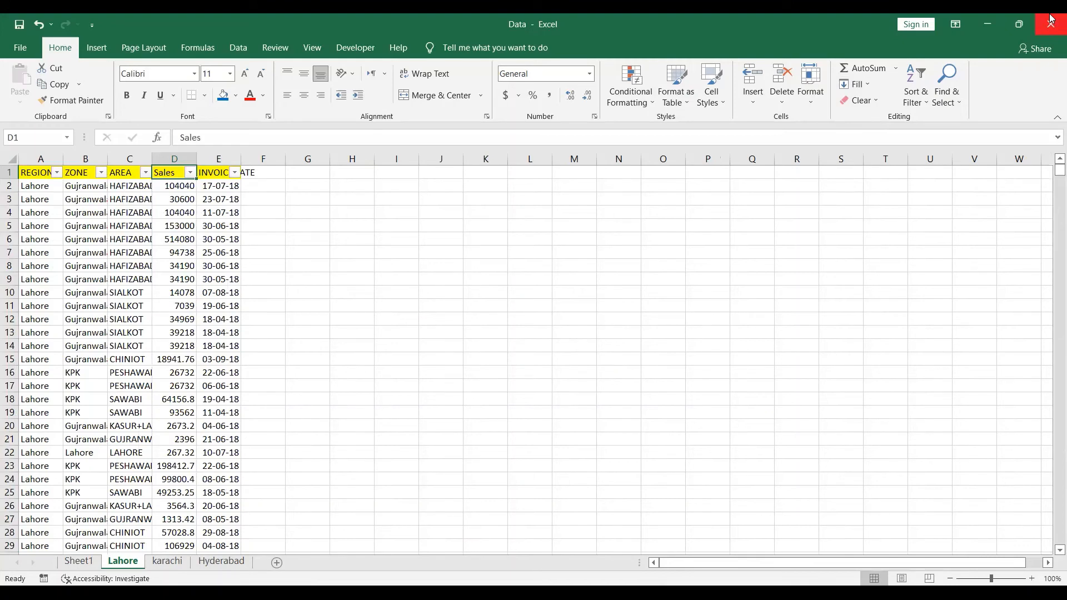
key("Down")
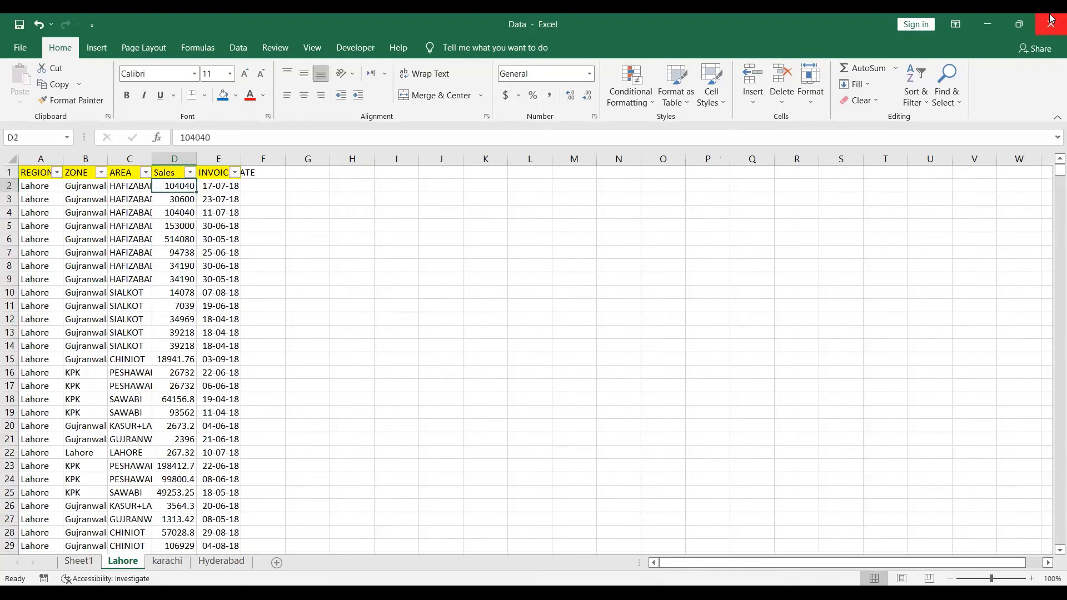
key("ctrl+shift+Down")
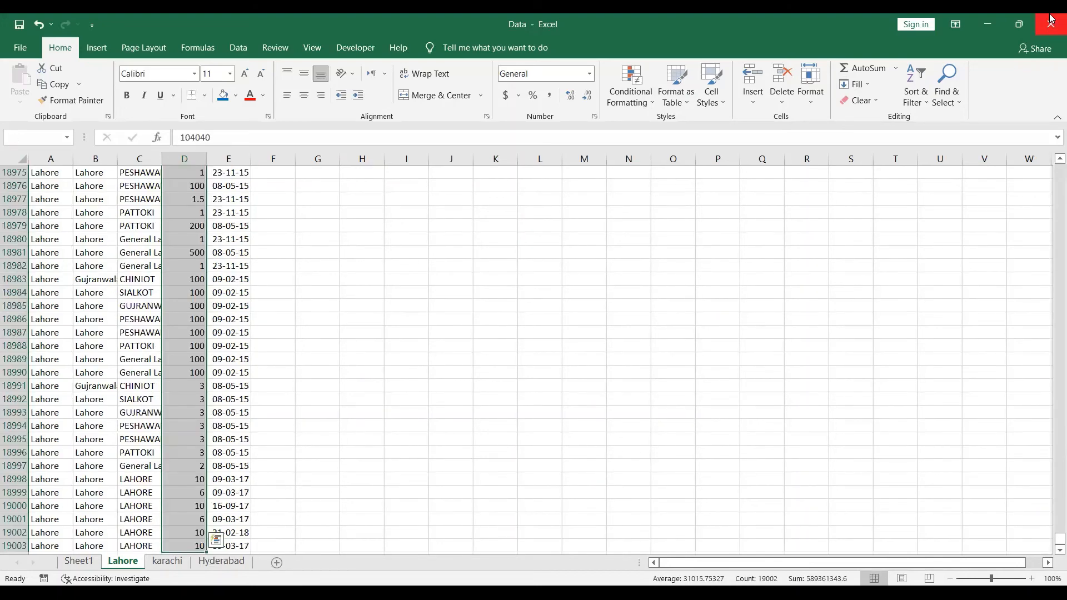
On the karachi worksheet, select all Sales values from D2 downward to check their sum, and return to the header row.
left_click(157, 563)
key("Up")
key("Up")
key("Up")
key("Up")
key("Up")
key("Up")
key("Up")
key("Up")
key("Up")
key("Up")
key("Up")
key("Up")
key("Up")
key("Up")
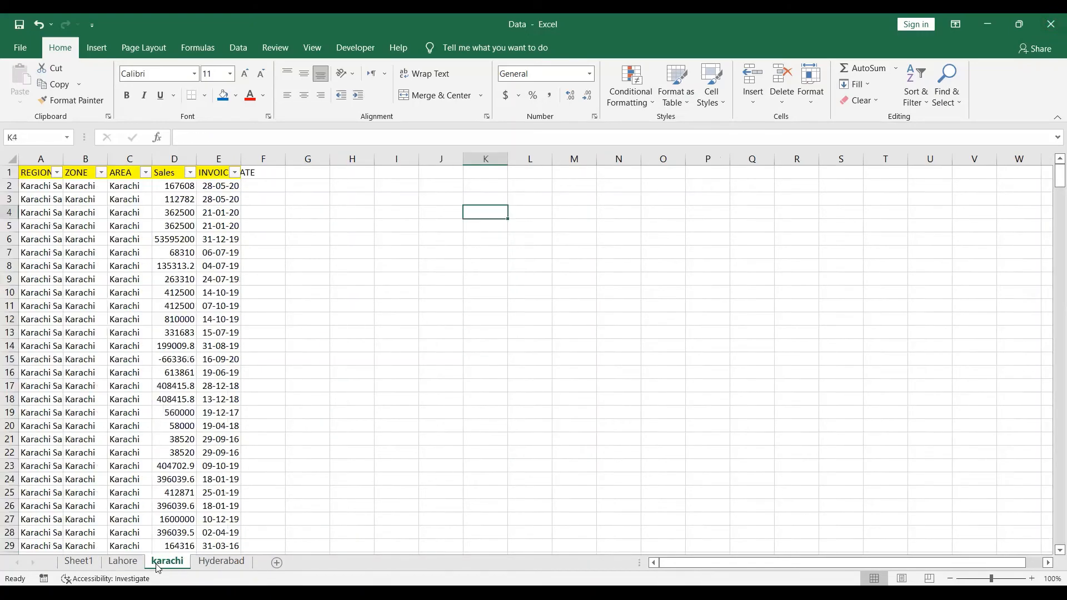
key("Left")
key("Left")
key("Left")
key("Left")
key("Left")
key("Left")
key("Left")
key("Left")
key("Left")
key("Left")
key("Right")
key("Right")
key("Right")
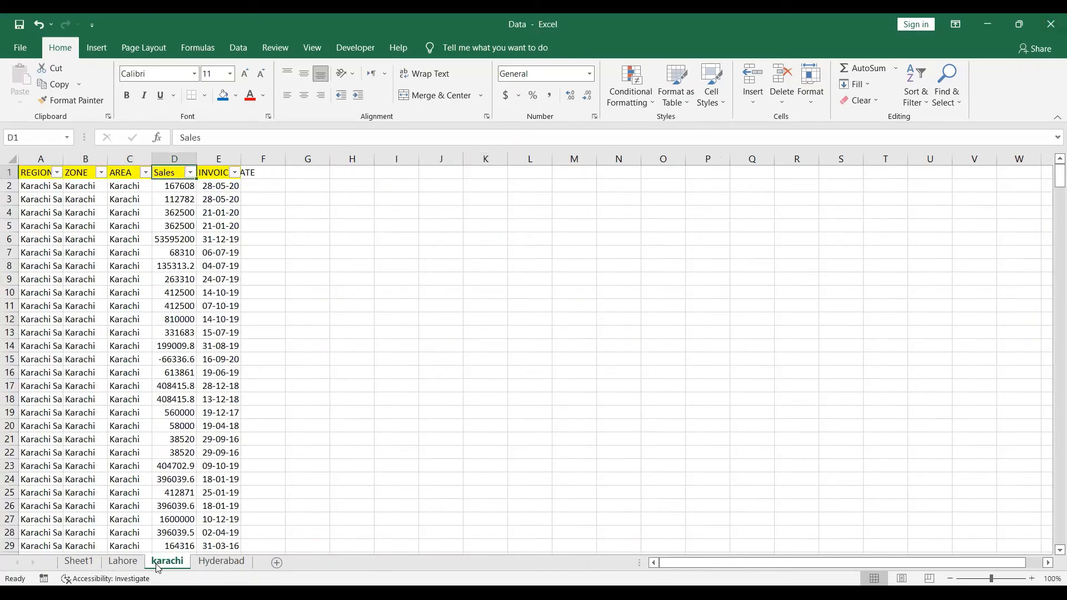
key("Down")
key("ctrl+shift+Down")
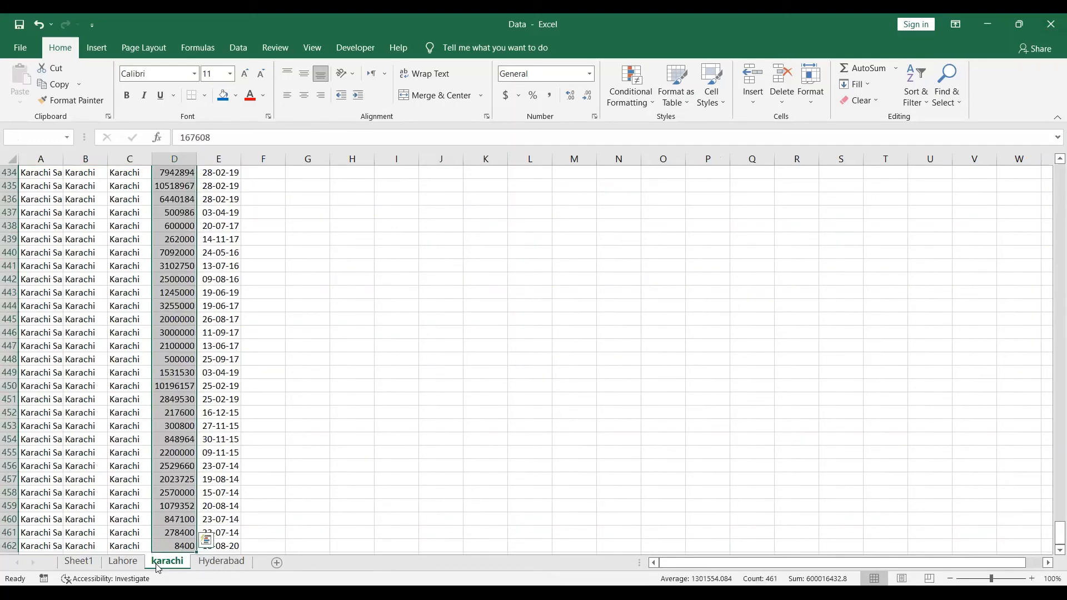
key("ctrl+Up")
key("Right")
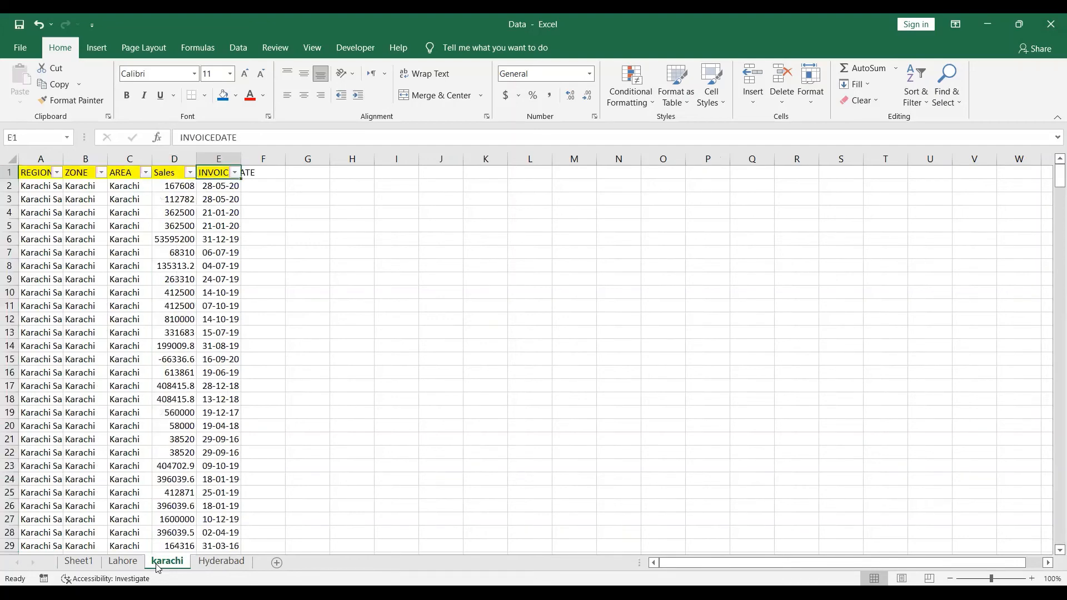
On the karachi worksheet, autofit the widths of the REGION and INVOICEDATE columns.
key("Left")
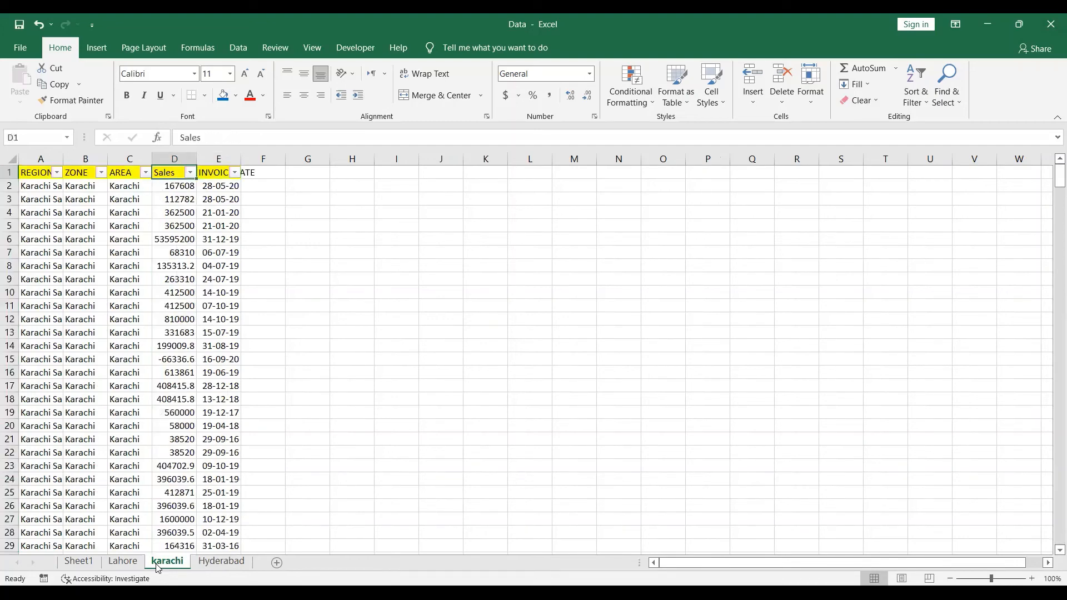
key("ctrl+Left")
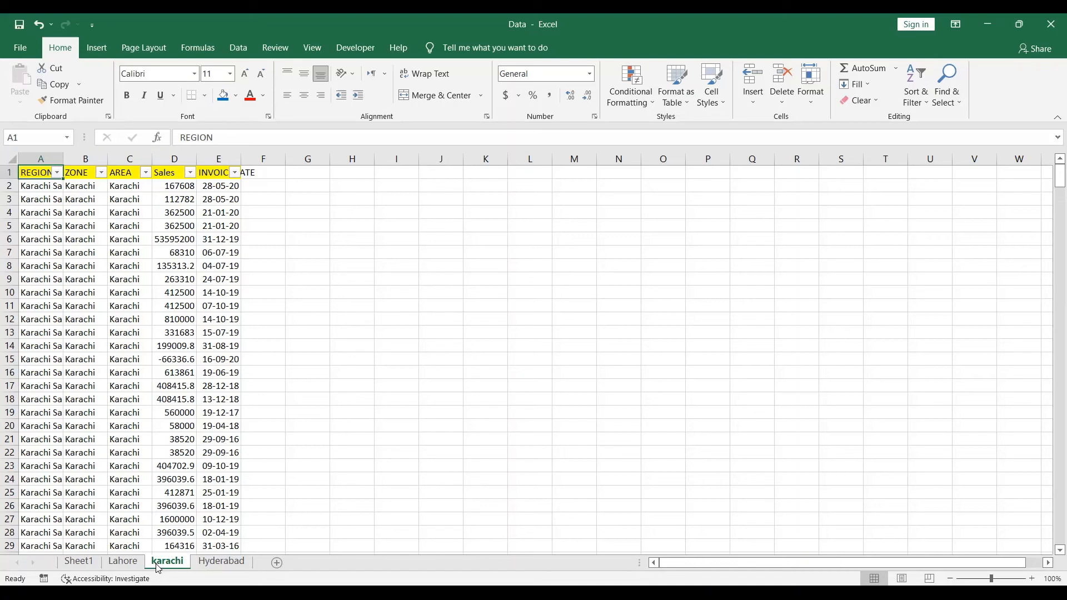
left_click(233, 503)
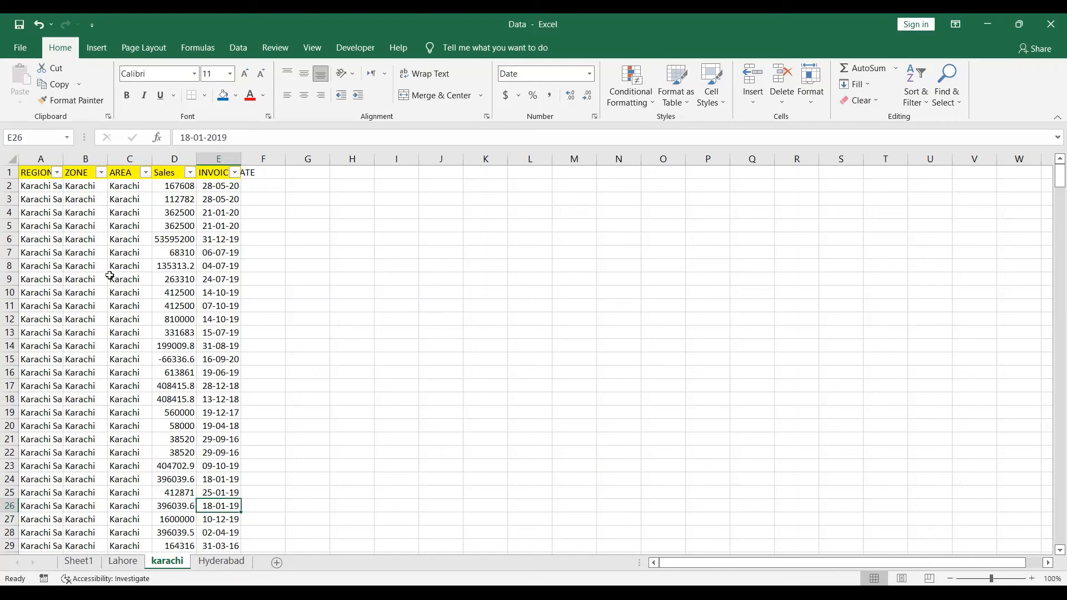
double_click(65, 155)
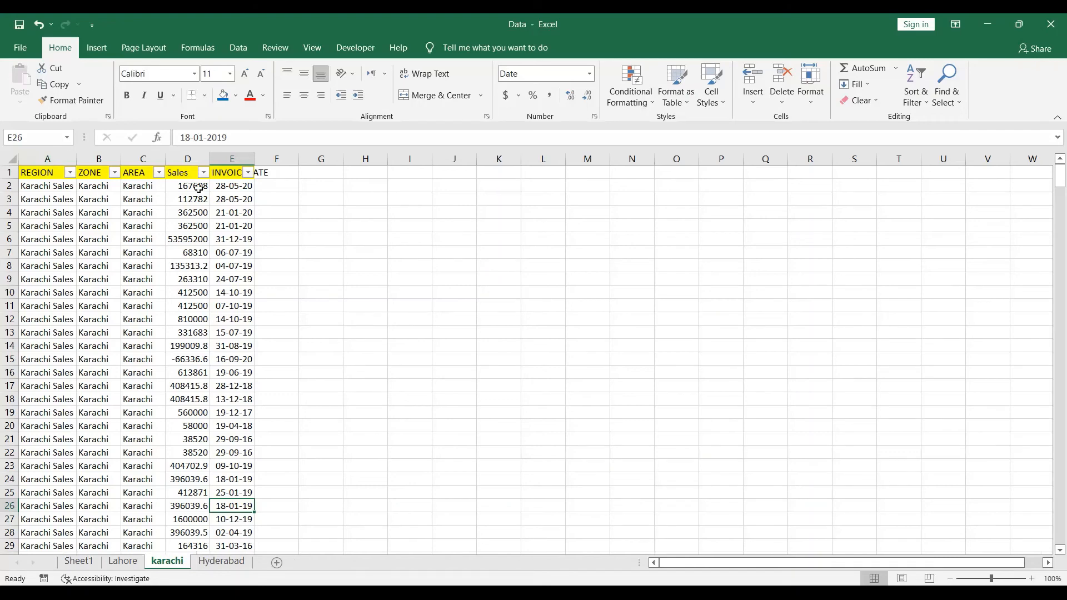
double_click(257, 155)
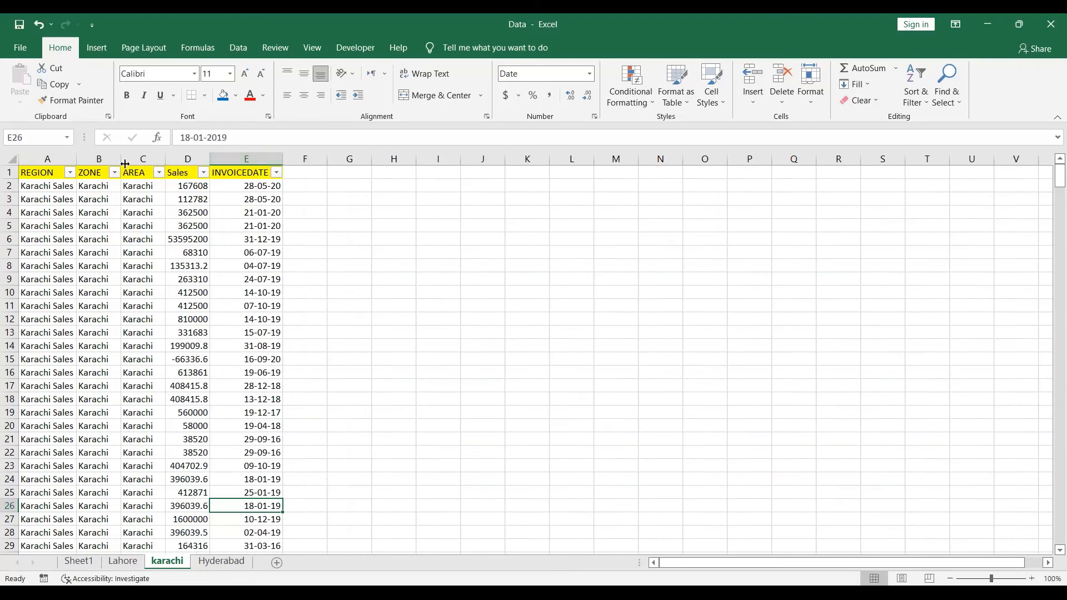
Select the whole karachi data range including headers and choose a heavy dashed line for its outline and inside borders.
left_click(30, 171)
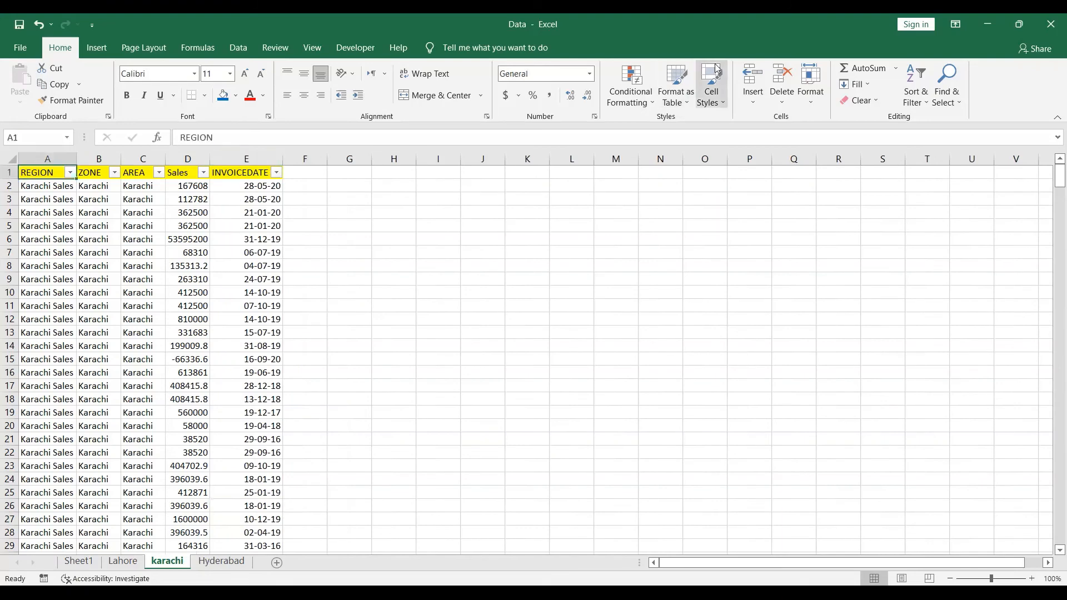
key("ctrl+Right")
key("Left")
key("ctrl+Left")
key("ctrl+shift+Right")
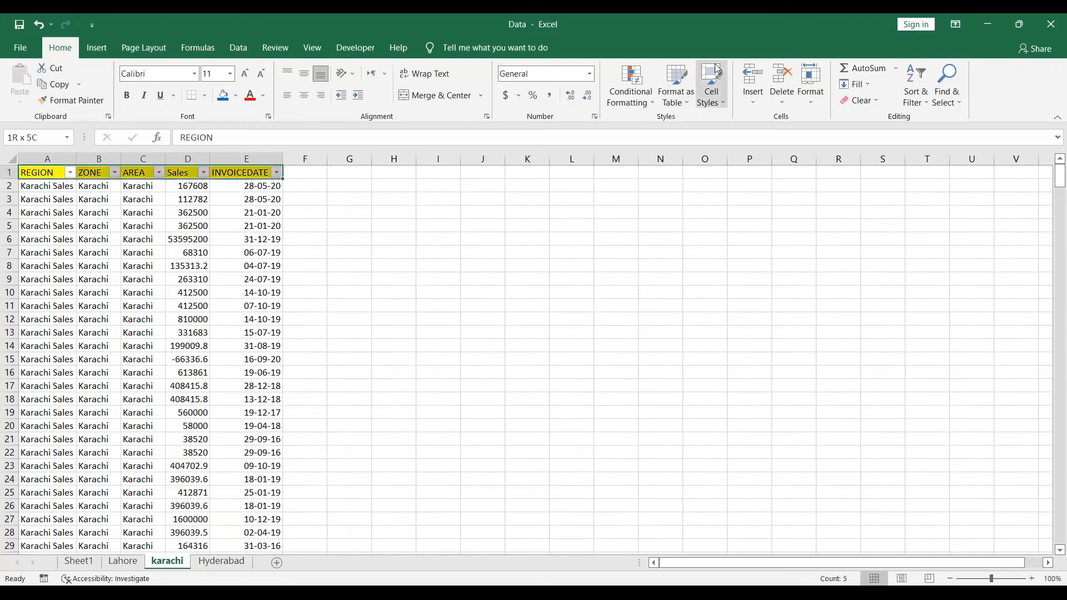
key("ctrl+shift+Down")
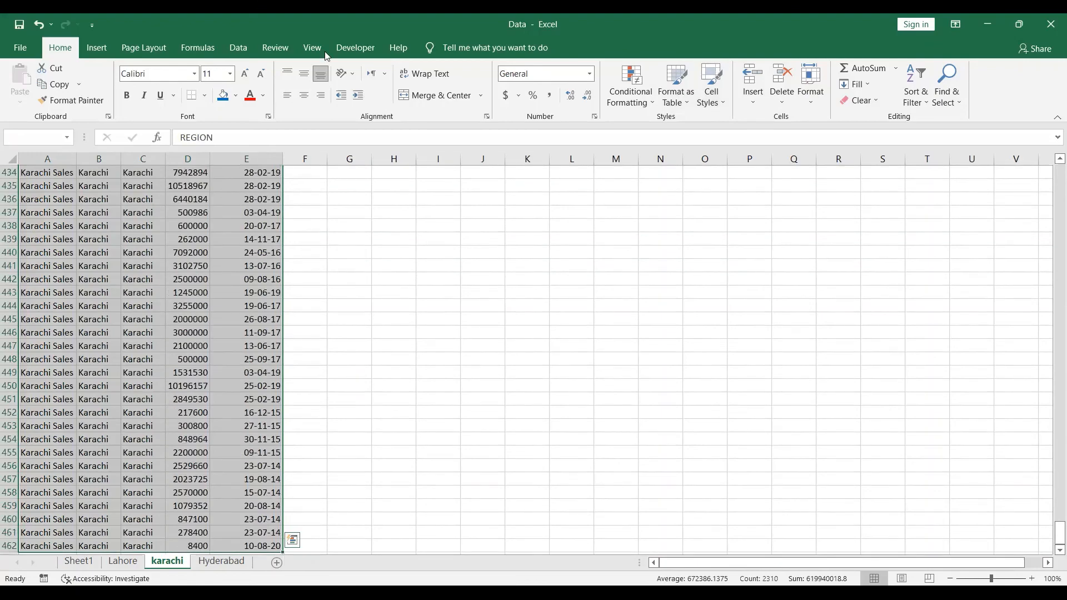
left_click(205, 95)
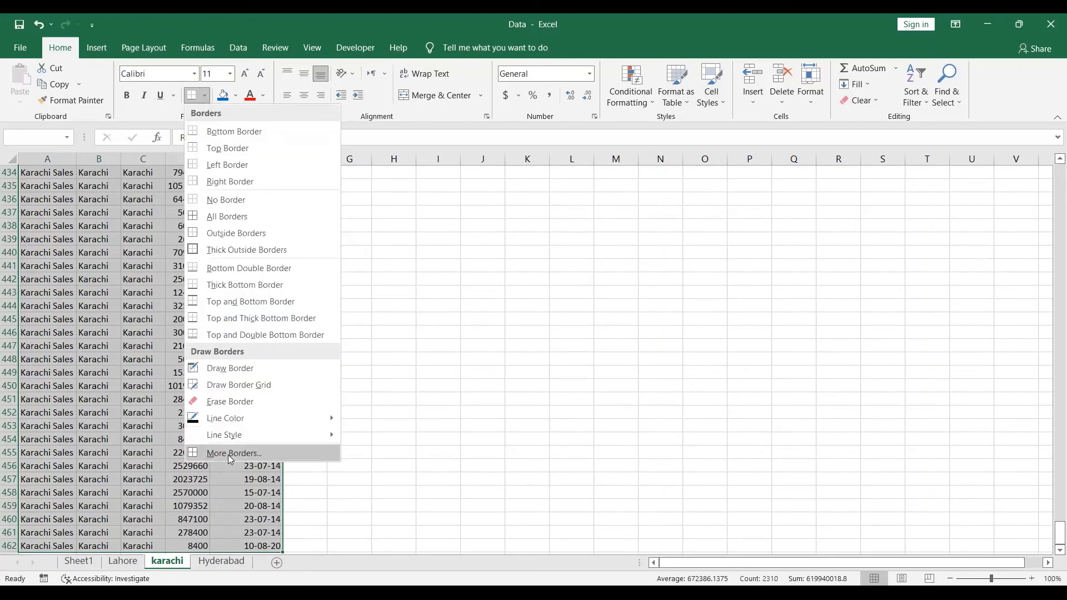
left_click(228, 453)
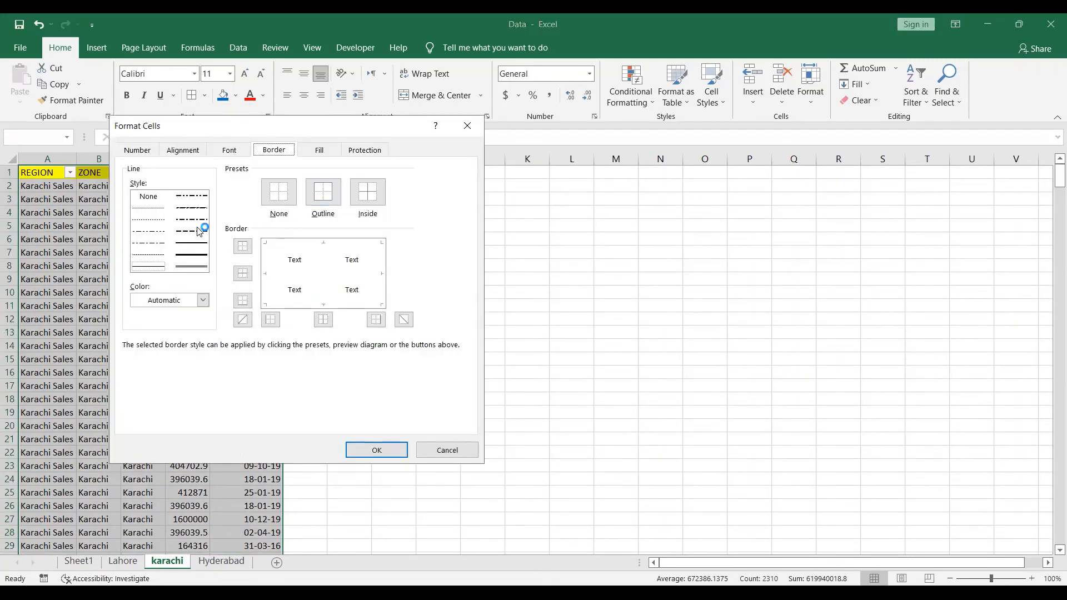
left_click(199, 232)
left_click(321, 206)
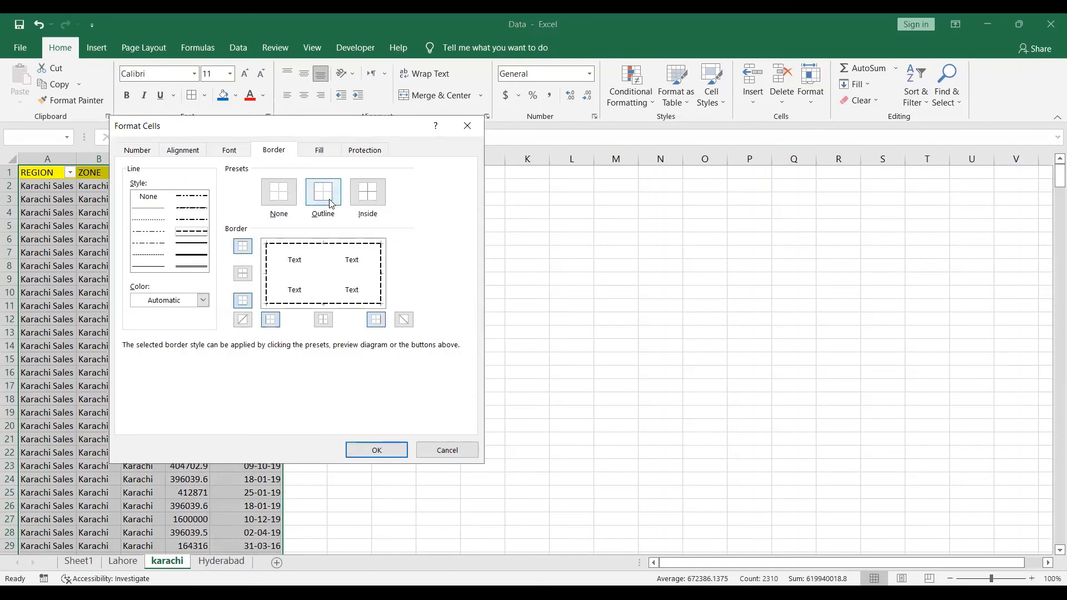
left_click(355, 203)
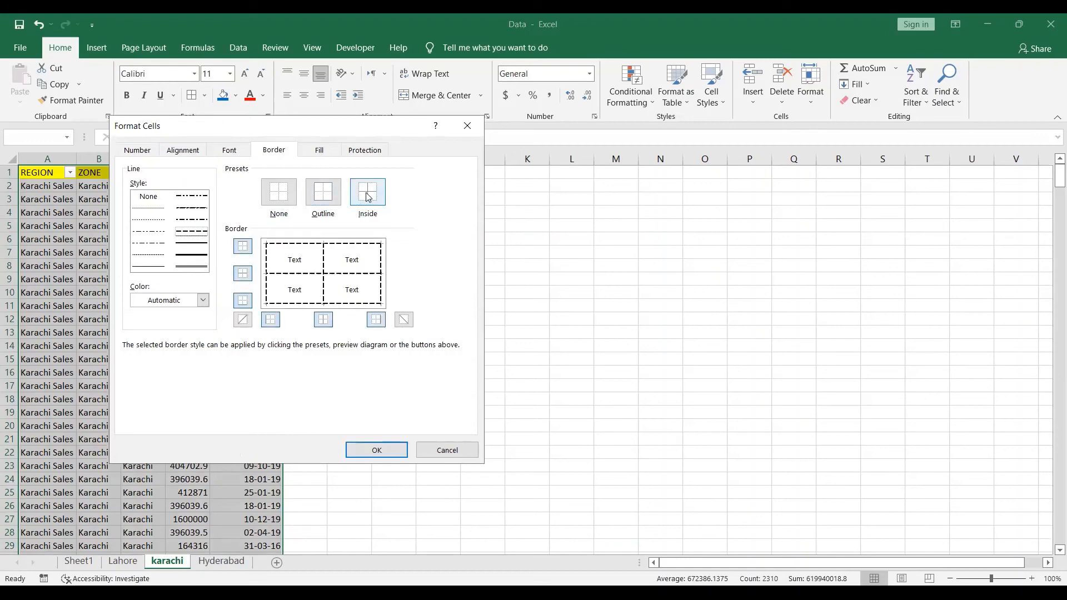
Colour the dashed outline border light blue and the inside borders purple, and apply them to the karachi data.
left_click(203, 302)
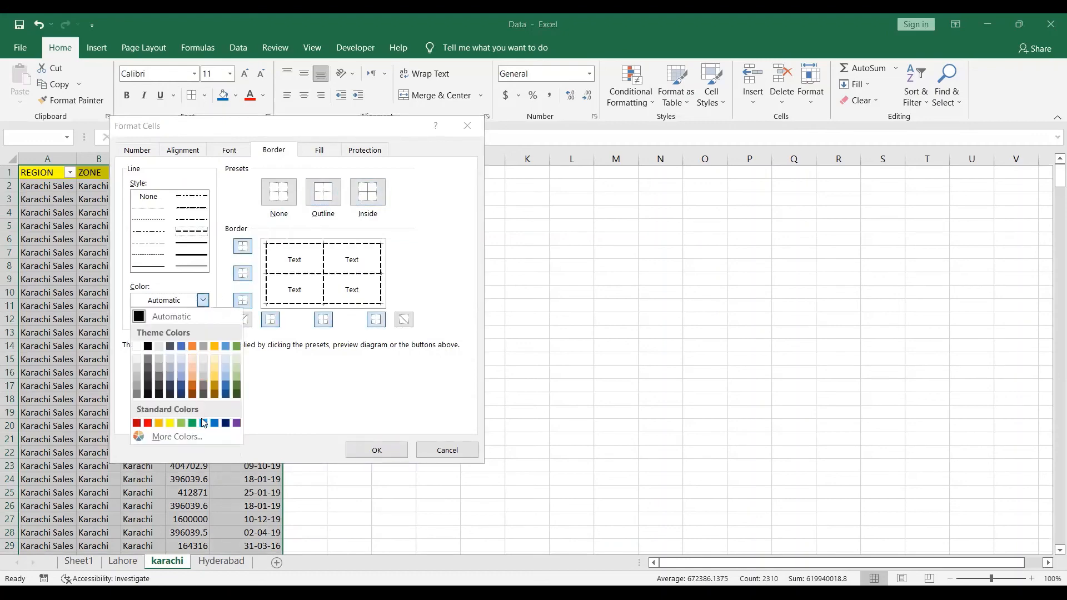
left_click(204, 423)
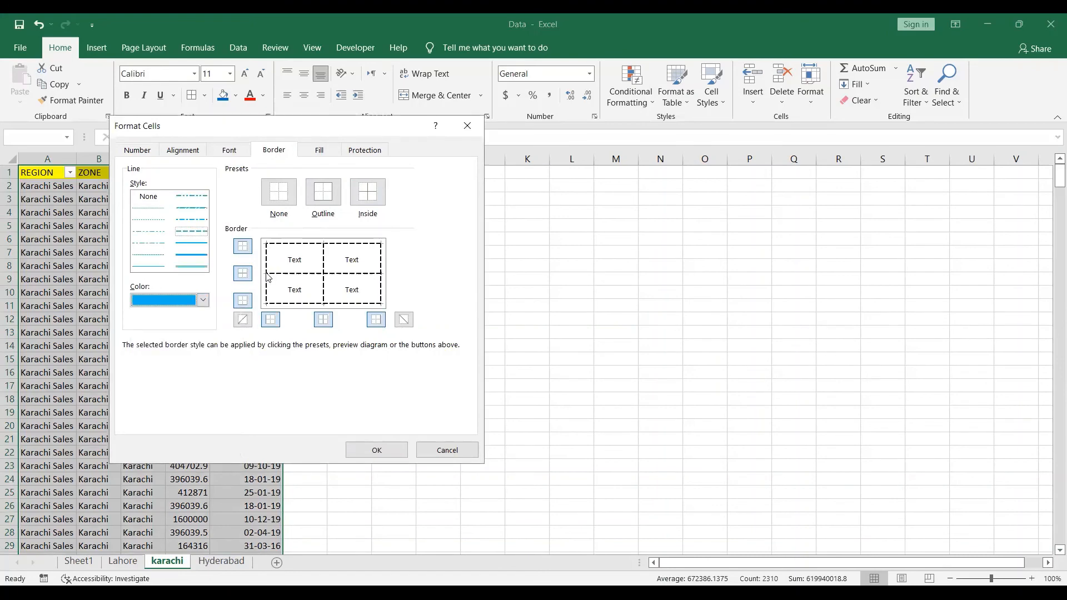
left_click(324, 199)
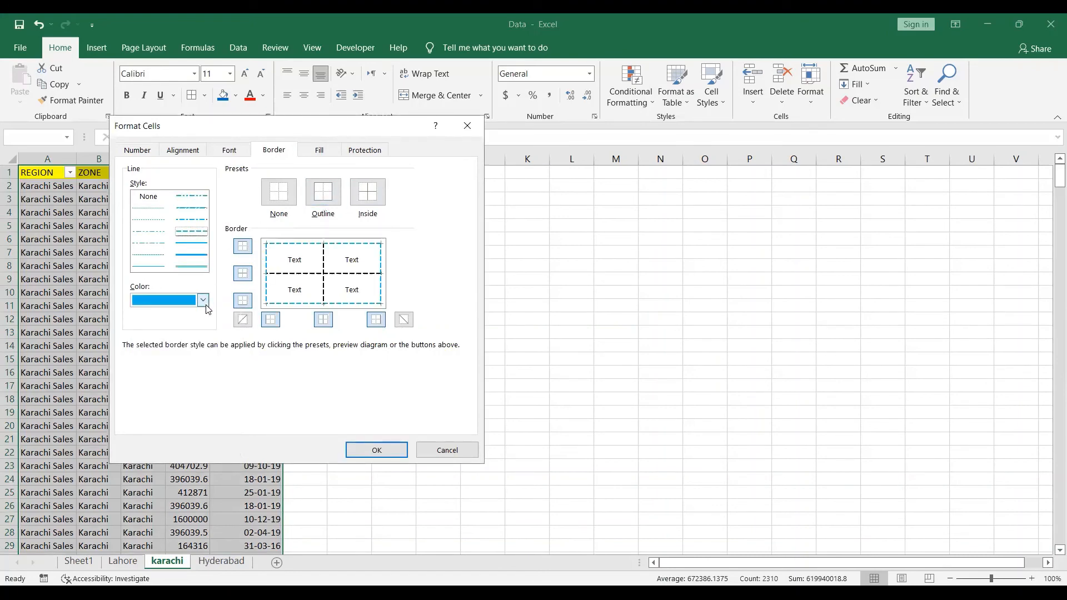
left_click(204, 301)
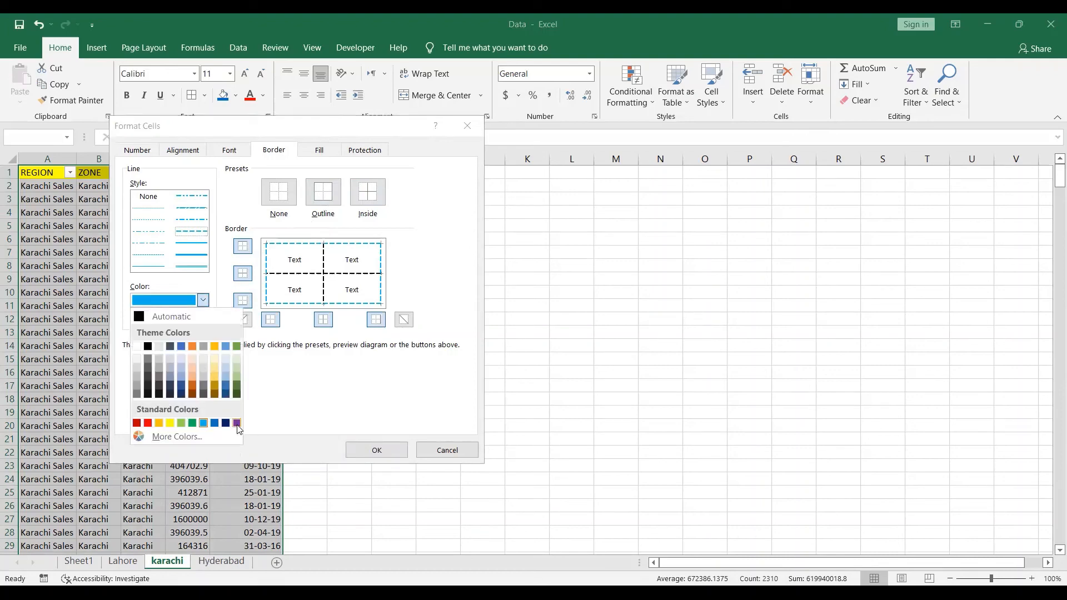
left_click(237, 424)
left_click(369, 200)
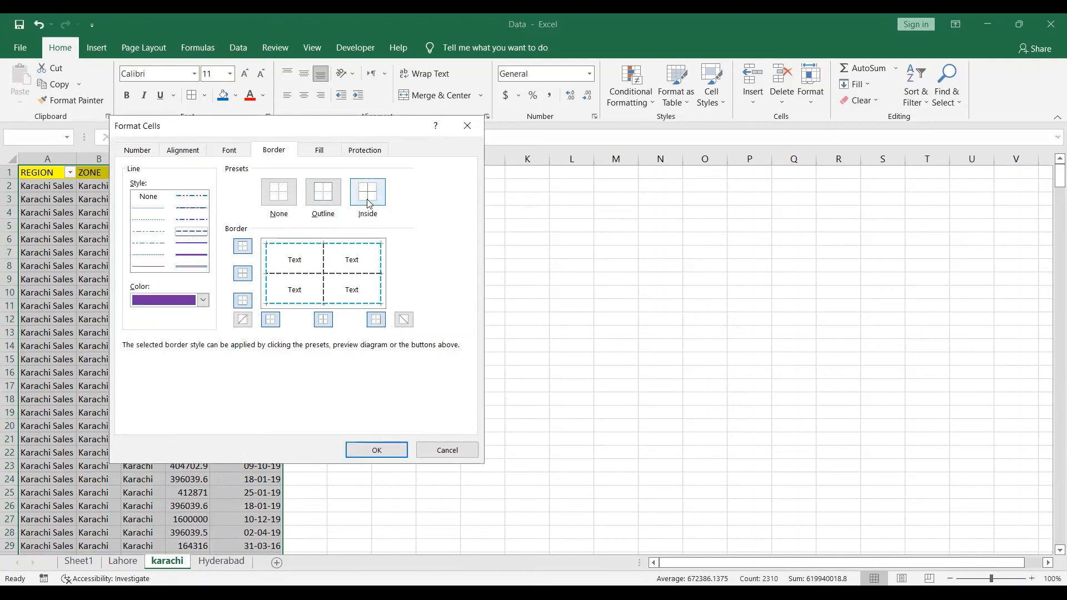
left_click(377, 449)
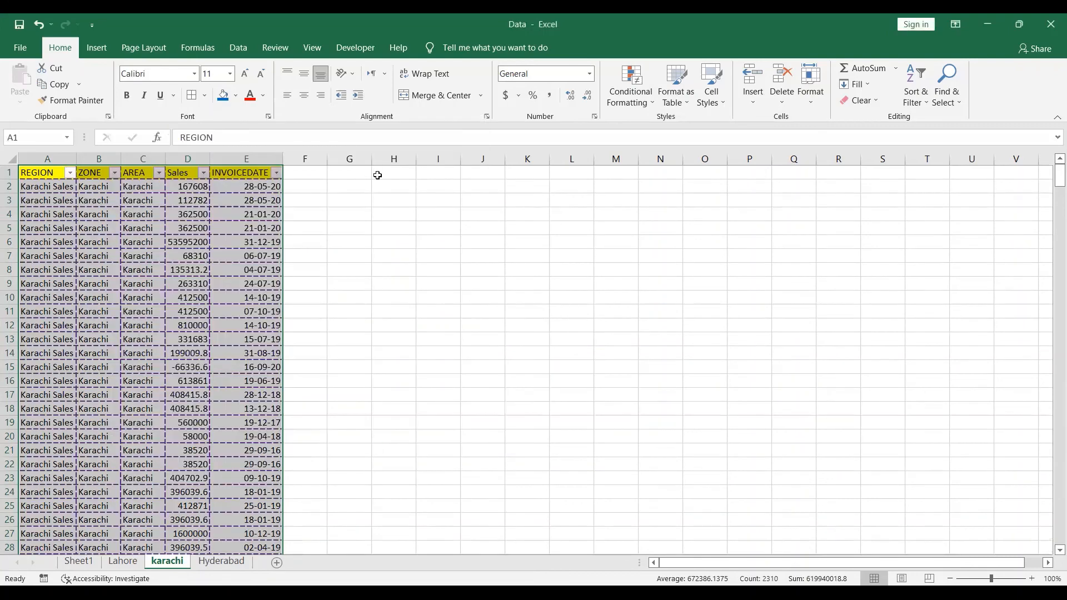
left_click(361, 216)
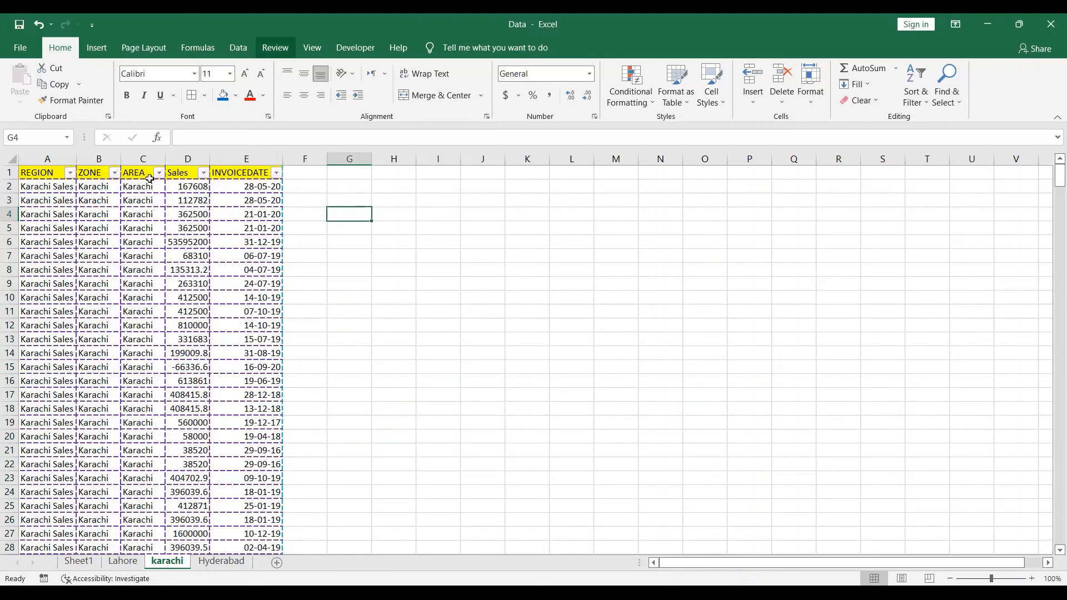
Format the karachi range A1:E462 as a table with headers in a dark grey style, and change it to the dark blue style.
left_click(49, 168)
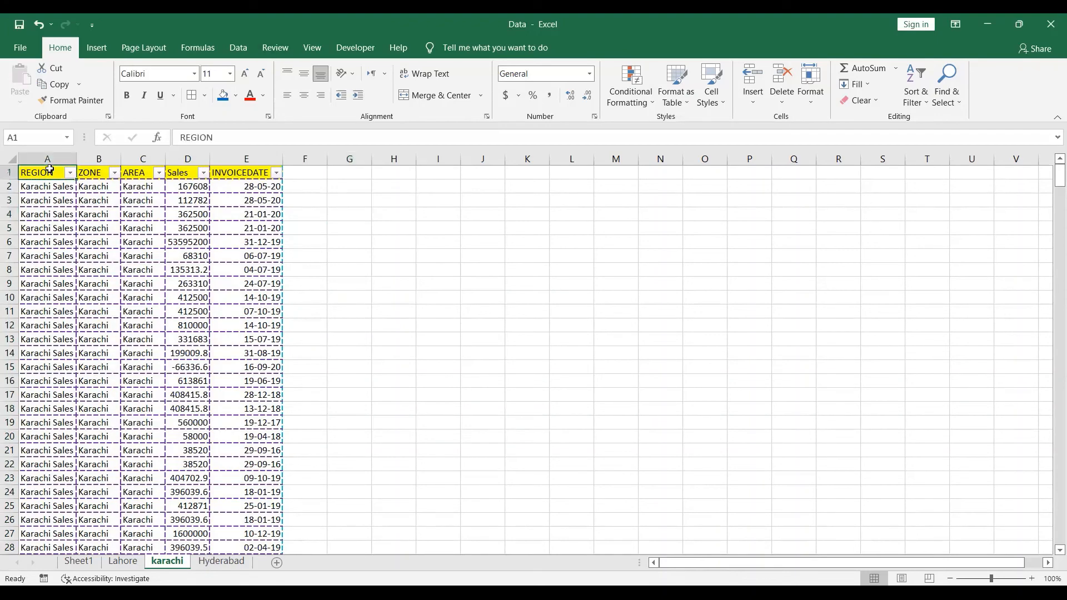
key("ctrl+shift+Right")
key("ctrl+shift+Down")
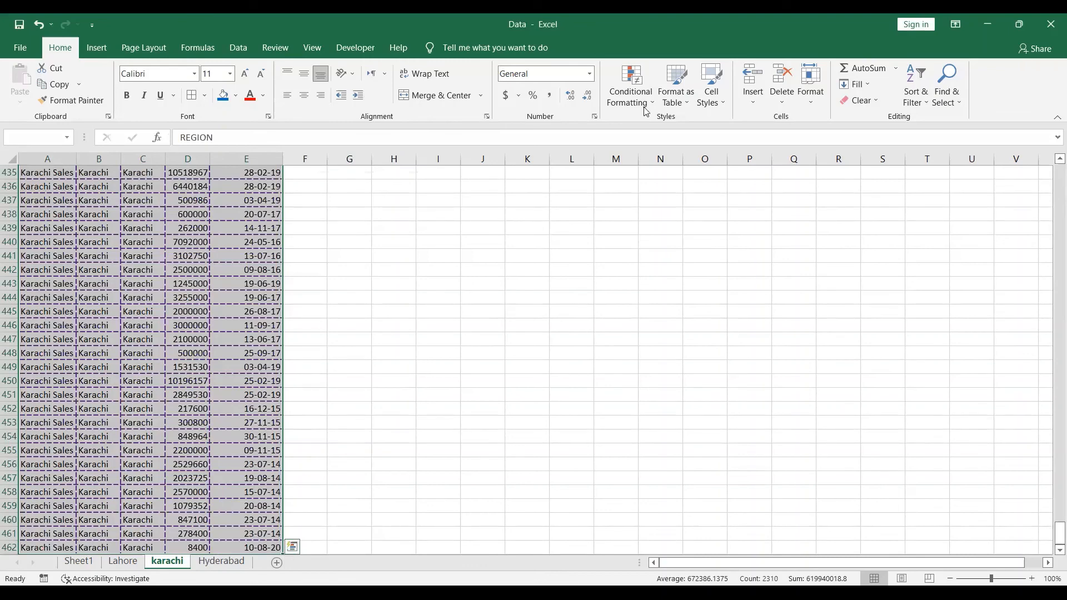
left_click(669, 103)
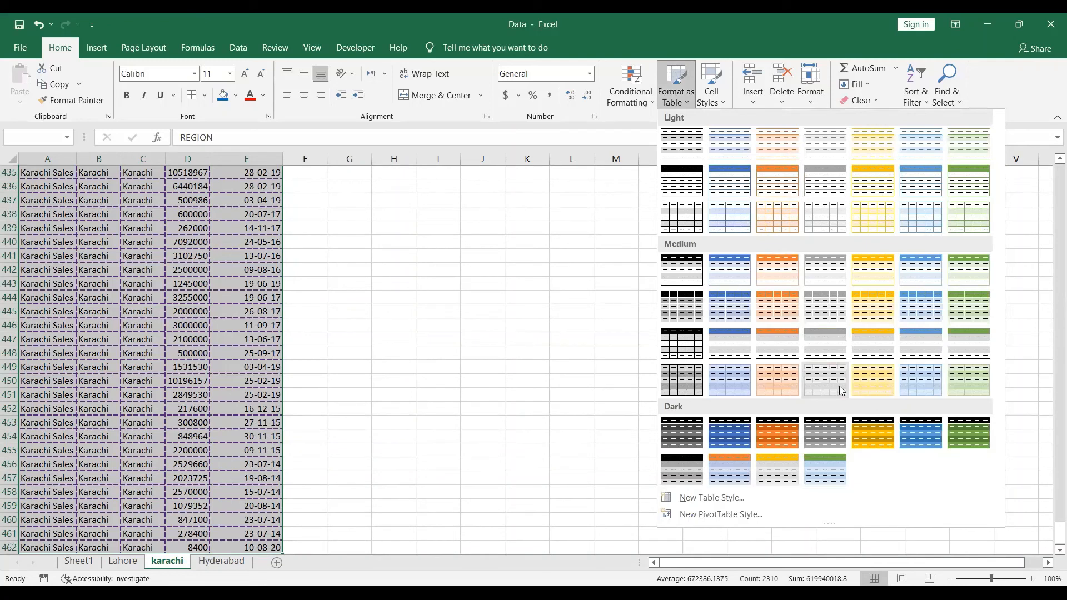
left_click(834, 438)
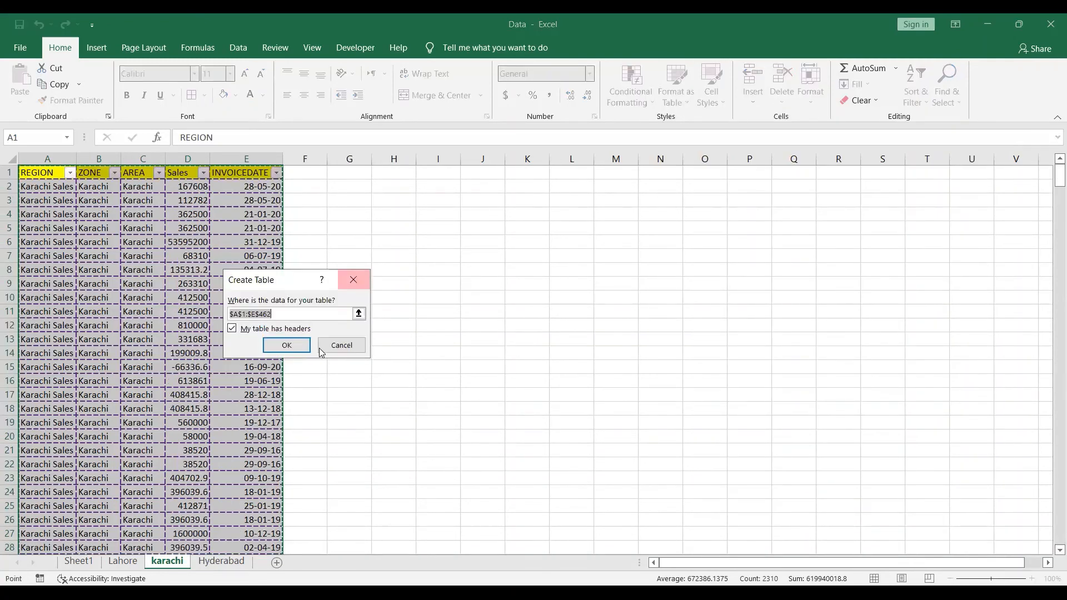
left_click(299, 343)
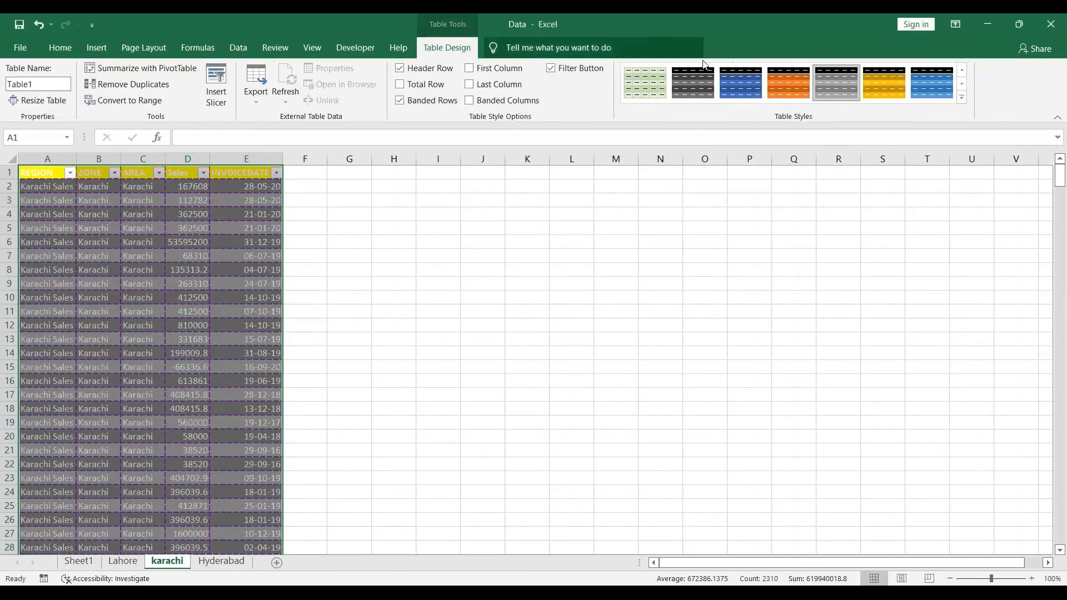
left_click(747, 81)
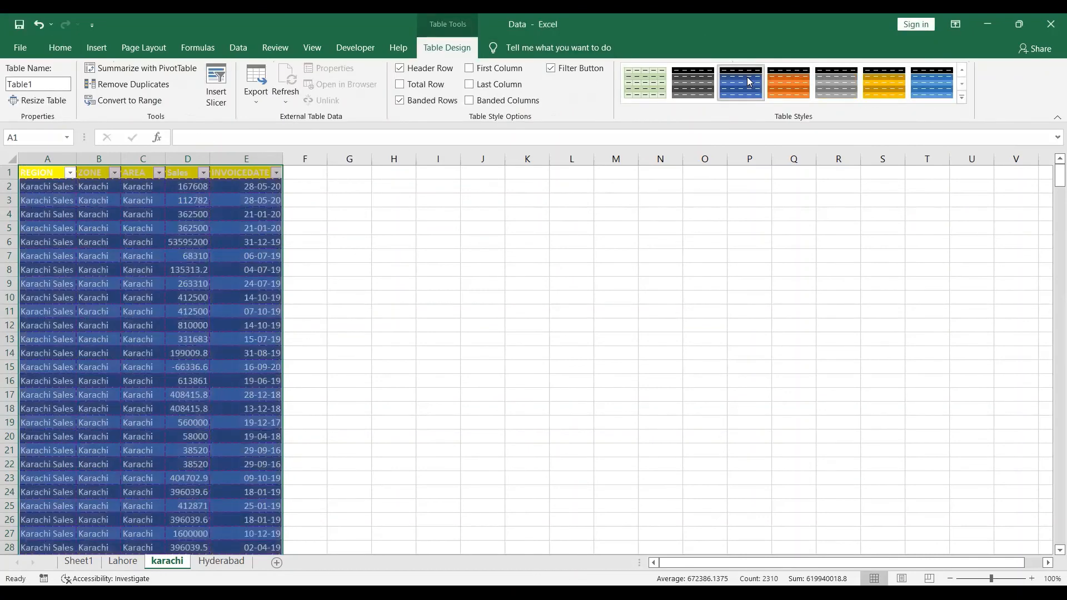
left_click(506, 244)
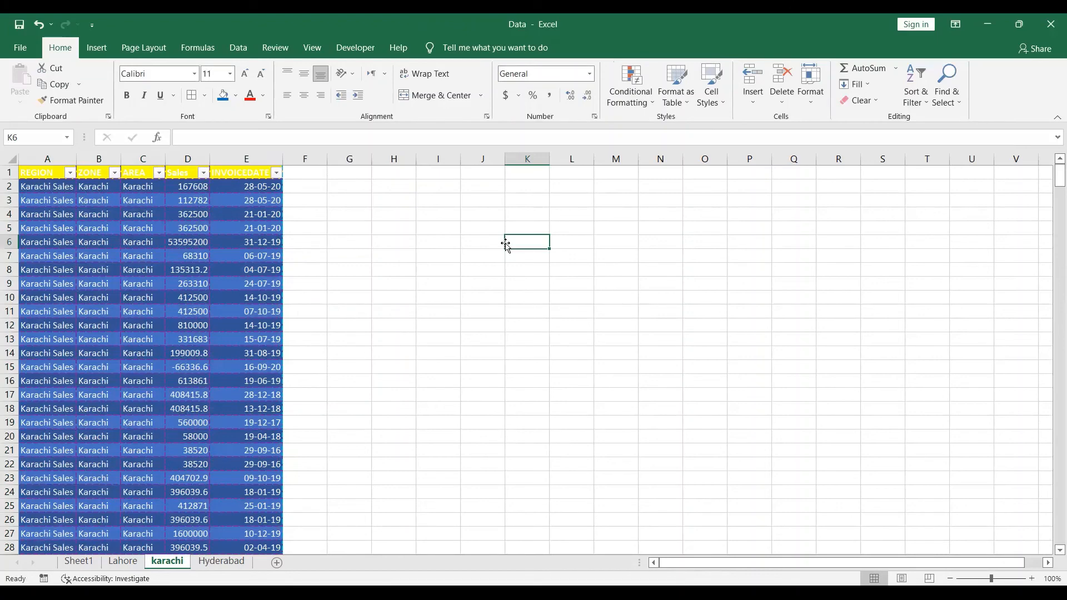
Undo the table formatting and the borders on the karachi data, and redo the dashed borders.
key("ctrl+z")
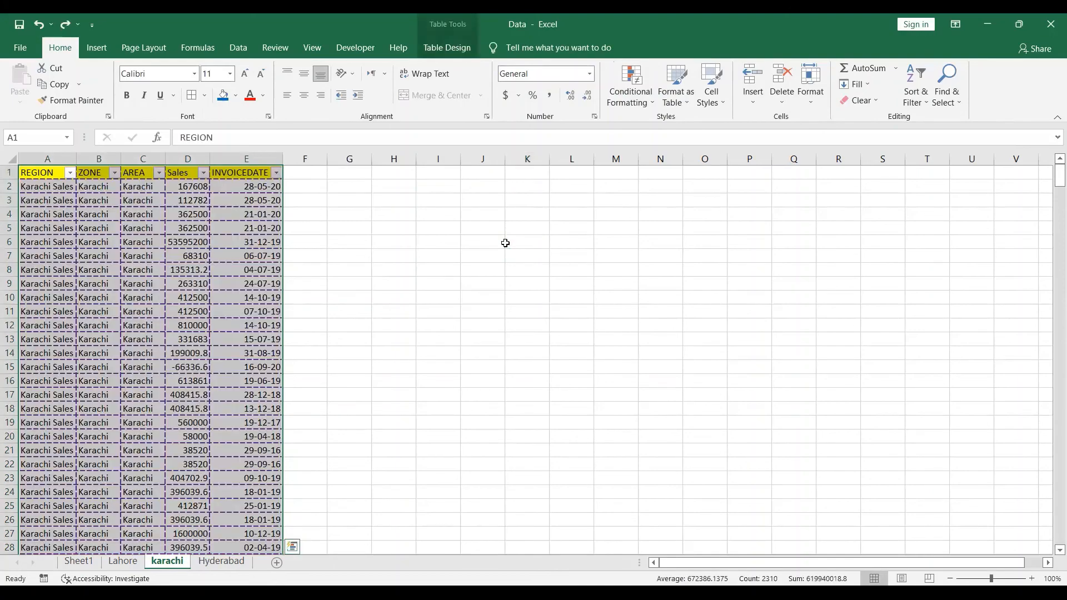
key("ctrl+z")
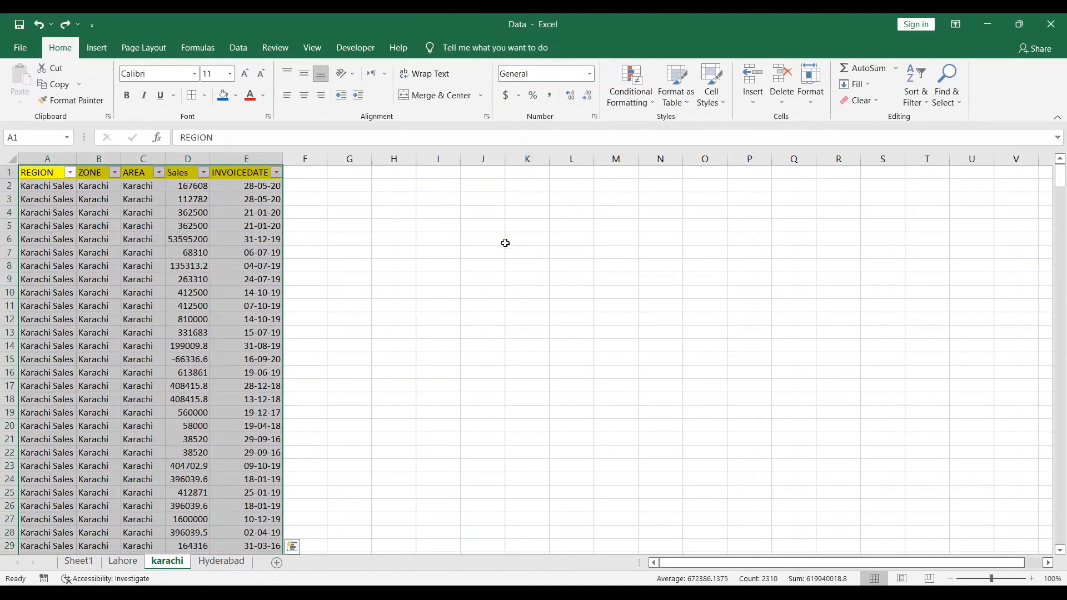
key("ctrl+y")
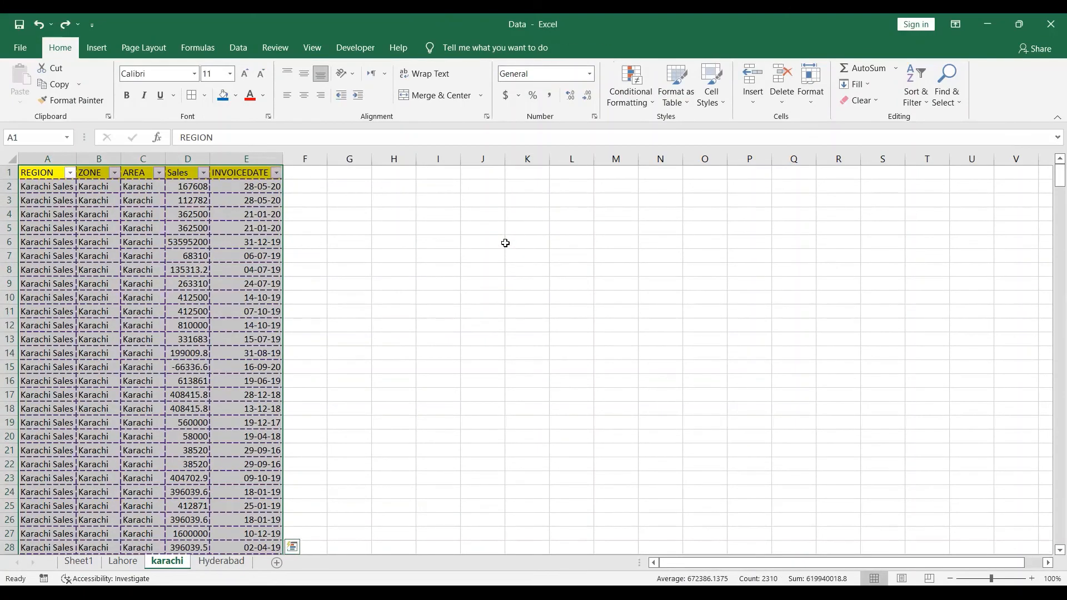
left_click(374, 287)
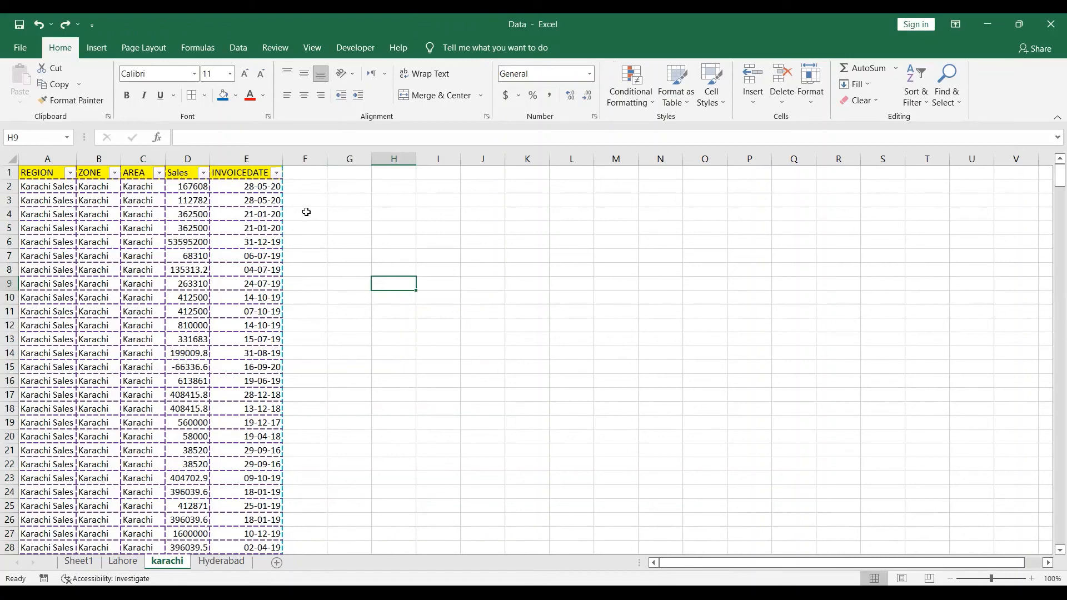
Hide the gridlines on the karachi worksheet and hide the formula bar.
left_click(366, 175)
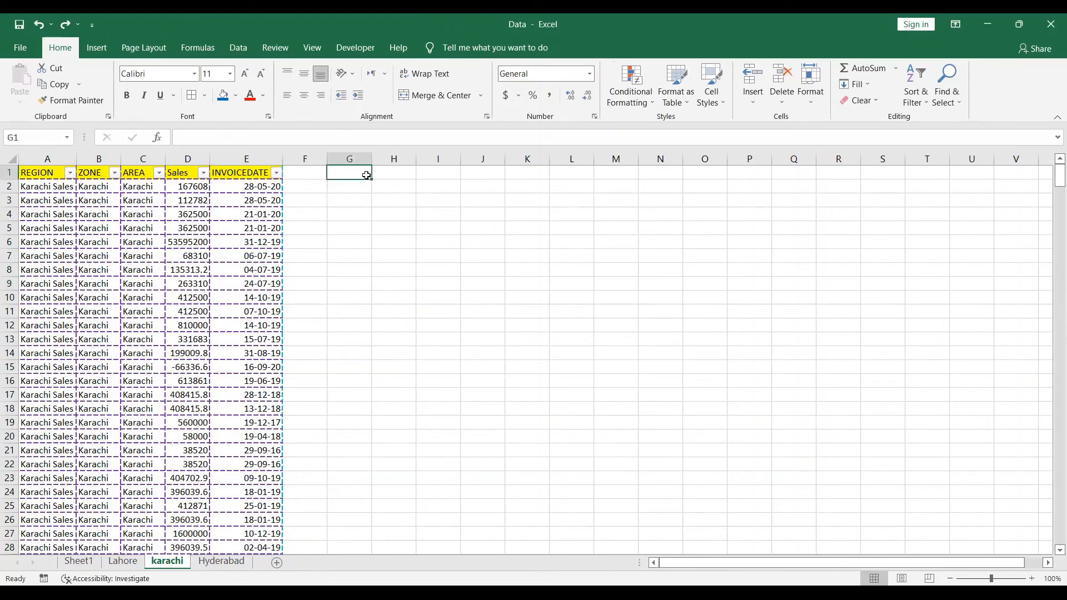
left_click(361, 211)
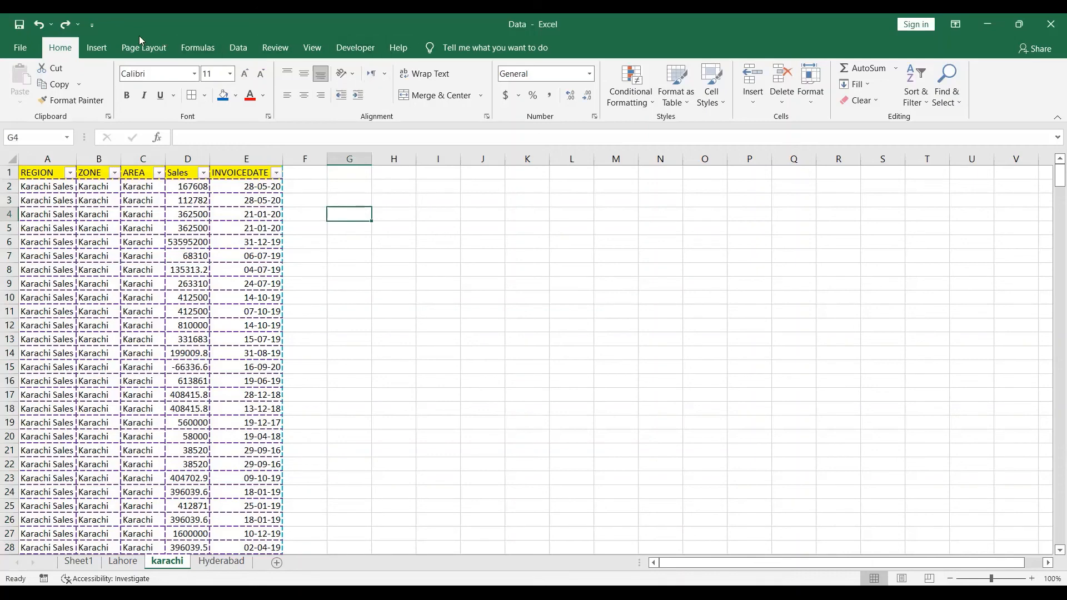
left_click(300, 48)
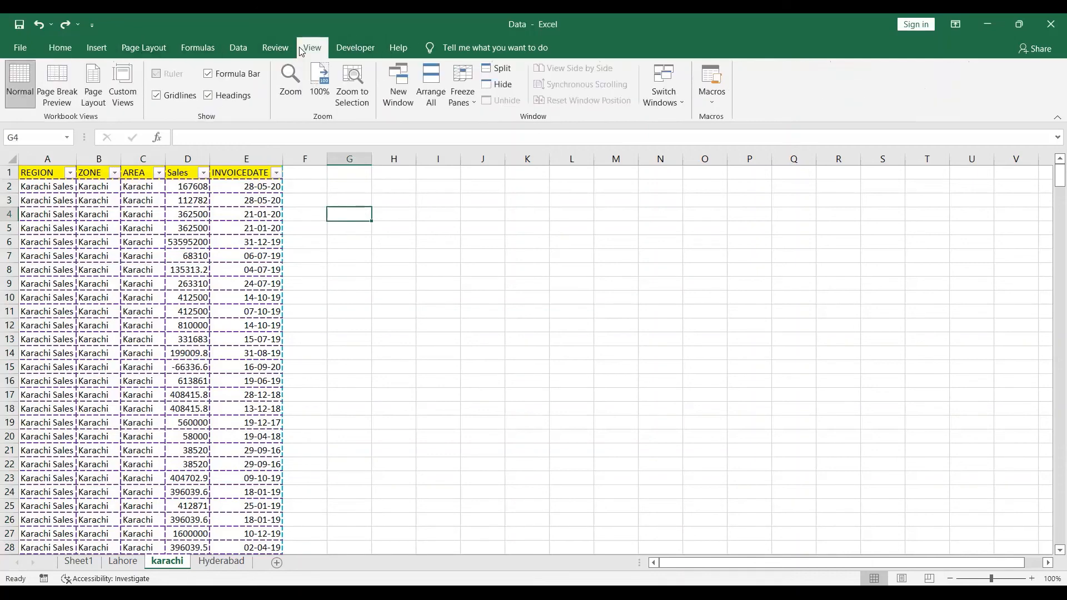
left_click(177, 97)
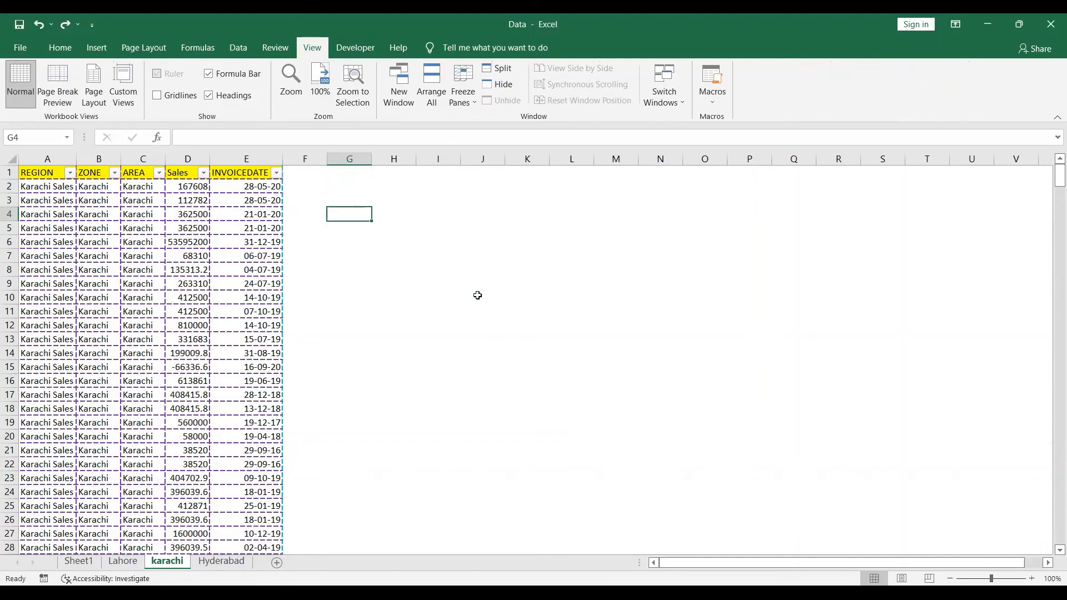
left_click(209, 74)
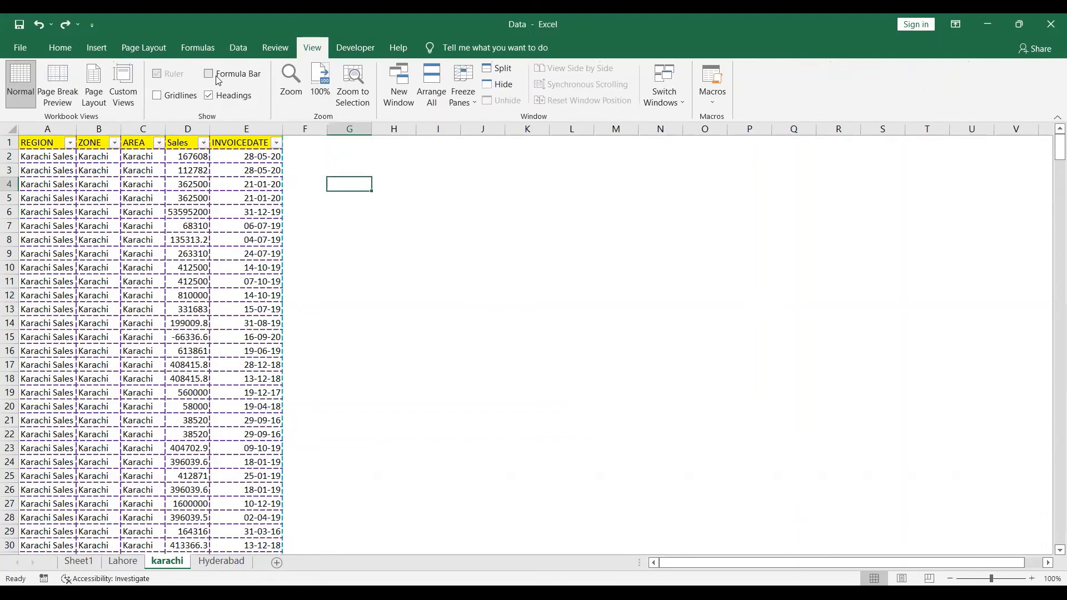
Toggle the row and column headings off and on, and show the formula bar and gridlines again on the karachi worksheet.
left_click(209, 96)
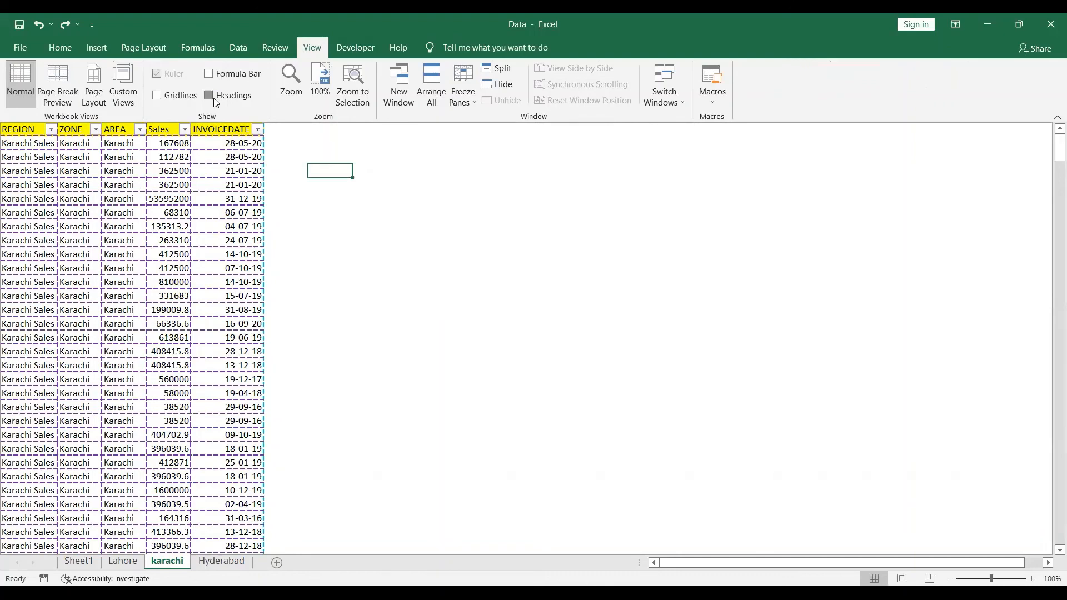
left_click(209, 95)
left_click(210, 75)
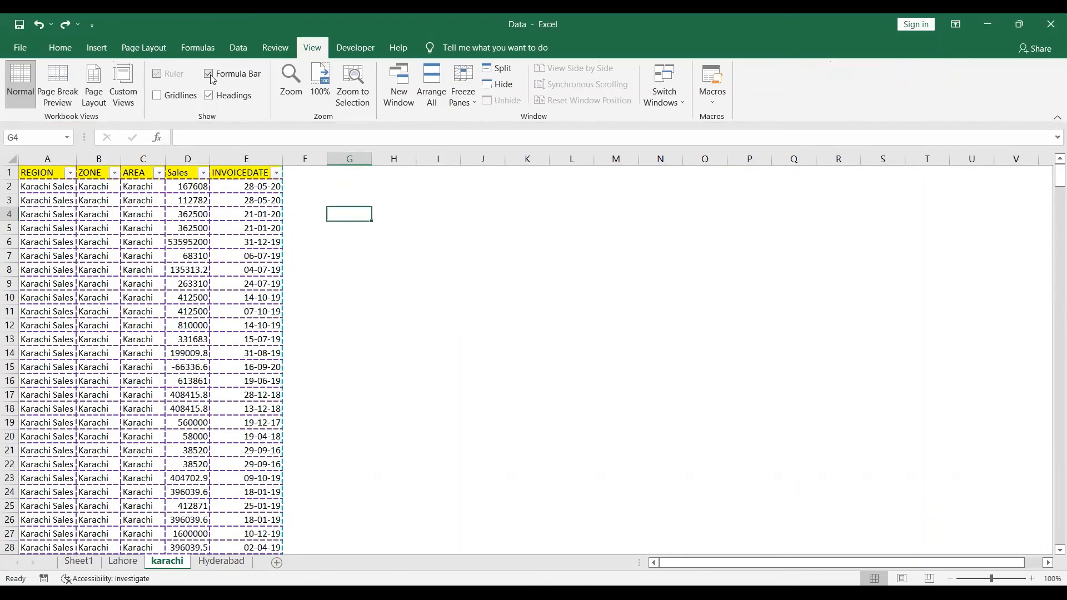
left_click(157, 96)
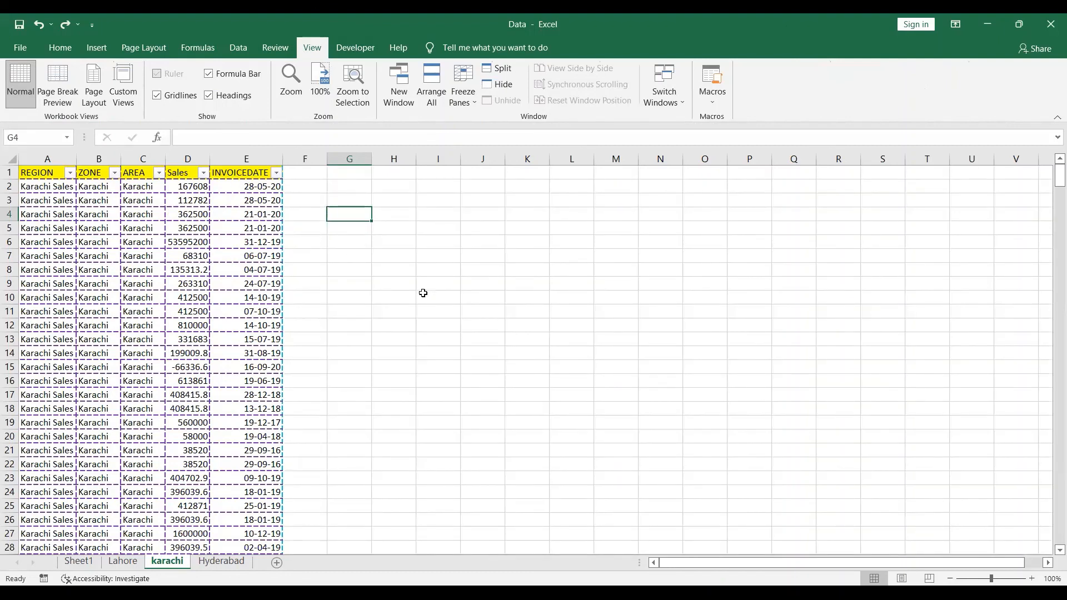
left_click(243, 234)
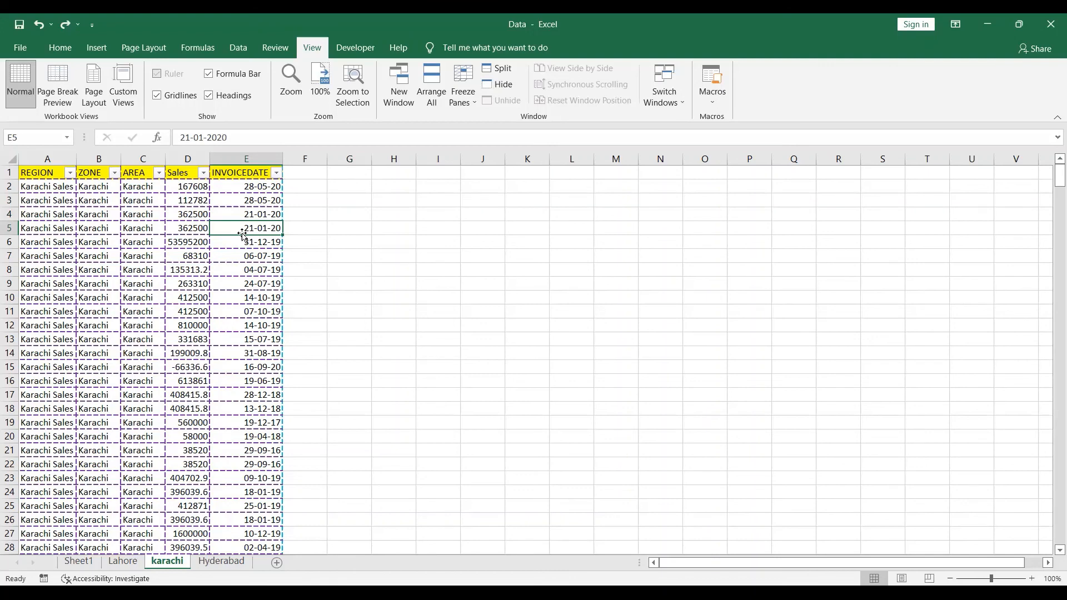
key("Left")
key("Left")
key("Left")
key("Left")
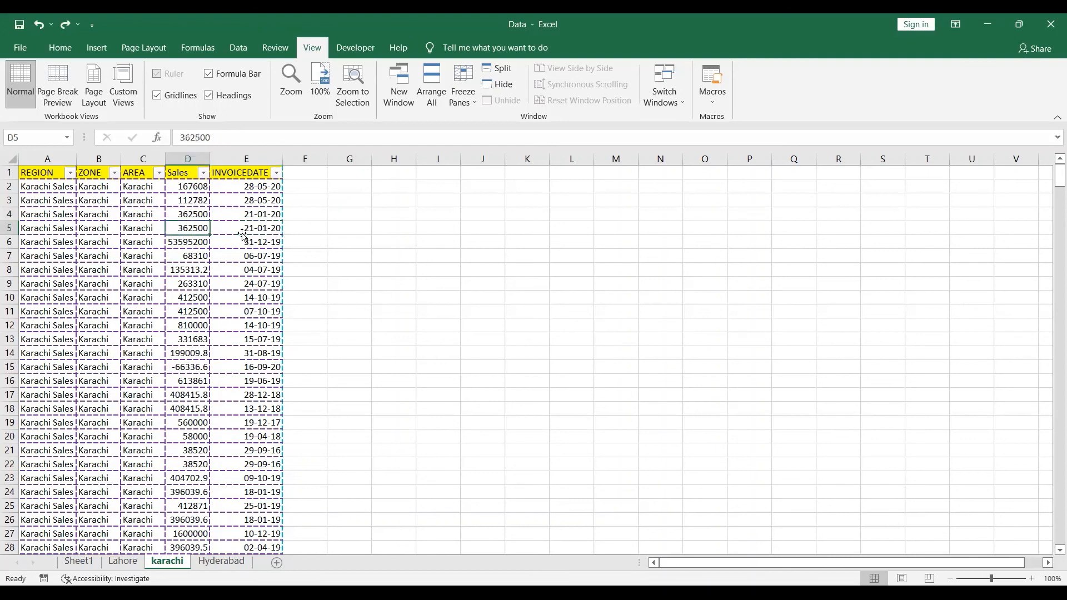
key("Up")
key("Up")
key("Up")
key("Up")
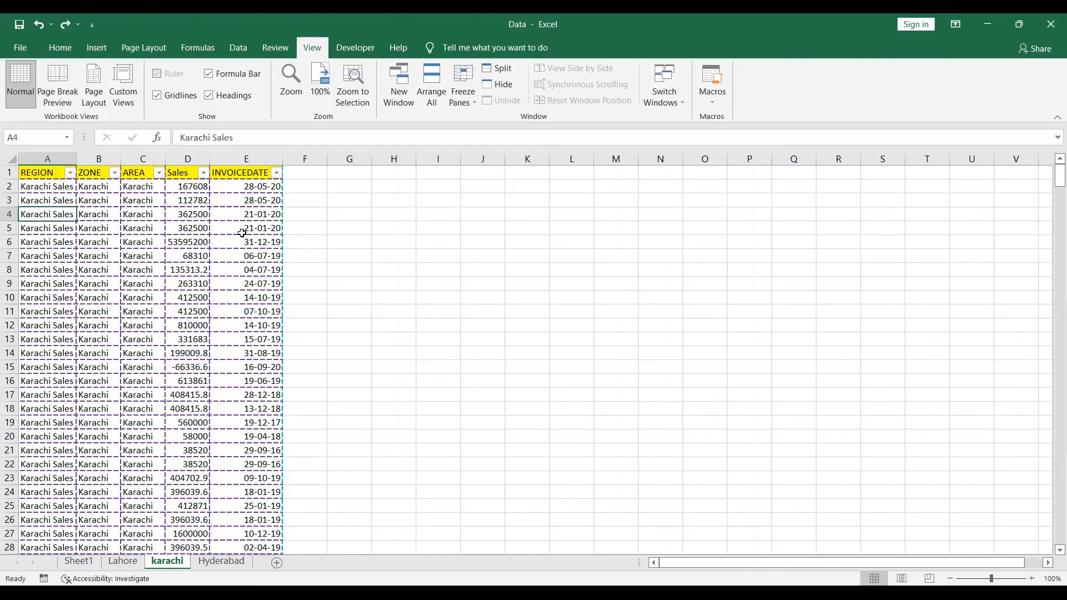
key("Down")
key("Down")
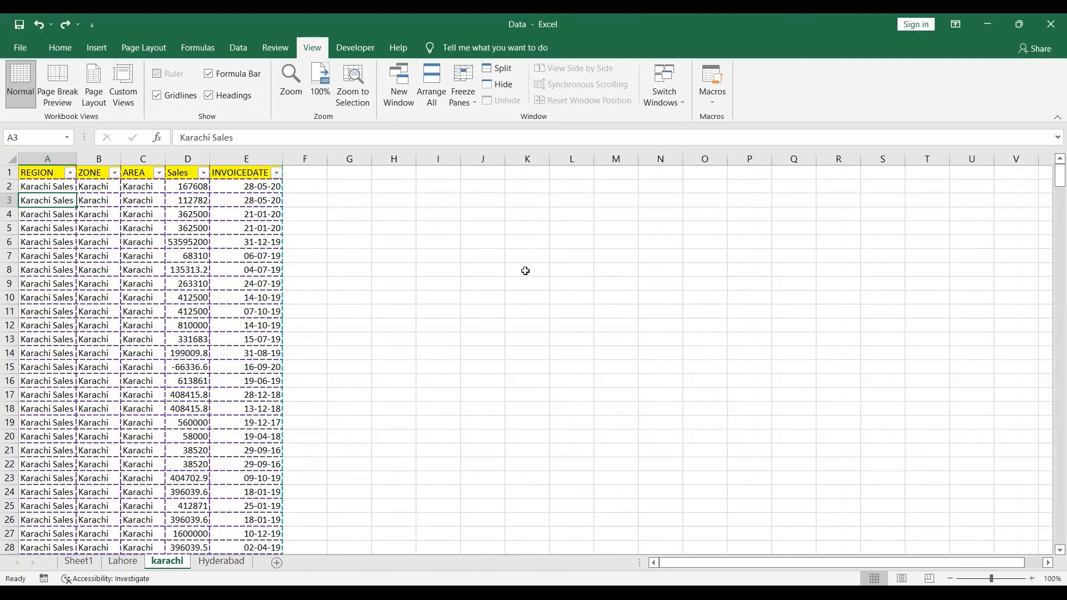
left_click(263, 297)
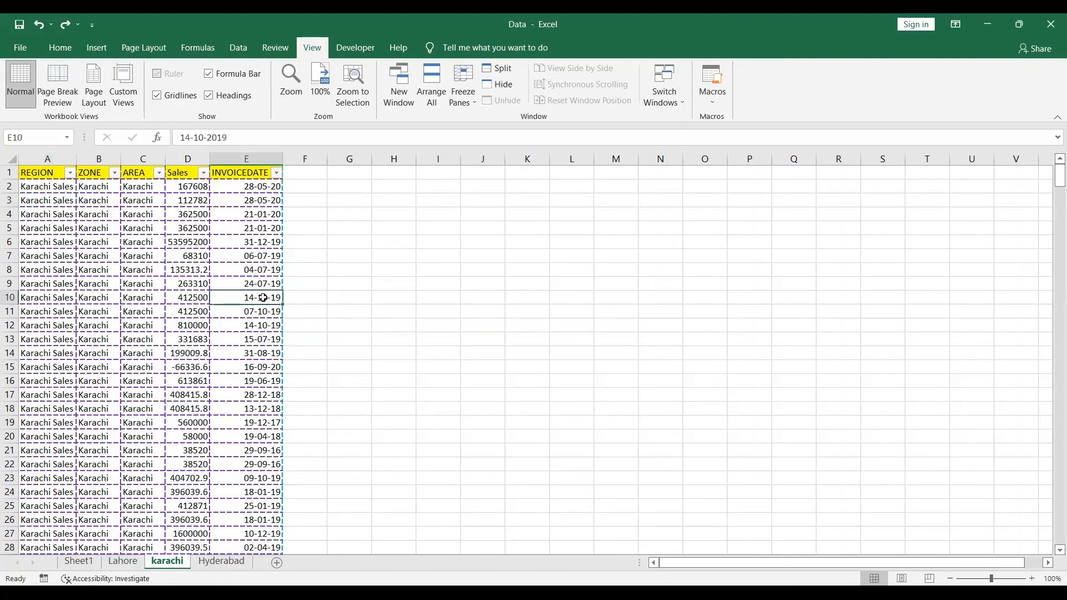
key("Left")
key("Left")
key("Left")
key("Left")
key("Up")
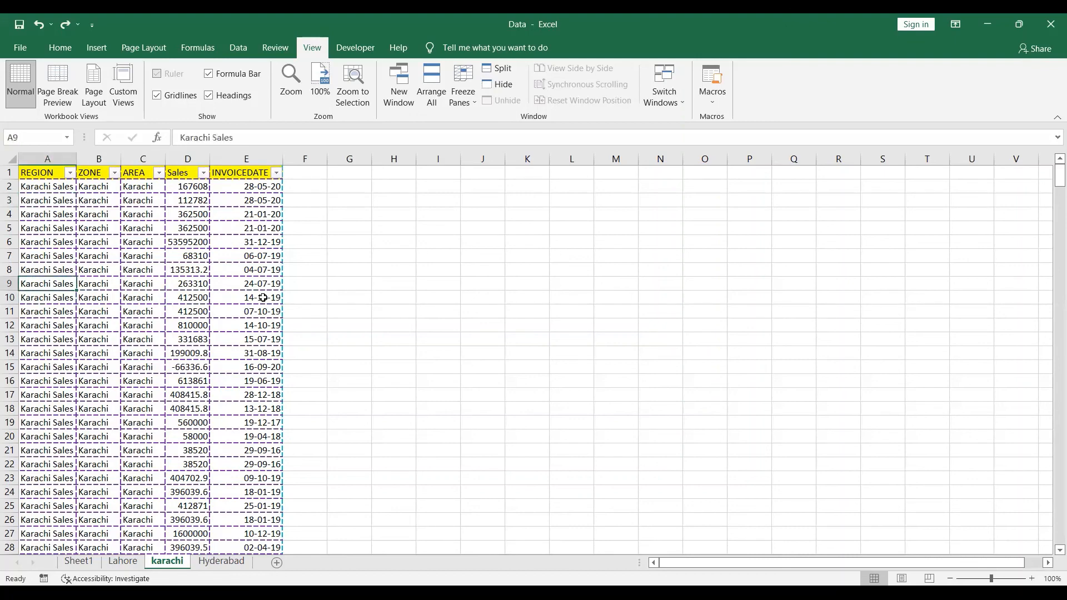
key("Up")
key("Up")
key("Up")
key("Up")
key("Up")
key("Up")
key("Up")
key("Up")
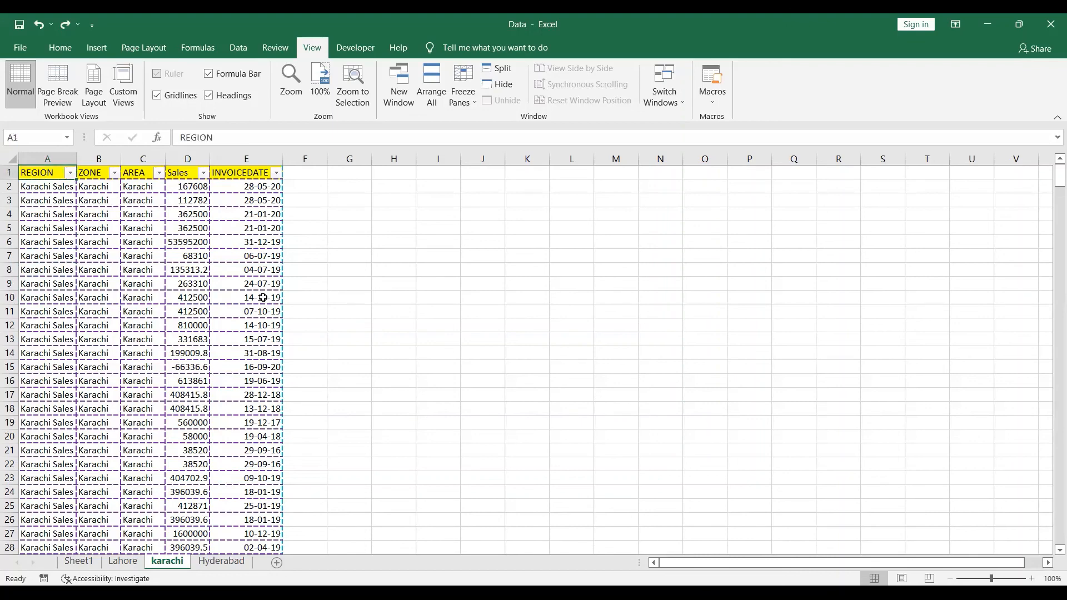
key("Down")
key("Down")
key("Down")
key("Down")
key("Down")
key("Down")
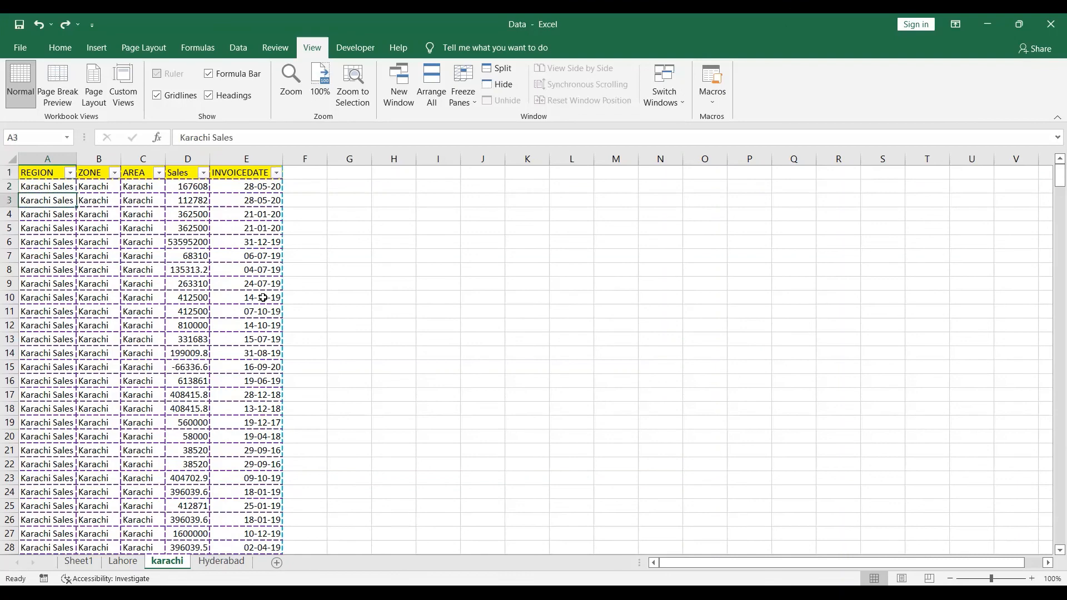
key("Up")
key("Up")
key("Up")
key("Up")
key("Up")
key("Up")
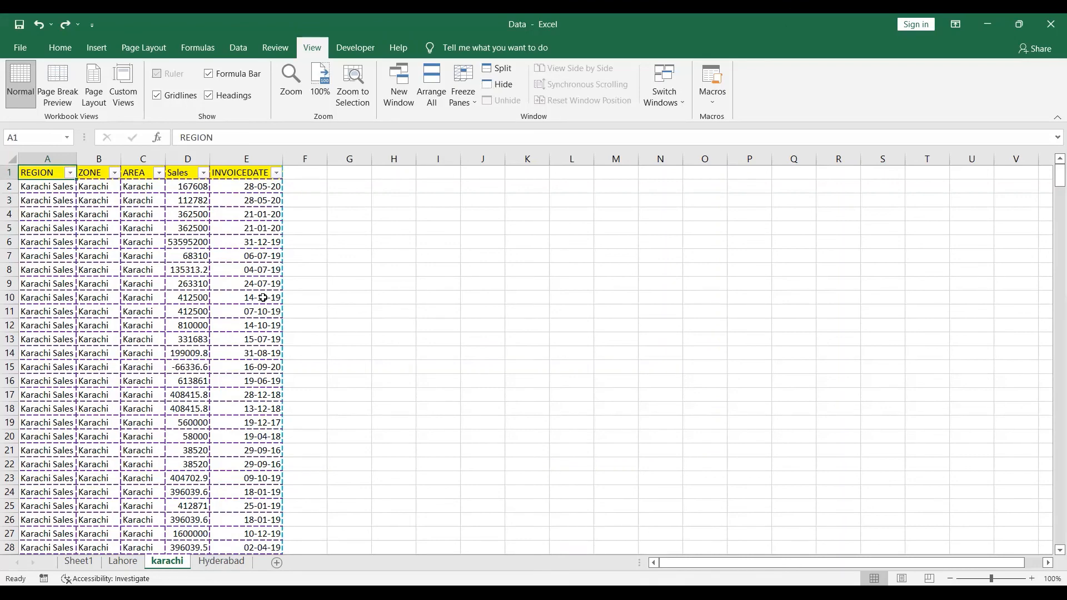
key("Down")
key("Down")
key("Down")
key("Down")
key("Down")
key("Down")
key("Down")
key("Down")
key("Down")
key("Down")
key("Down")
key("Down")
key("Down")
key("Down")
key("Down")
key("Down")
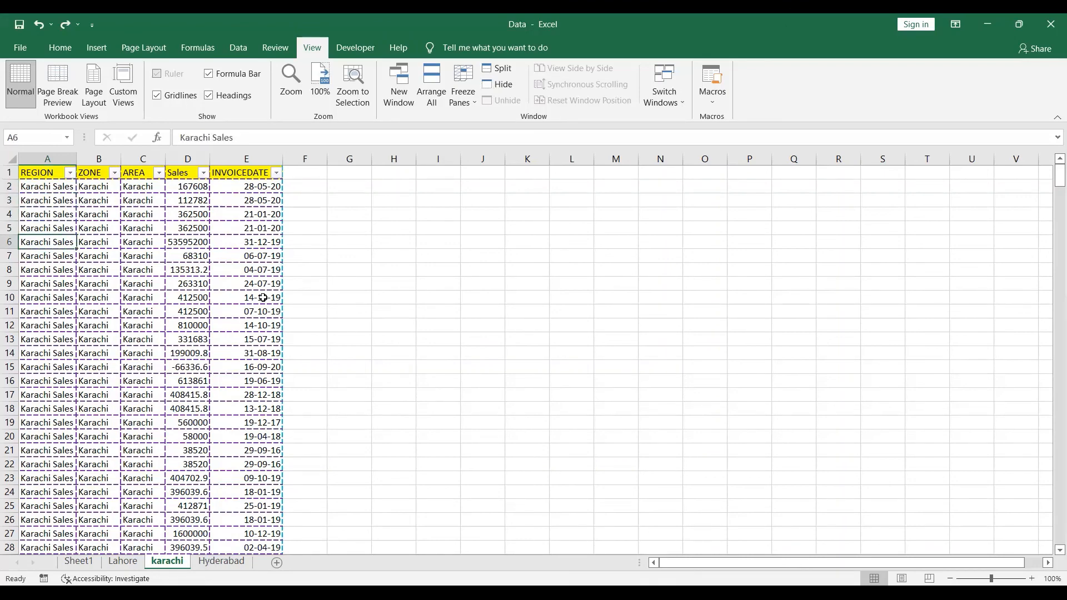
key("Up")
key("Up")
key("Up")
key("Up")
key("Up")
key("Up")
key("Up")
key("Up")
key("Up")
key("Up")
key("Up")
key("Up")
key("Up")
key("Up")
key("Up")
key("Up")
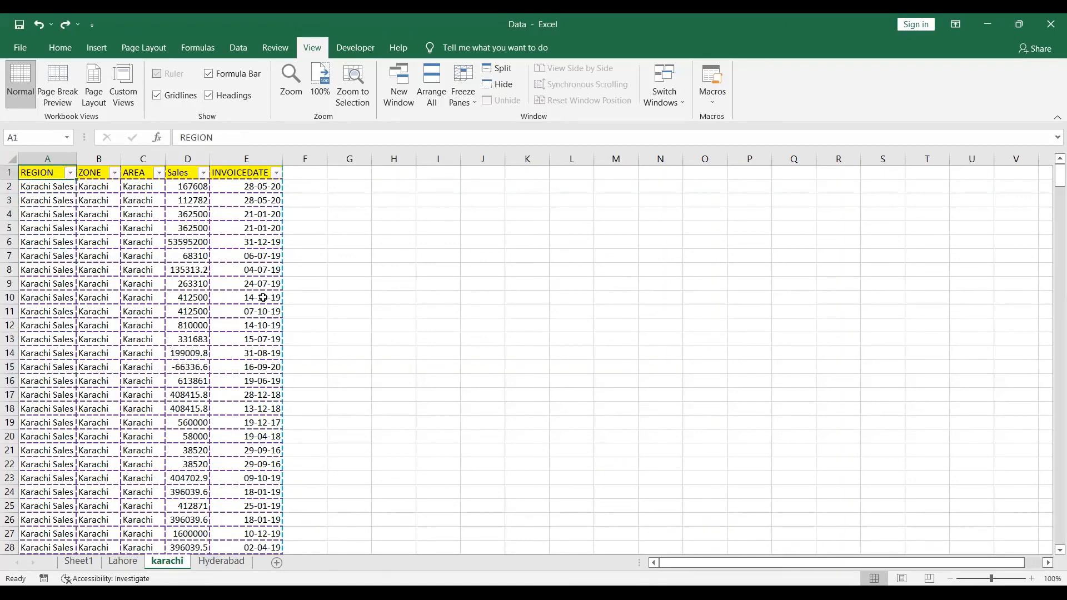
key("Right")
key("Right")
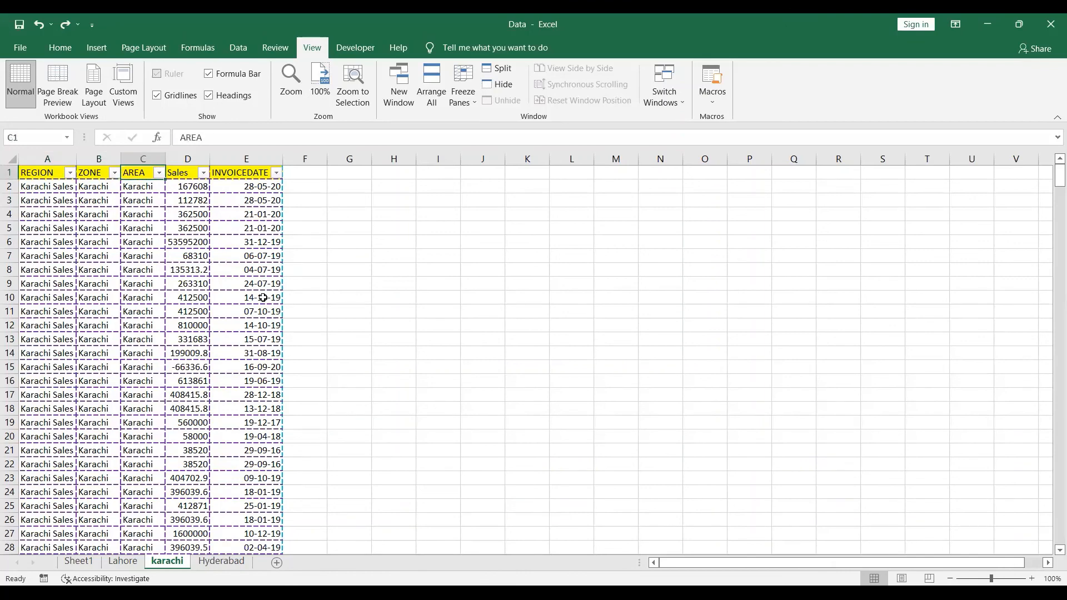
left_click(171, 254)
left_click(266, 258)
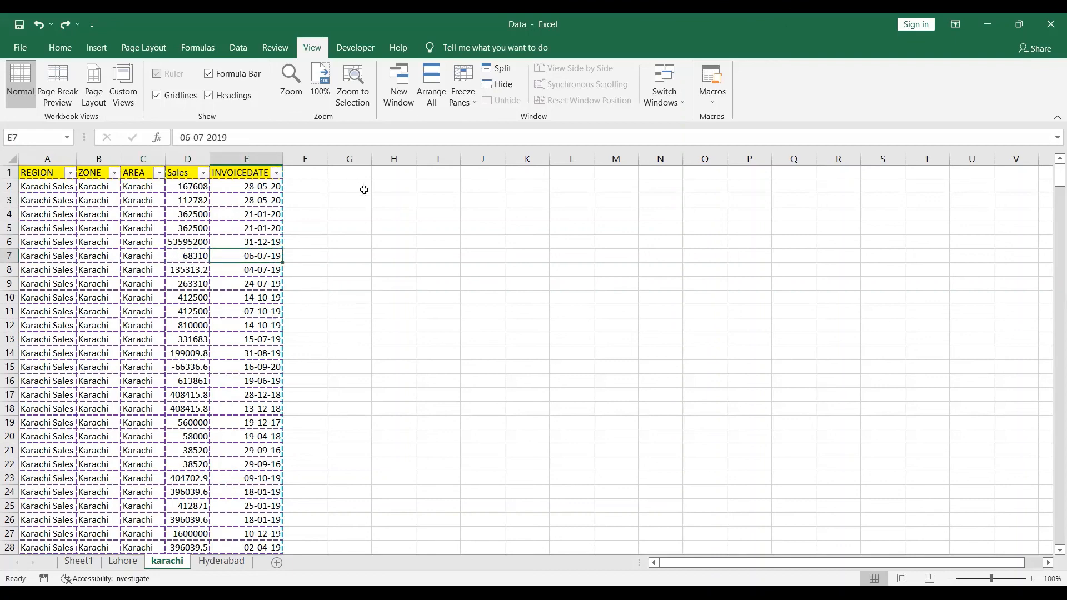
Select the entire header row 1 of the karachi worksheet.
left_click(9, 173)
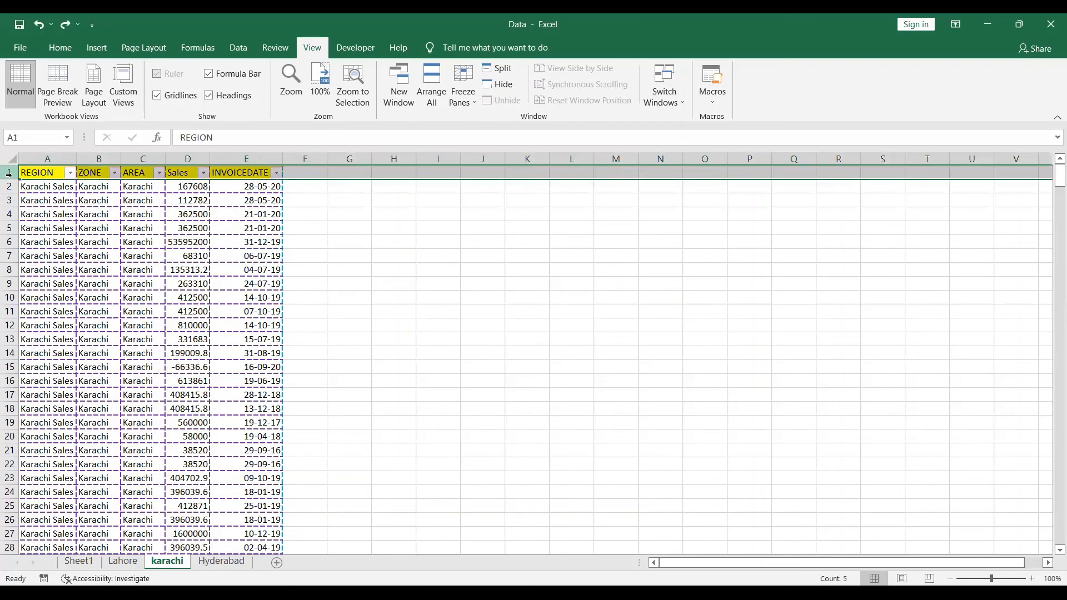